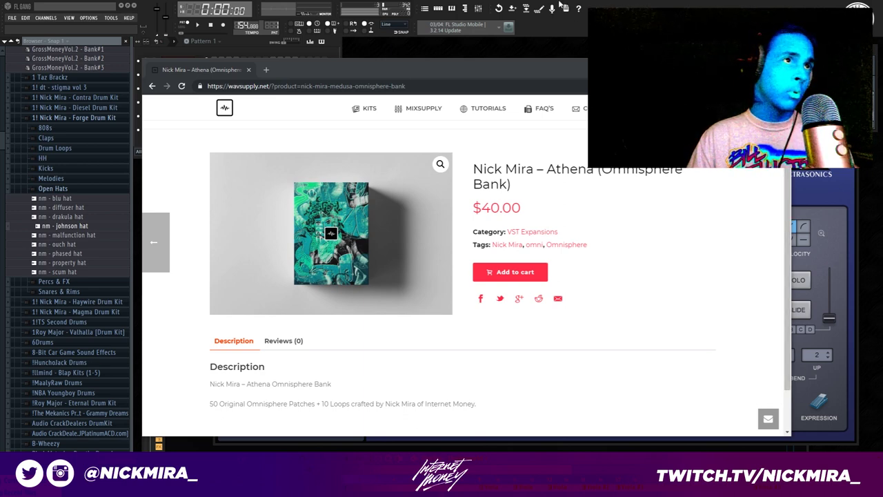
Examine the product title of the Athena Omnisphere bank on the store page
{"action": "left_click", "coordinate": [657, 192]}
{"action": "triple_click", "coordinate": [657, 192]}
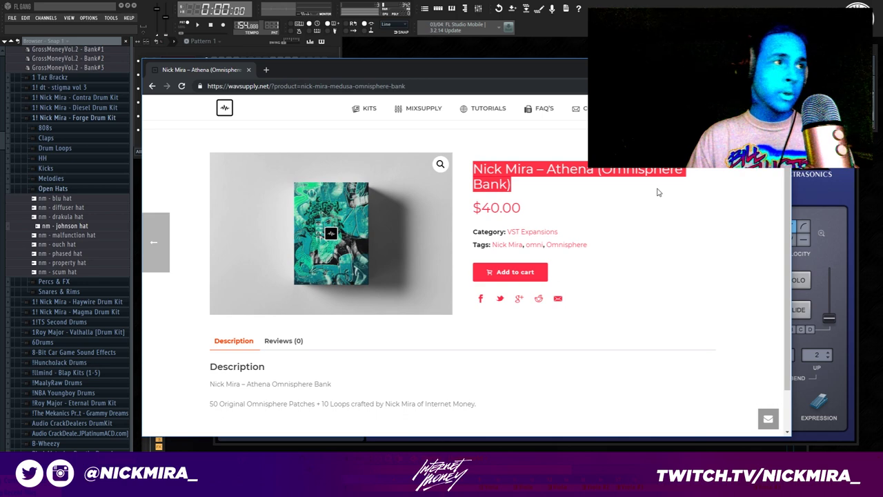
{"action": "left_click", "coordinate": [699, 228]}
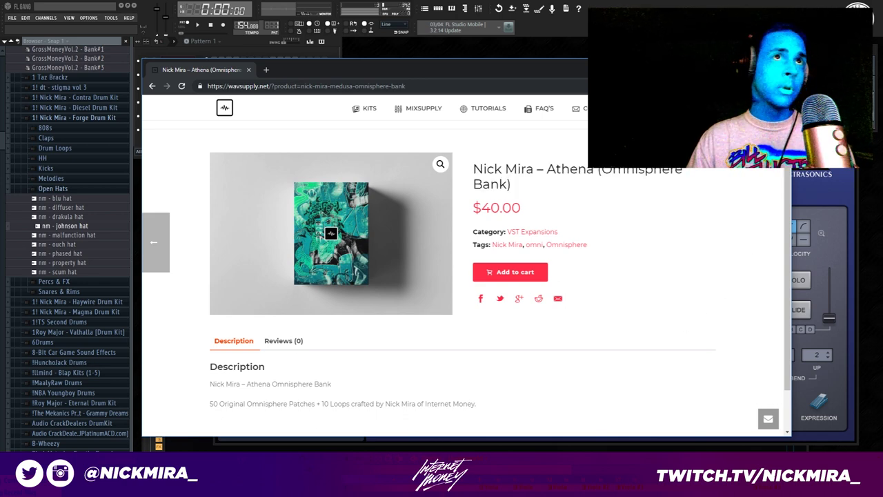
Switch to the Athena bank archive in WinRAR and play the bandits_154bpm and bankshot_161bpm loops from its Loops folder
{"action": "left_click", "coordinate": [99, 248]}
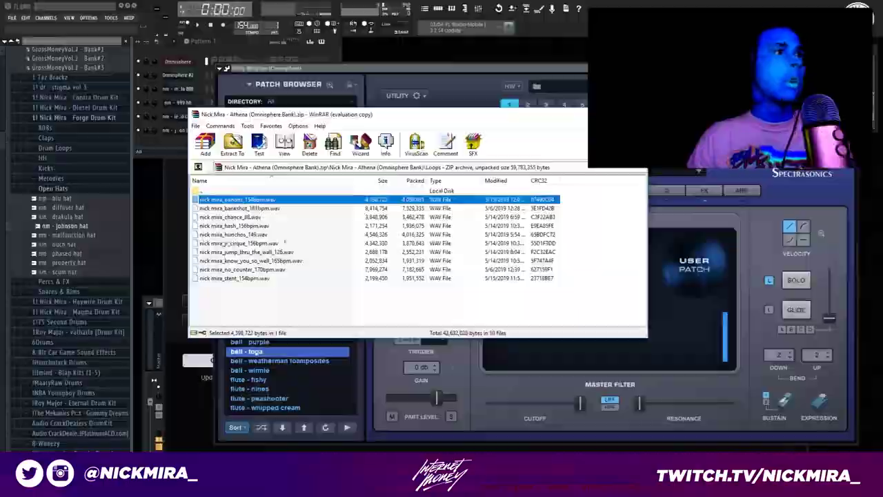
{"action": "double_click", "coordinate": [308, 204]}
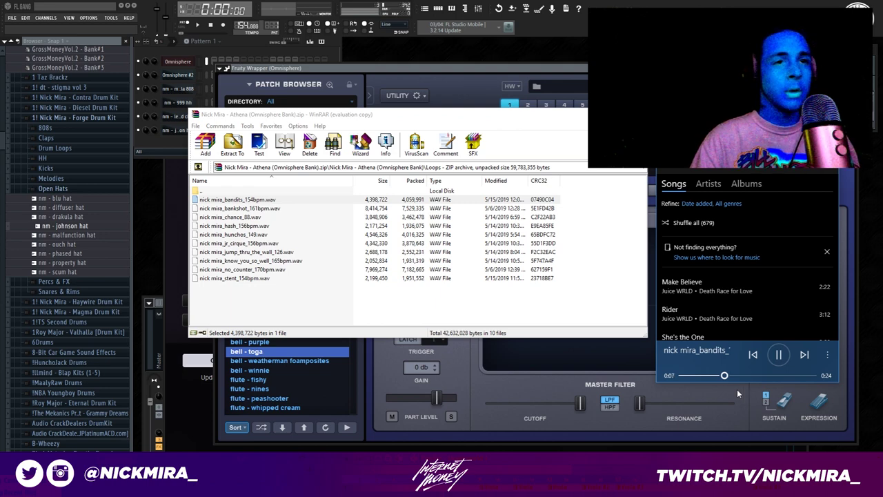
{"action": "double_click", "coordinate": [325, 209]}
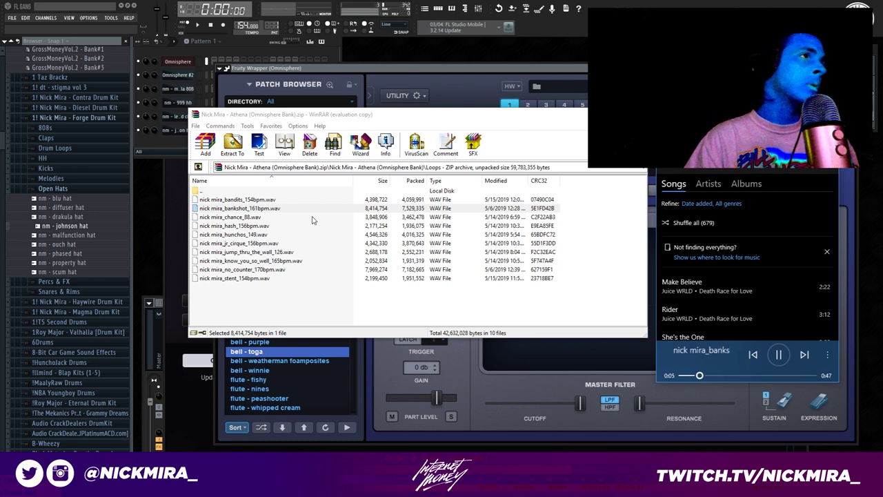
Play the know_you_so_well_165bpm and jump_thru_the_wall_126 loops from the archive
{"action": "left_click", "coordinate": [302, 261]}
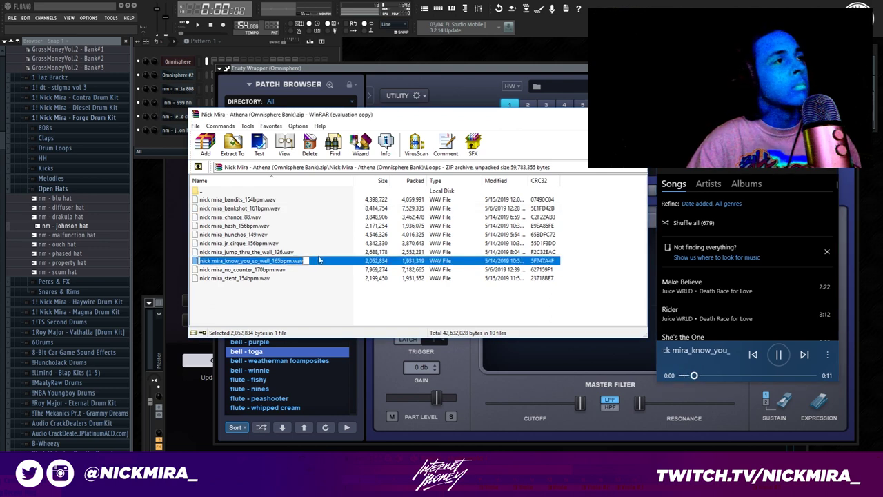
{"action": "left_click", "coordinate": [330, 253]}
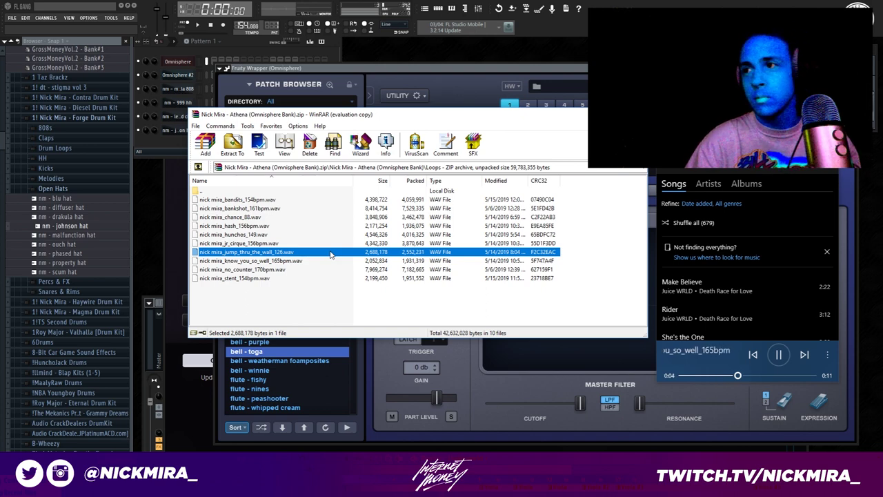
{"action": "double_click", "coordinate": [330, 254]}
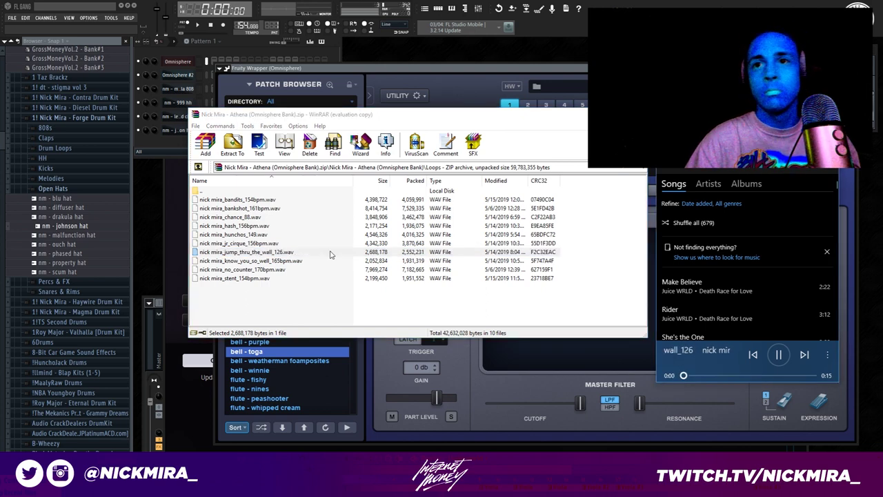
Play the hunchos_149 loop, skipping to about its middle, and the hash_156bpm loop
{"action": "double_click", "coordinate": [330, 234]}
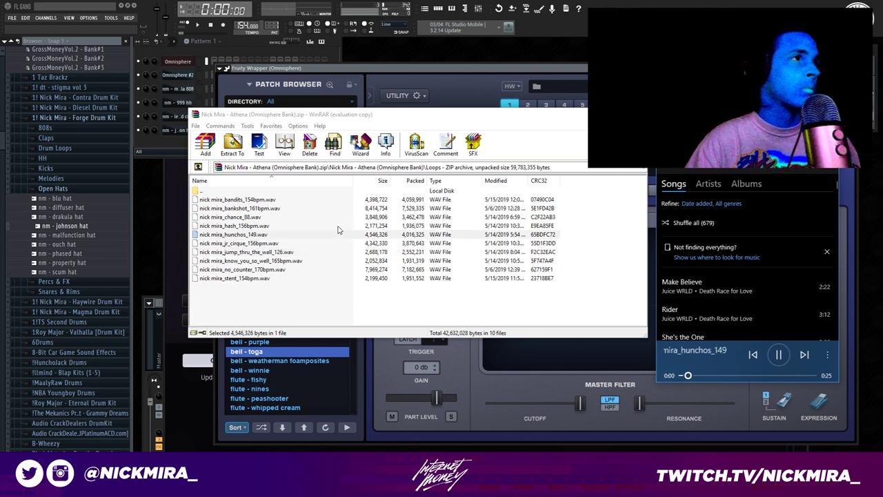
{"action": "left_click", "coordinate": [747, 375]}
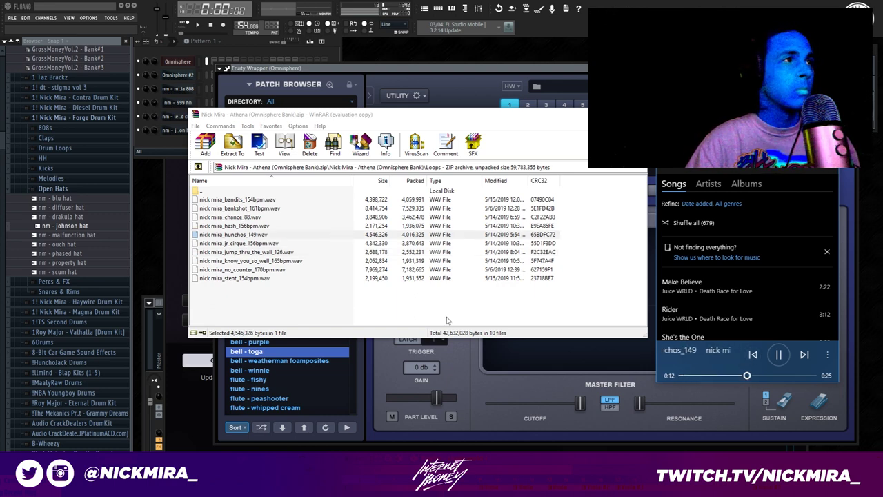
{"action": "left_click", "coordinate": [297, 227]}
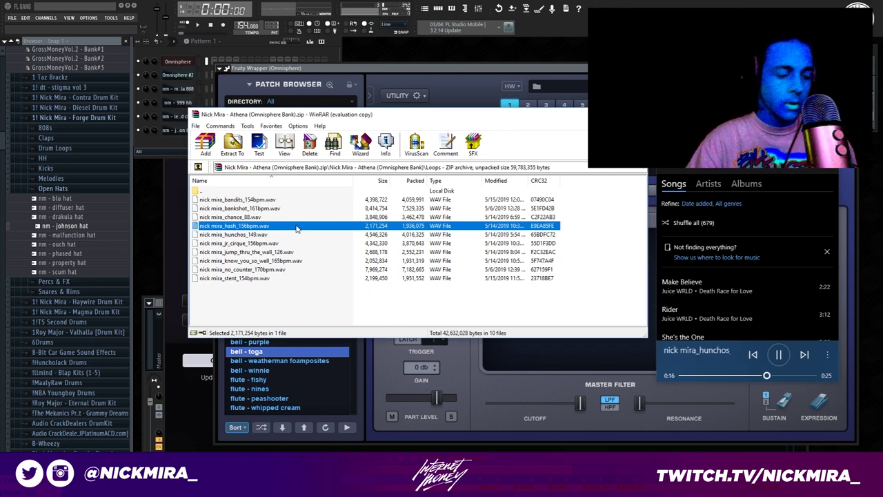
{"action": "double_click", "coordinate": [297, 227]}
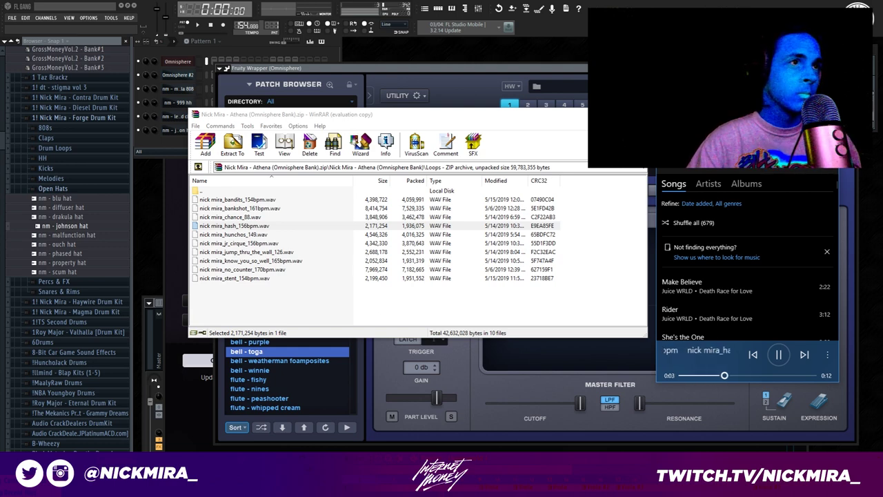
Switch to Omnisphere in FL Studio and load the bell - cakeshop patch from the Athena bank
{"action": "key", "text": "alt+Tab"}
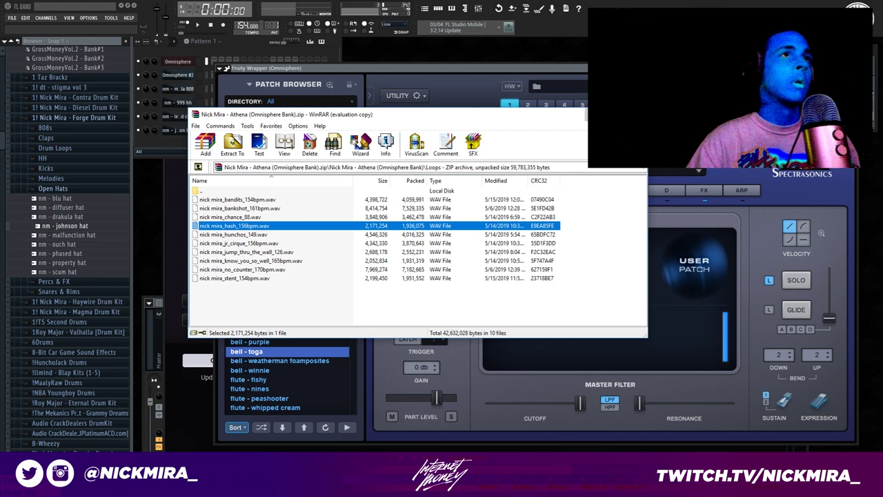
{"action": "key", "text": "alt+Tab"}
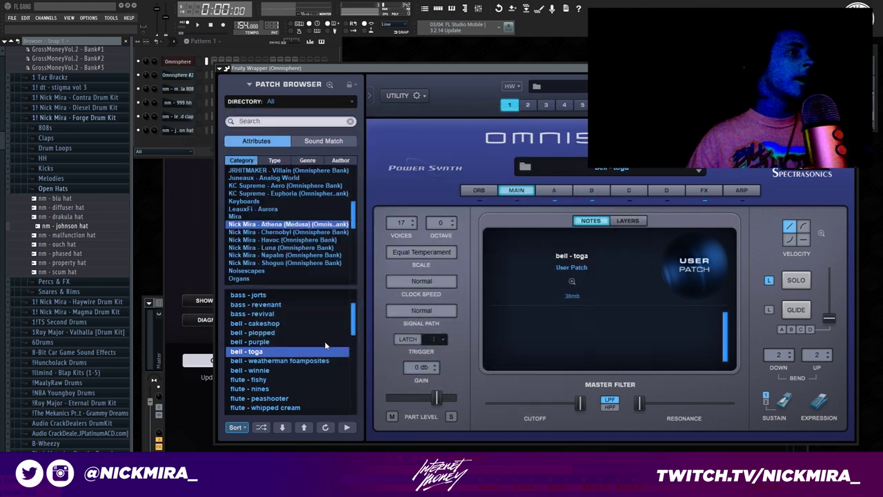
{"action": "key", "text": "Up"}
{"action": "key", "text": "Up"}
{"action": "key", "text": "Up"}
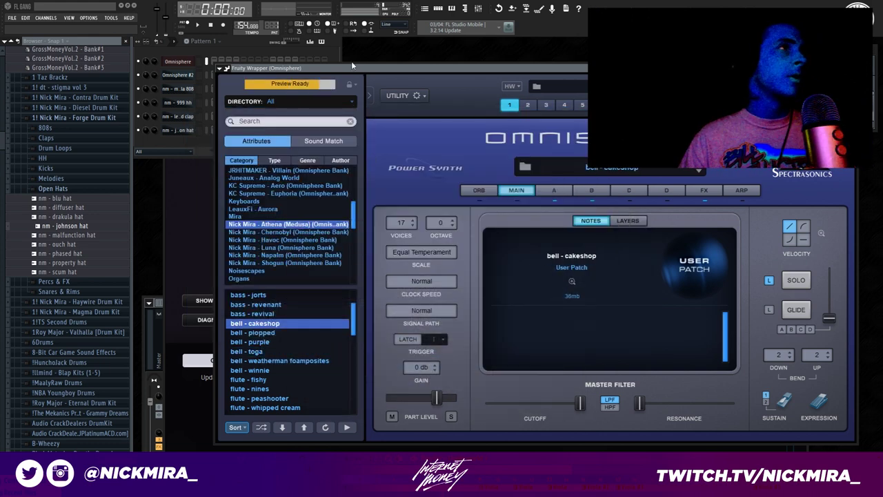
{"action": "scroll", "coordinate": [268, 334], "scroll_direction": "up", "scroll_amount": 1}
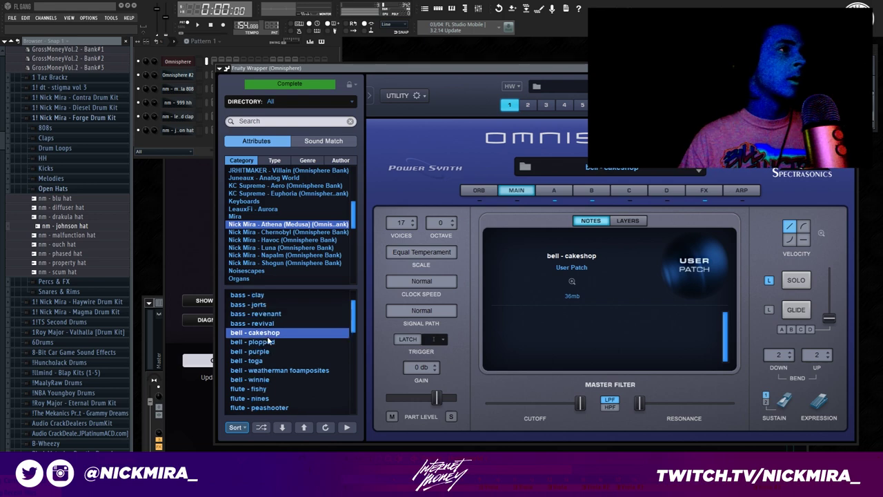
Record a short bell melody live into the Omnisphere channel of Pattern 1
{"action": "left_click", "coordinate": [337, 53]}
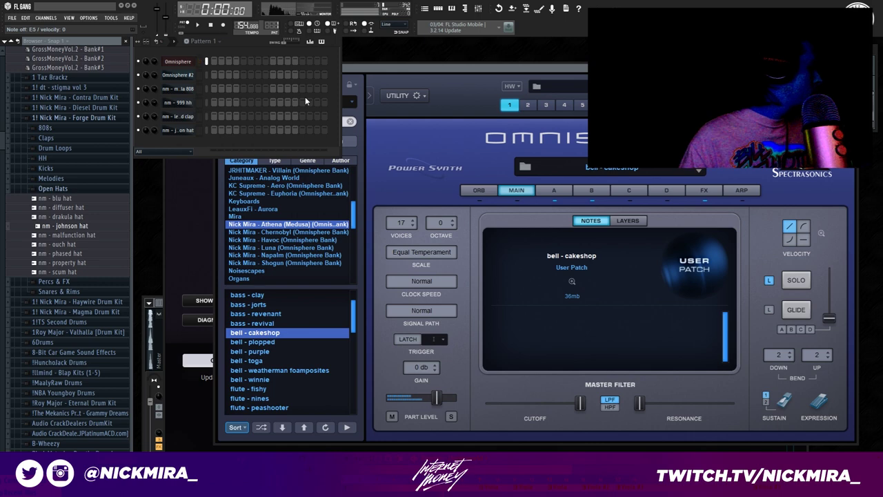
{"action": "key", "text": "r"}
{"action": "key", "text": "space"}
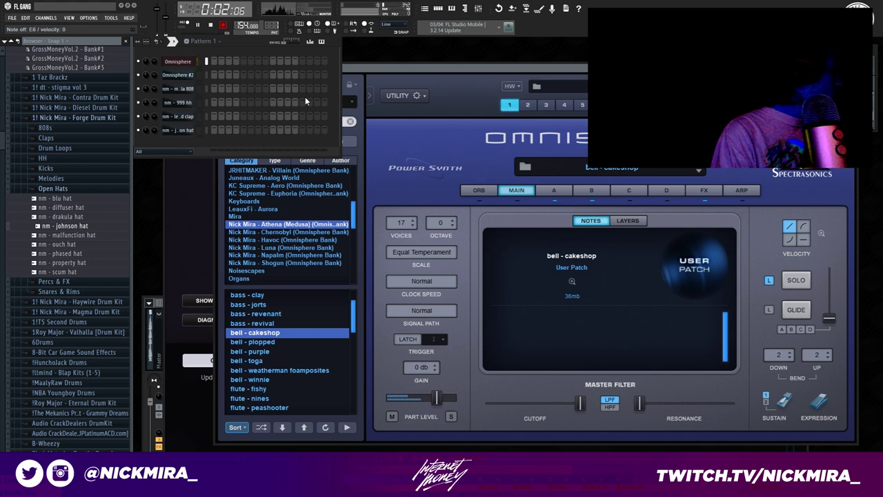
{"action": "key", "text": "space"}
Open the Omnisphere melody in the piano roll and rework its B5 and E5 notes onto grid positions within bar 1
{"action": "left_click", "coordinate": [240, 60]}
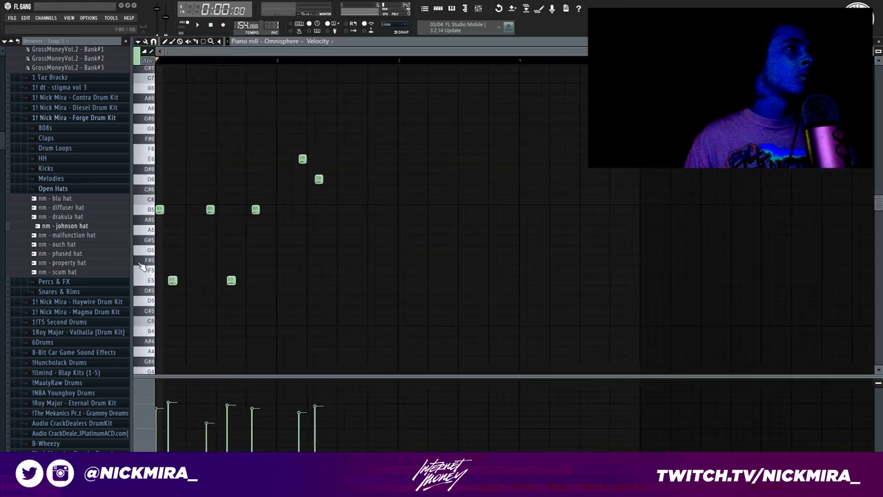
{"action": "left_click", "coordinate": [175, 280]}
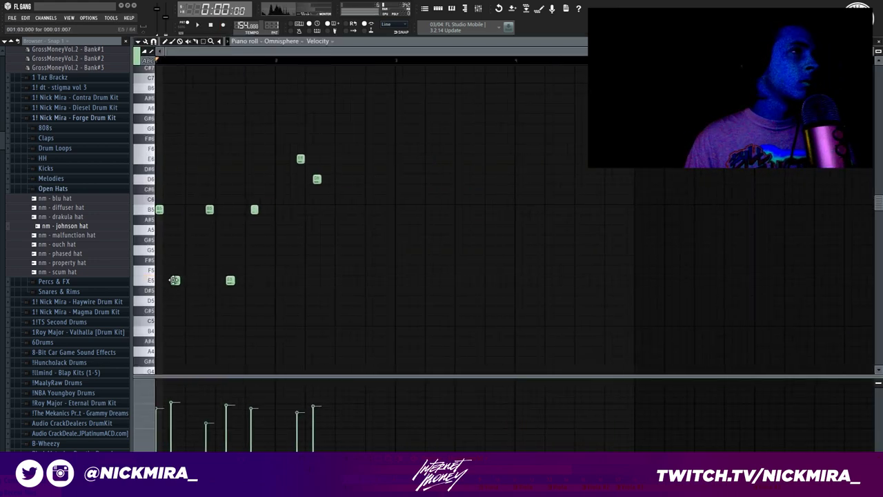
{"action": "left_click", "coordinate": [206, 211]}
{"action": "right_click", "coordinate": [229, 281]}
{"action": "left_click", "coordinate": [219, 280]}
{"action": "left_click", "coordinate": [235, 210]}
{"action": "right_click", "coordinate": [254, 211]}
Replace the E6 and D6 notes in bar 2 with ones at the end of bar 1, and add a B5 at bar 2
{"action": "left_click", "coordinate": [250, 159]}
{"action": "left_click", "coordinate": [265, 179]}
{"action": "key", "text": "space"}
{"action": "right_click", "coordinate": [317, 179]}
{"action": "right_click", "coordinate": [300, 159]}
{"action": "key", "text": "space"}
{"action": "left_click", "coordinate": [279, 209]}
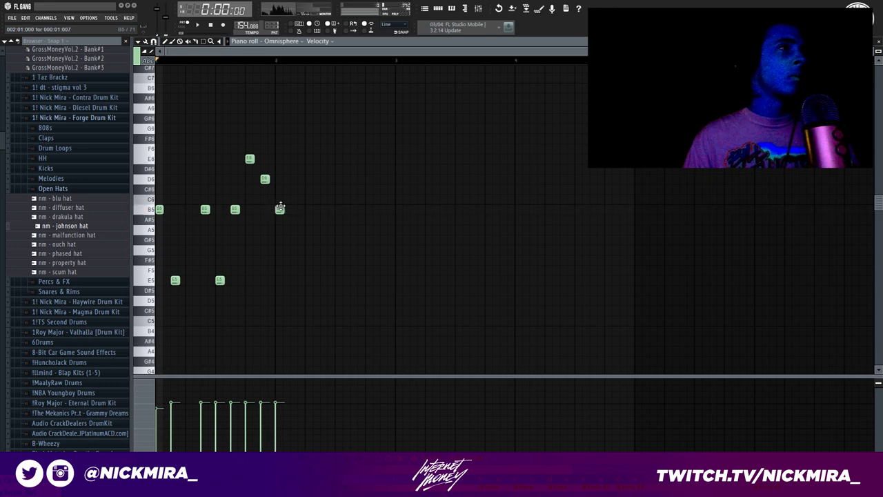
{"action": "key", "text": "space"}
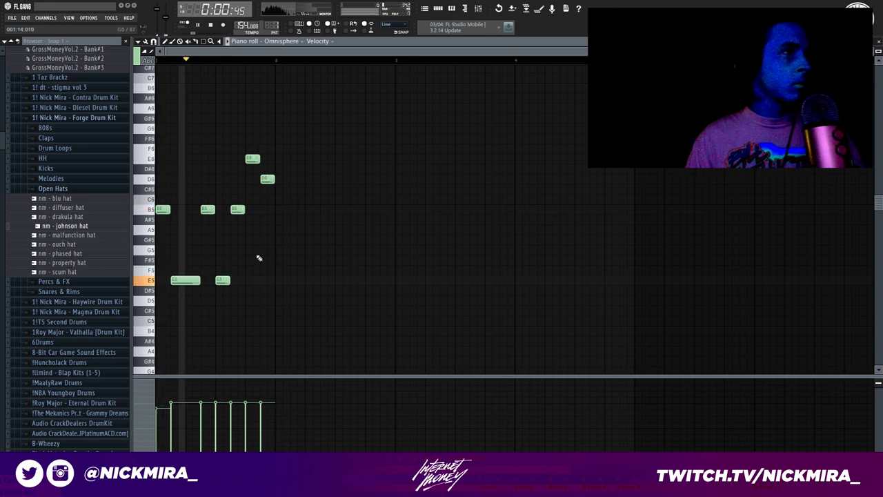
Copy the bar 1 melody into bar 2 with its low notes raised to F5, and duplicate both bars into bars 3 and 4
{"action": "key", "text": "ctrl+v"}
{"action": "key", "text": "Up"}
{"action": "left_click", "coordinate": [485, 300]}
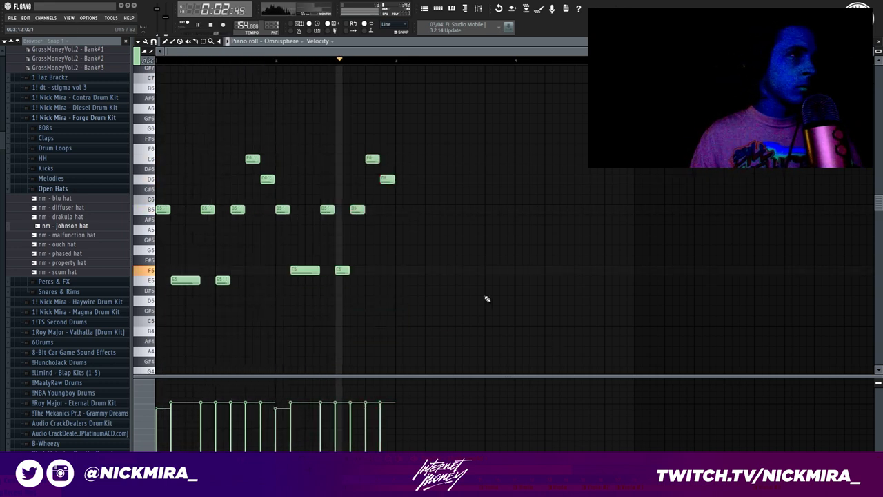
{"action": "key", "text": "ctrl+b"}
Lower the F5 notes in bars 2 and 4 to E5 and duplicate the four-bar melody into bars 5 to 8
{"action": "left_click", "coordinate": [305, 270], "text": "ctrl"}
{"action": "left_click", "coordinate": [342, 270], "text": "ctrl"}
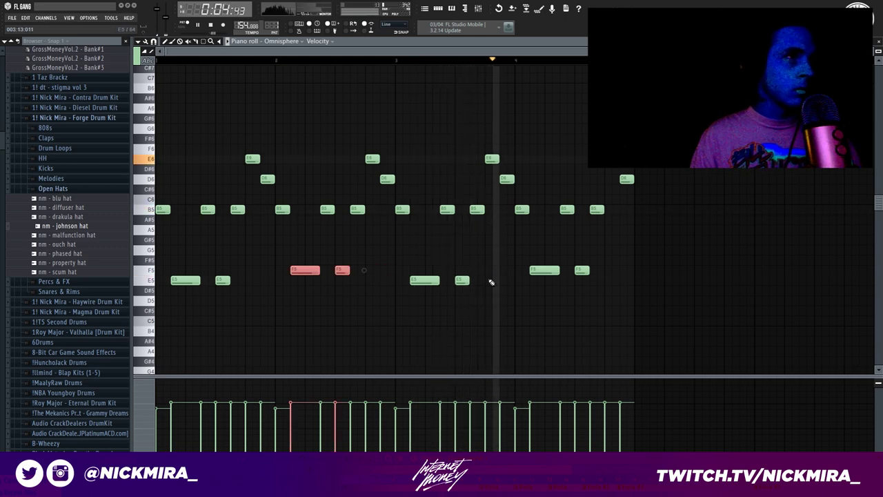
{"action": "left_click", "coordinate": [545, 270], "text": "ctrl"}
{"action": "left_click", "coordinate": [582, 270], "text": "ctrl"}
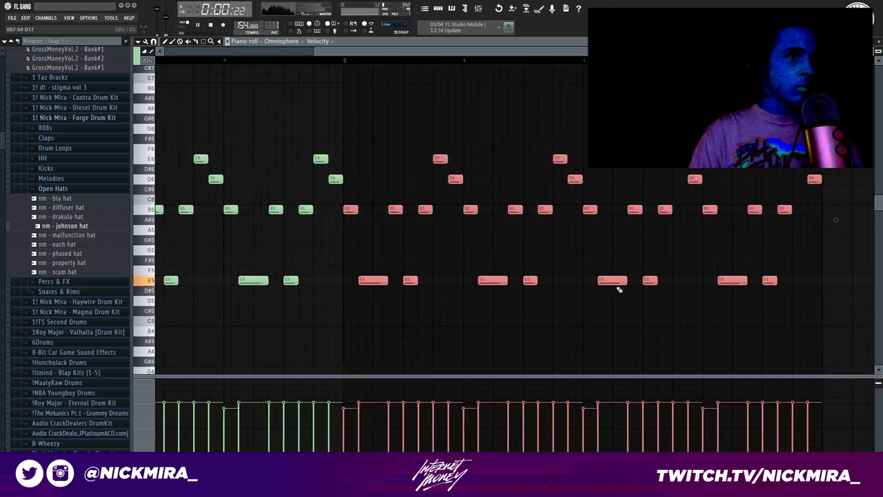
Set the mix of the Master track's HalfTime effect to 45% and stop playback
{"action": "key", "text": "F7"}
{"action": "key", "text": "F9"}
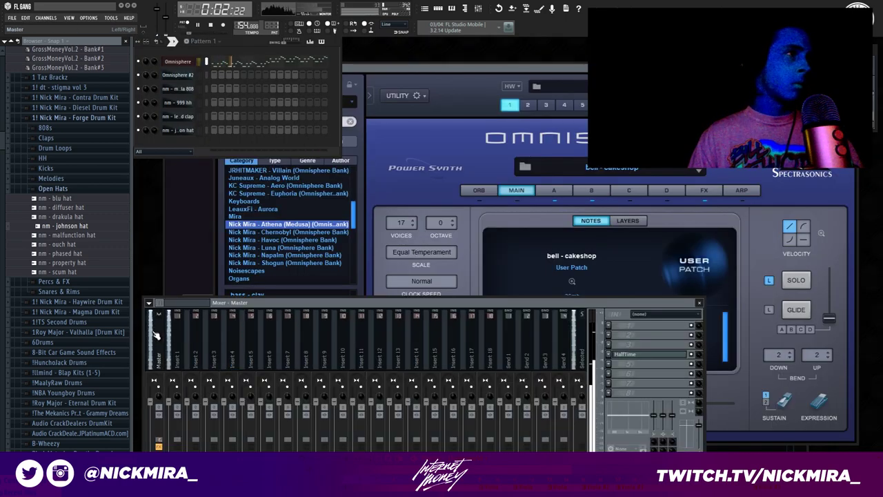
{"action": "left_click", "coordinate": [625, 355]}
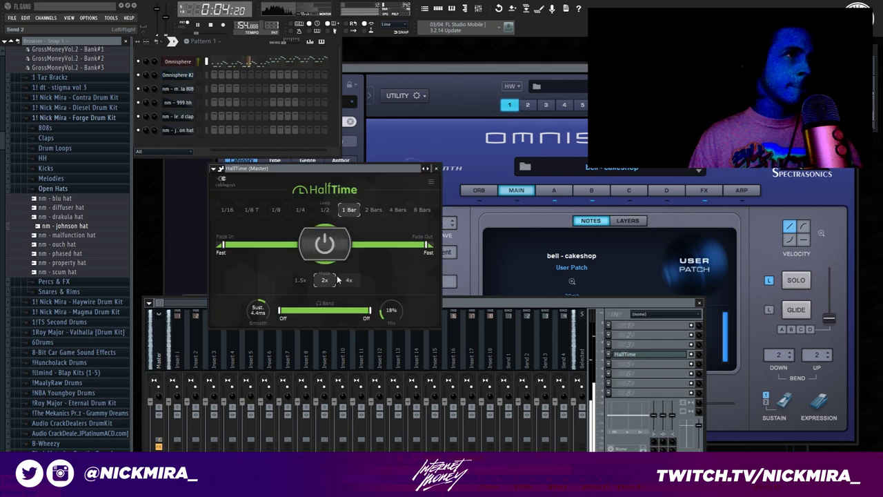
{"action": "left_click_drag", "start_coordinate": [391, 311], "coordinate": [396, 319]}
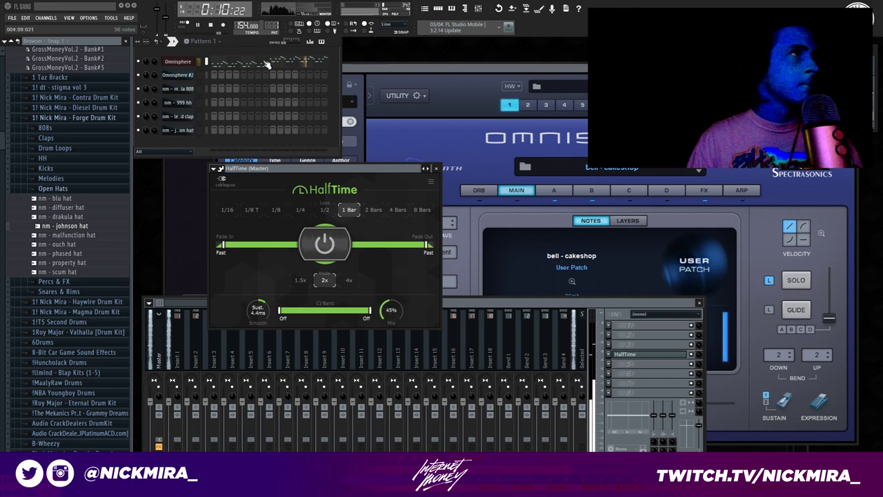
{"action": "key", "text": "space"}
Lay out an E5 bass line over eight bars in the mandela 808 piano roll and undo the last change
{"action": "key", "text": "F7"}
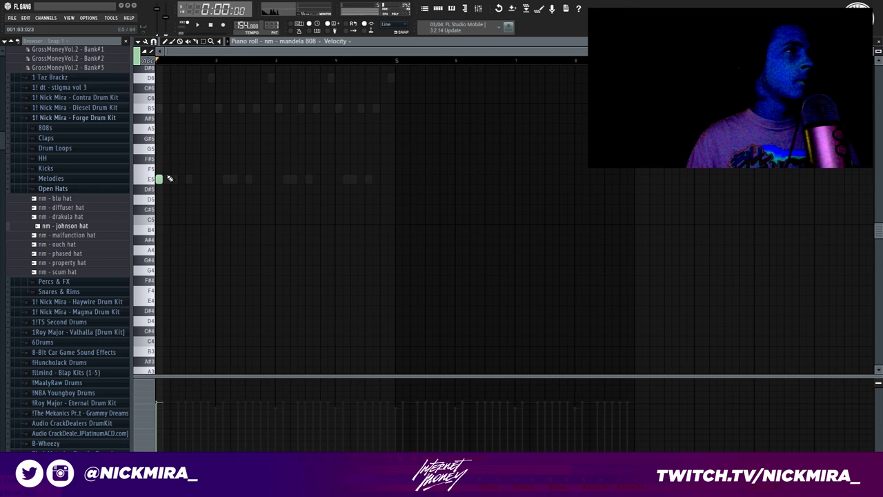
{"action": "left_click_drag", "start_coordinate": [170, 179], "coordinate": [285, 181]}
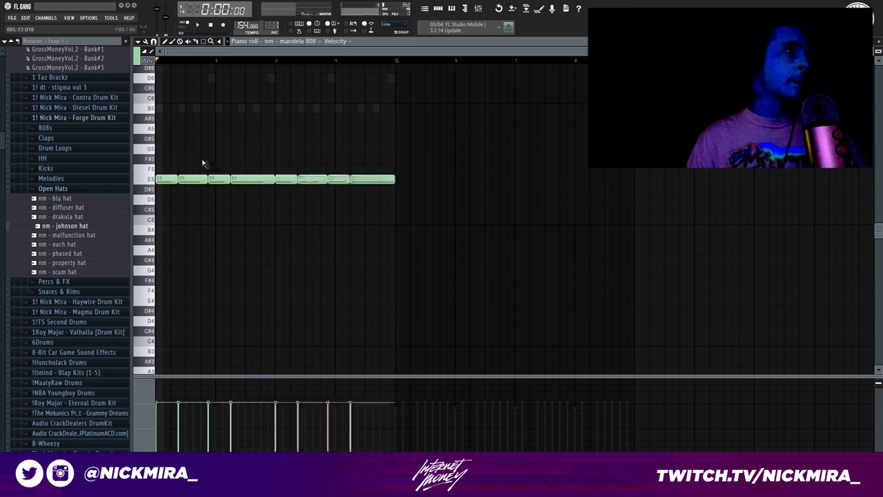
{"action": "key", "text": "space"}
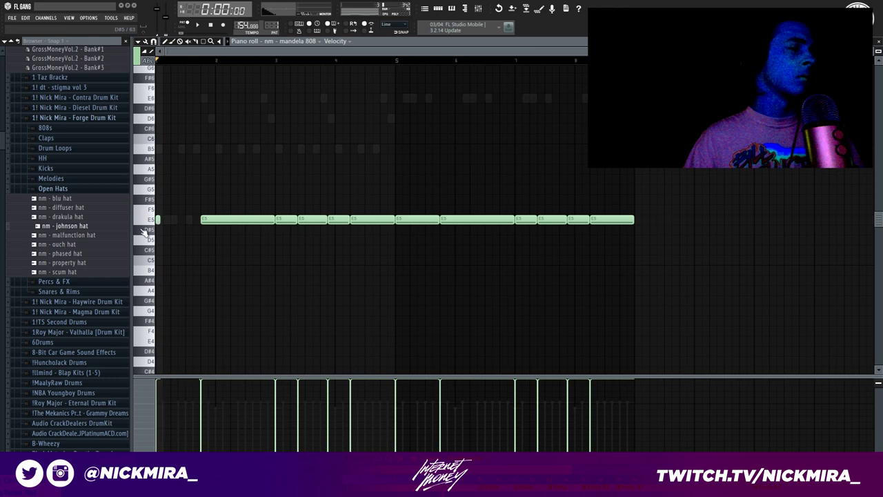
{"action": "key", "text": "ctrl+z"}
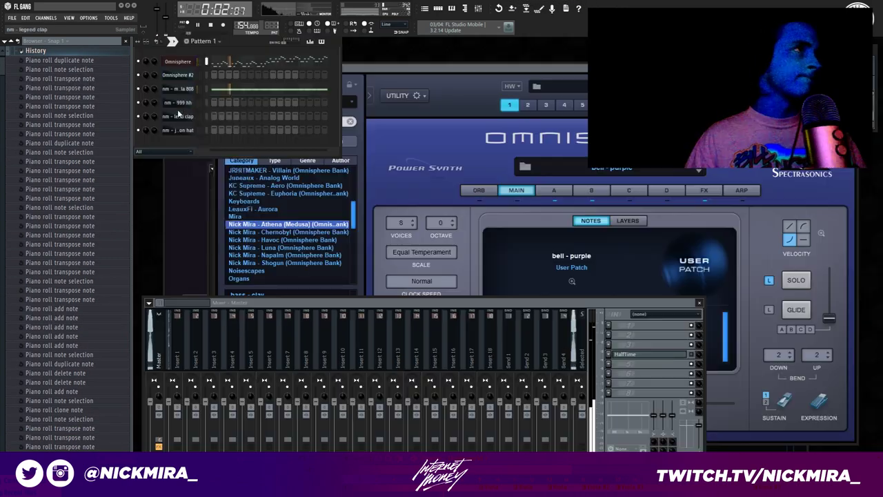
Place a legend clap hit on step 9 and duplicate it across the pattern in the piano roll
{"action": "left_click", "coordinate": [208, 117]}
{"action": "left_click", "coordinate": [273, 116]}
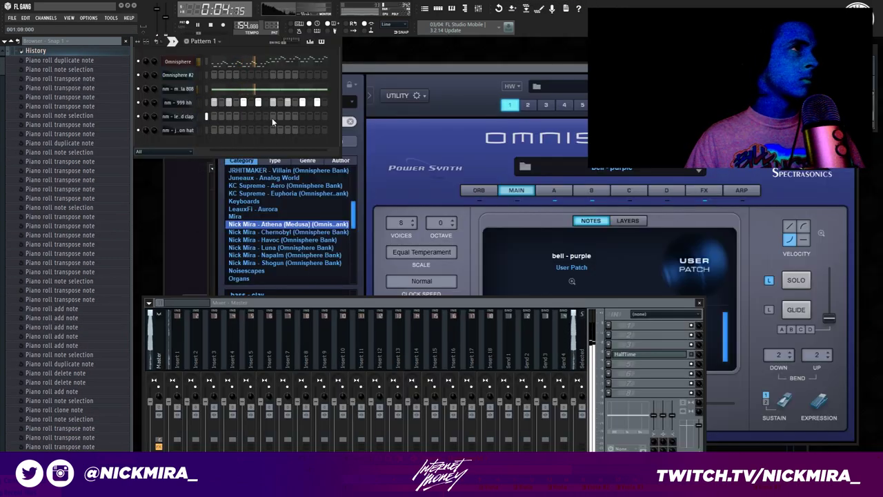
{"action": "right_click", "coordinate": [197, 114]}
{"action": "left_click", "coordinate": [221, 118]}
{"action": "key", "text": "ctrl+a"}
{"action": "key", "text": "ctrl+d"}
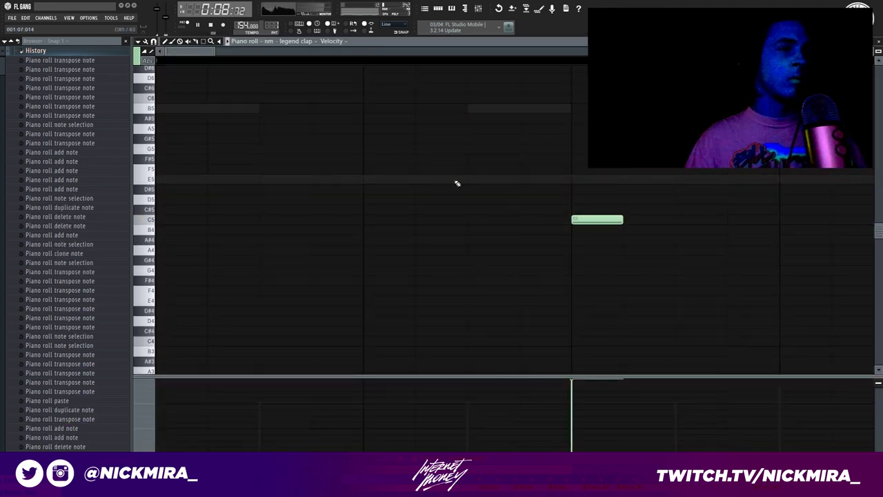
Send the johnson hat channel to the piano roll and keep one-bar C5 notes only in bars 1 and 5
{"action": "key", "text": "F7"}
{"action": "right_click", "coordinate": [216, 133]}
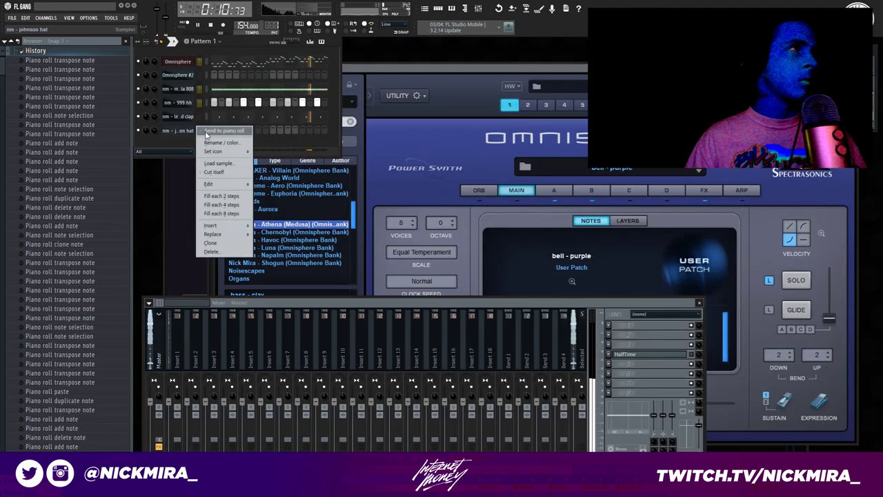
{"action": "left_click", "coordinate": [221, 134]}
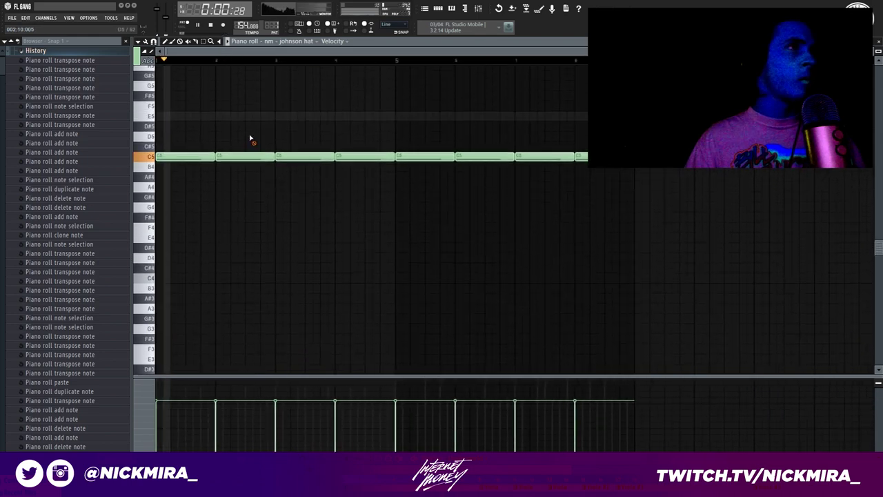
{"action": "key", "text": "F7"}
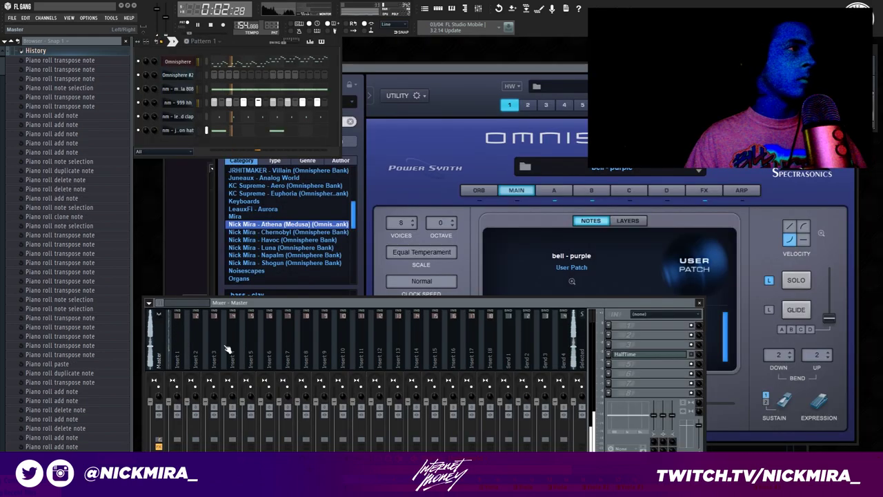
Add a Fruity Limiter to the Master track in the slot above HalfTime and close its window
{"action": "left_click", "coordinate": [610, 346]}
{"action": "left_click", "coordinate": [714, 332]}
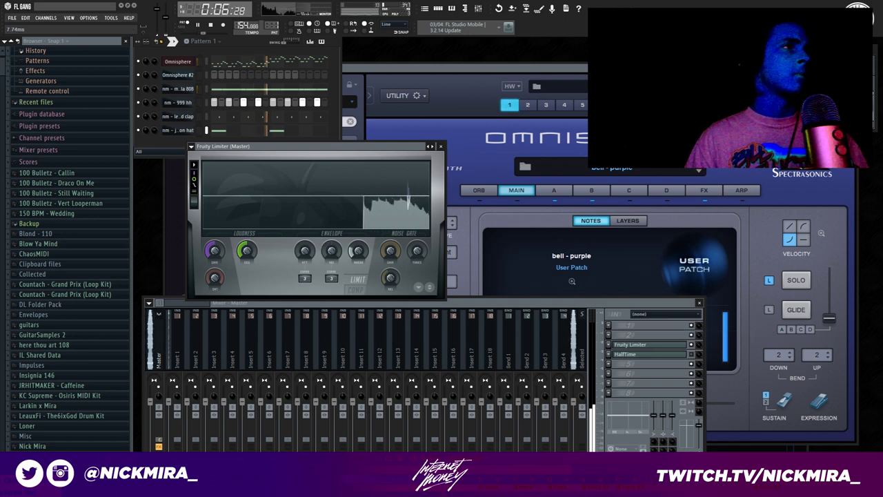
{"action": "left_click", "coordinate": [440, 147]}
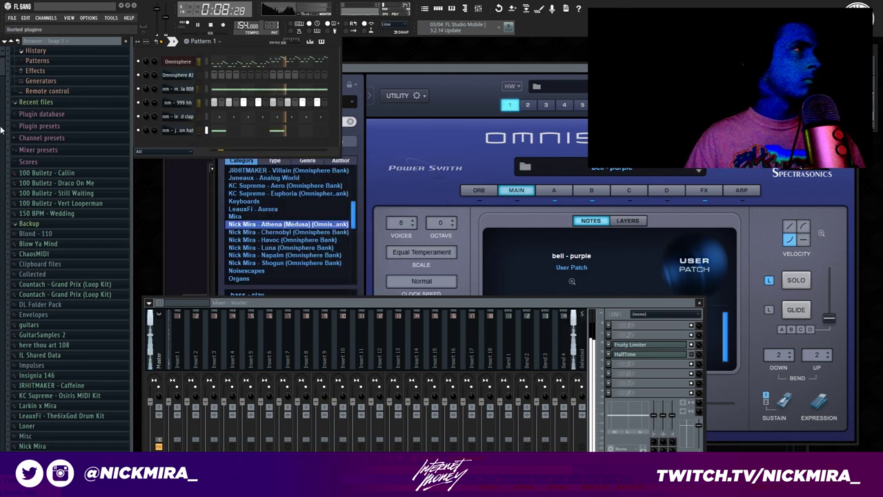
{"action": "left_click", "coordinate": [172, 100]}
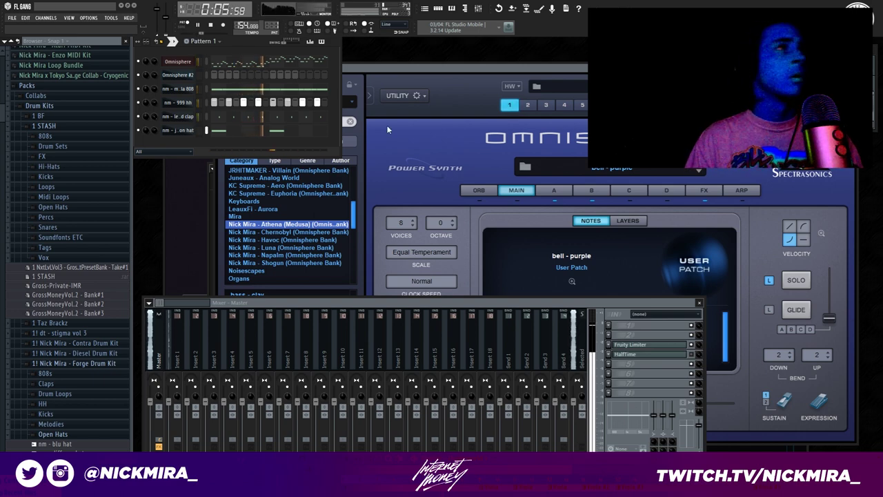
Stop playback, open the Omnisphere #2 instrument and set its patch browser directory to All
{"action": "key", "text": "space"}
{"action": "left_click", "coordinate": [185, 76]}
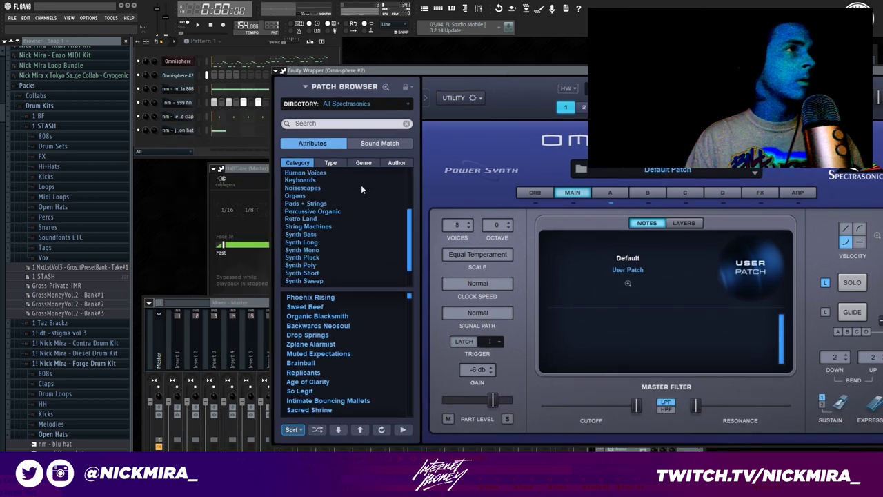
{"action": "left_click", "coordinate": [358, 104]}
{"action": "left_click", "coordinate": [474, 145]}
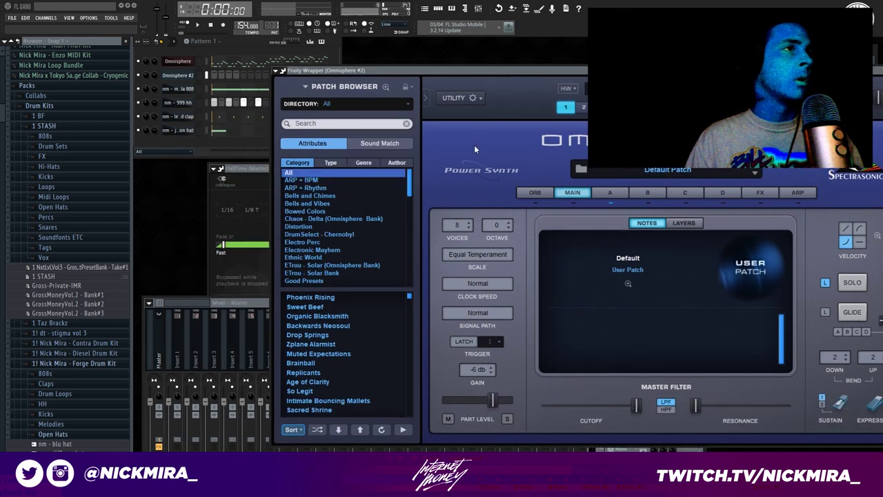
{"action": "scroll", "coordinate": [364, 205], "scroll_direction": "down", "scroll_amount": 3}
{"action": "left_click", "coordinate": [463, 97]}
{"action": "left_click", "coordinate": [463, 133]}
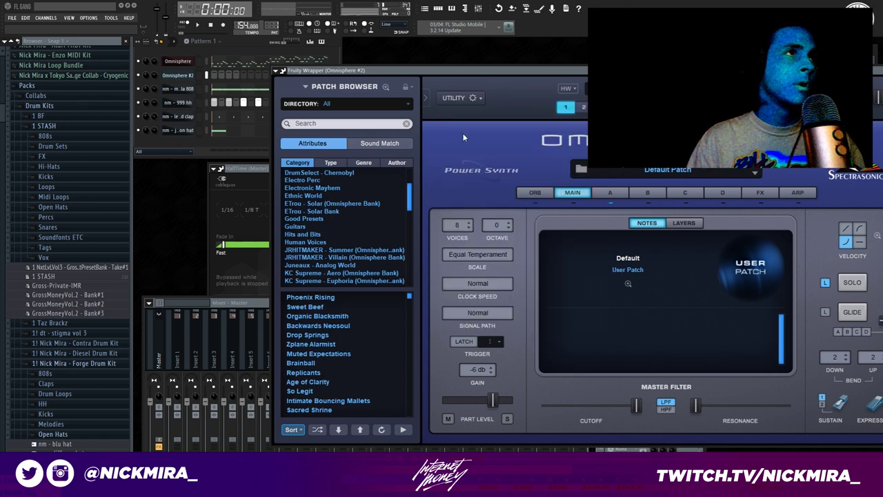
{"action": "left_click", "coordinate": [472, 98]}
{"action": "left_click", "coordinate": [483, 295]}
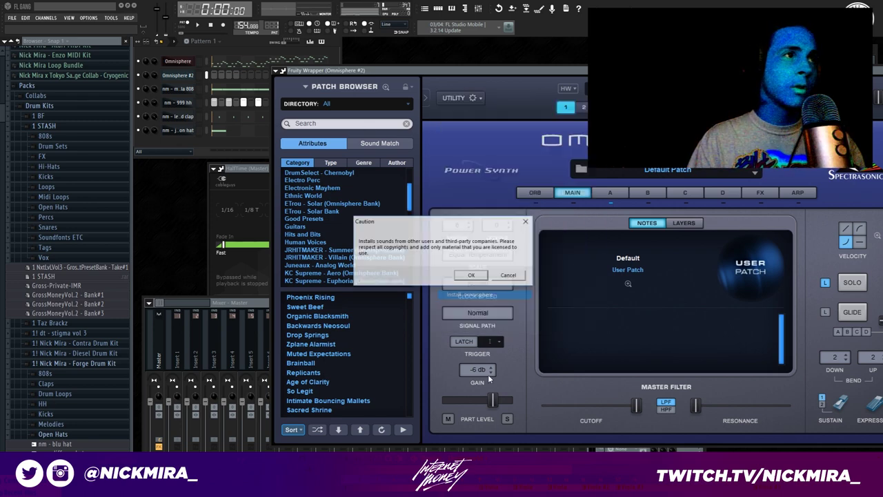
{"action": "left_click", "coordinate": [468, 275]}
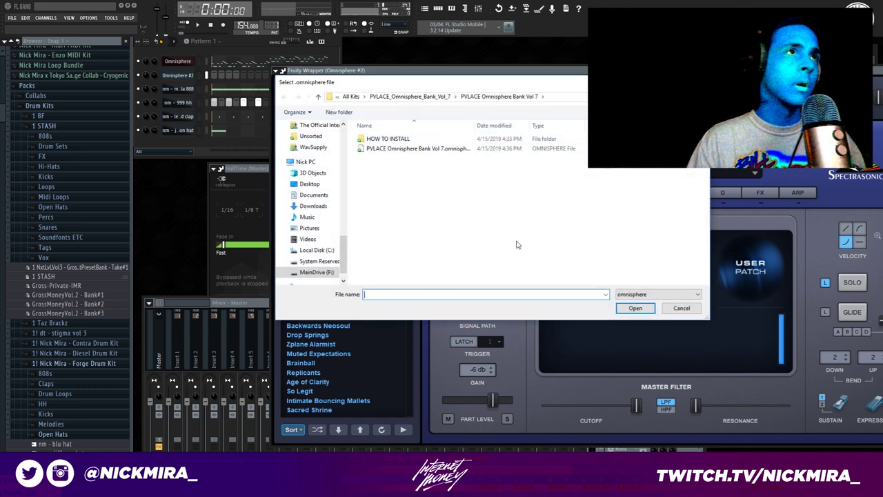
{"action": "left_click", "coordinate": [680, 308]}
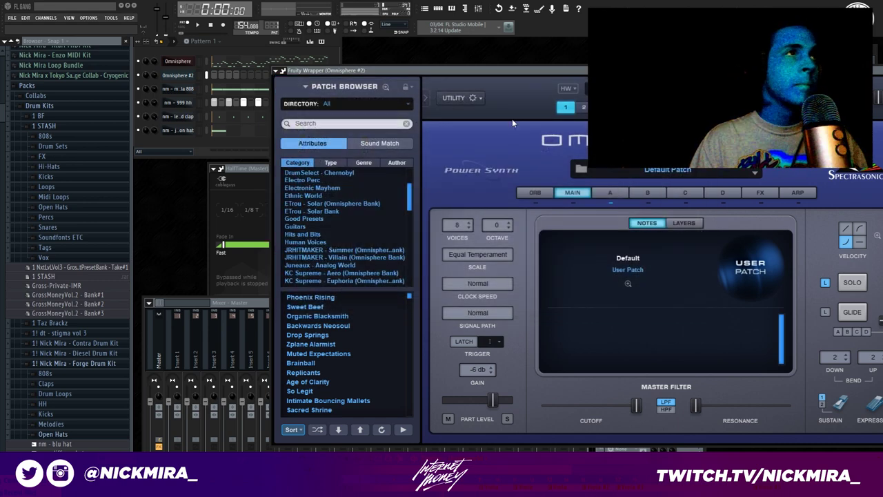
{"action": "left_click", "coordinate": [472, 99]}
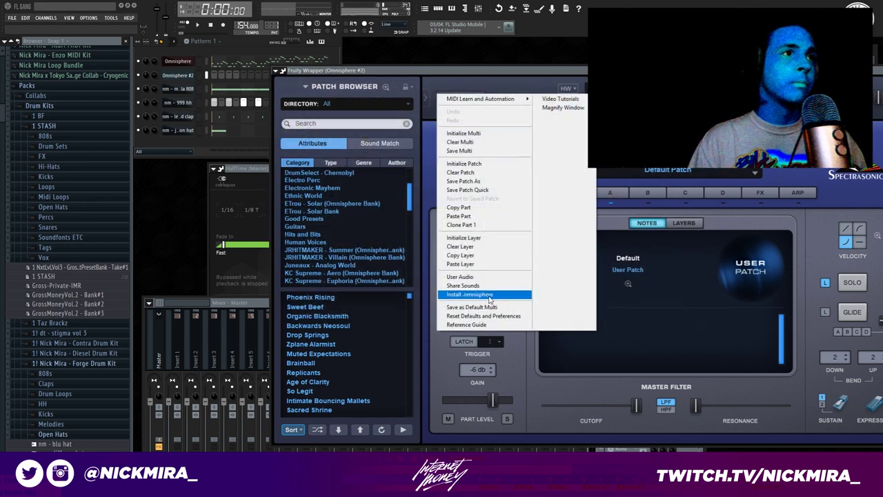
{"action": "left_click", "coordinate": [602, 345]}
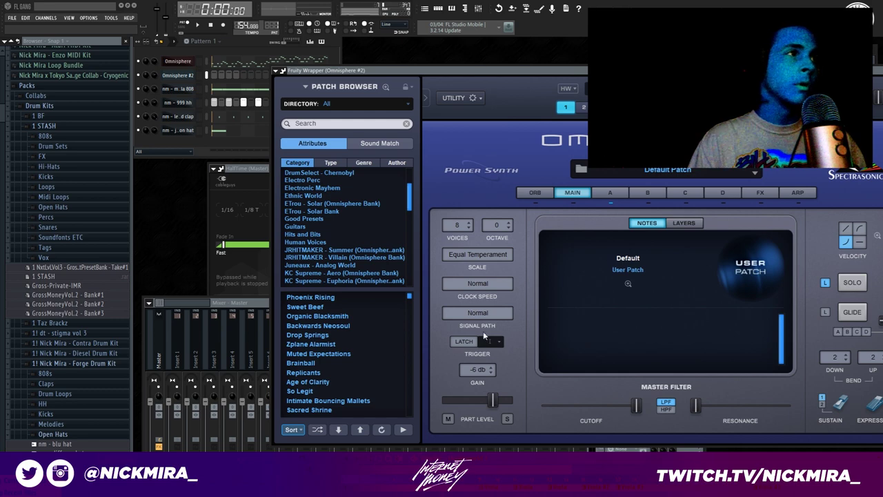
Load the "key - best fuckin key ever" patch from the Athena (Medusa) bank in Omnisphere #2
{"action": "scroll", "coordinate": [369, 215], "scroll_direction": "down", "scroll_amount": 3}
{"action": "scroll", "coordinate": [358, 197], "scroll_direction": "down", "scroll_amount": 5}
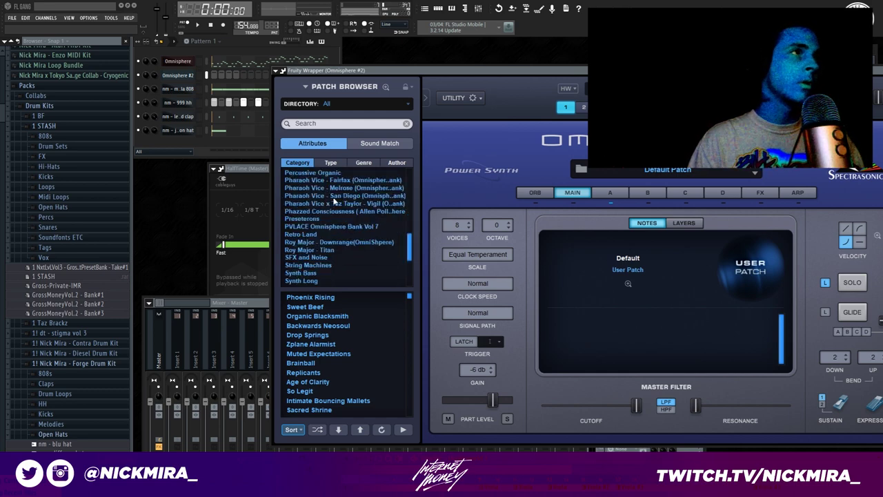
{"action": "scroll", "coordinate": [380, 218], "scroll_direction": "up", "scroll_amount": 2}
{"action": "left_click", "coordinate": [354, 203]}
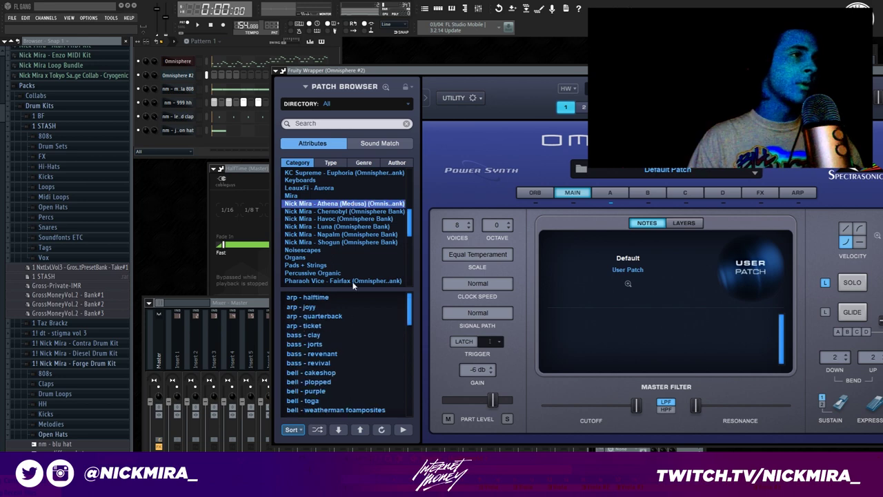
{"action": "scroll", "coordinate": [375, 332], "scroll_direction": "down", "scroll_amount": 4}
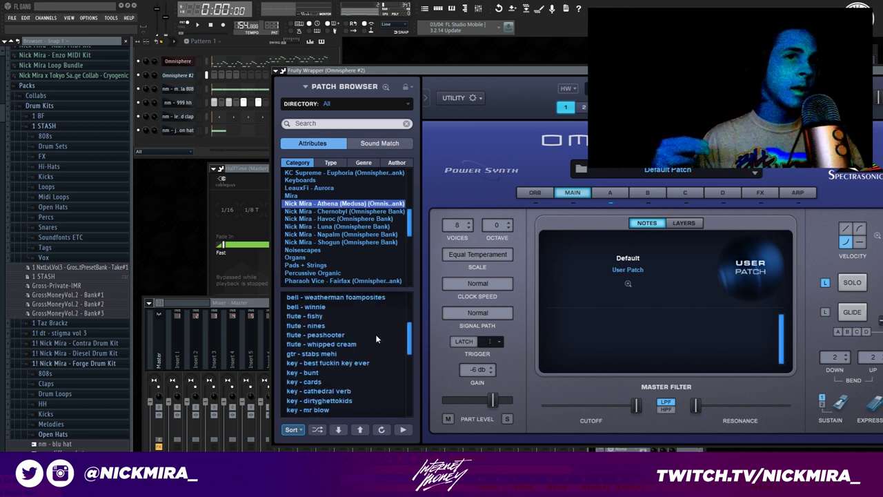
{"action": "scroll", "coordinate": [375, 339], "scroll_direction": "down", "scroll_amount": 1}
{"action": "left_click", "coordinate": [340, 353]}
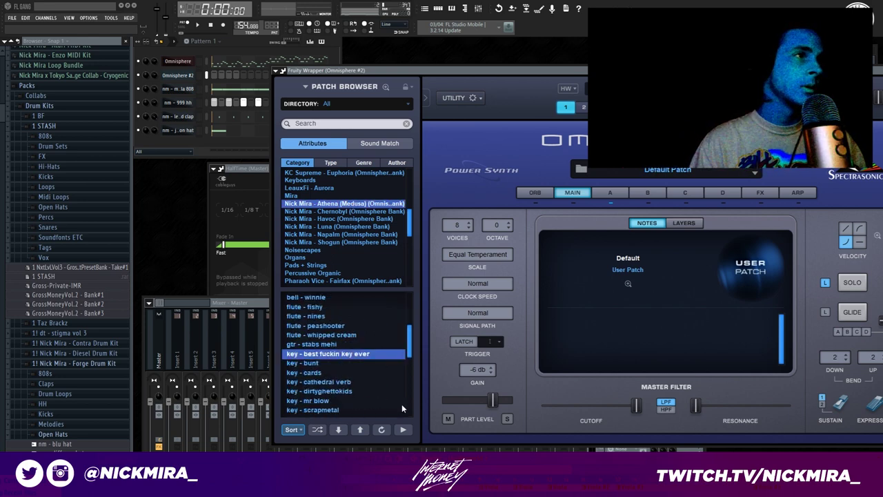
Place notes E6, B5, D6, B5, D6, B5, D6 and B6 at half-bar intervals over four bars in Omnisphere #2's piano roll
{"action": "right_click", "coordinate": [199, 98]}
{"action": "left_click", "coordinate": [221, 74]}
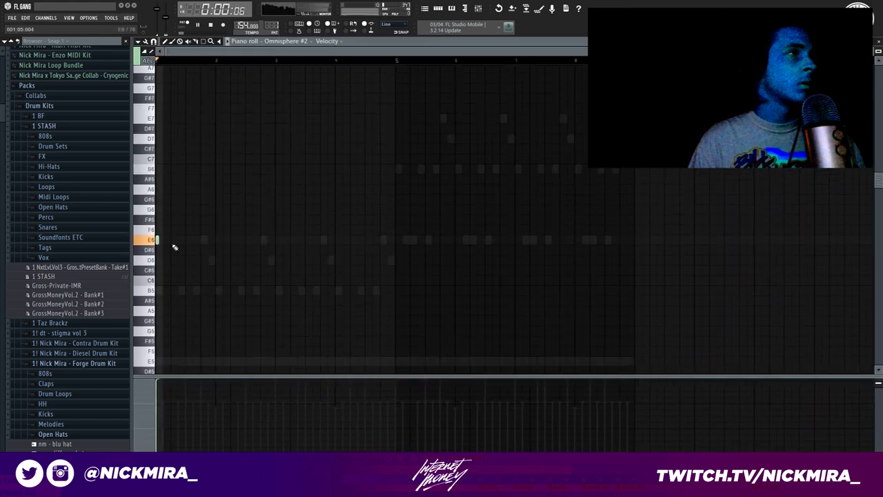
{"action": "left_click", "coordinate": [181, 292]}
{"action": "left_click_drag", "start_coordinate": [184, 292], "coordinate": [191, 291]}
{"action": "left_click", "coordinate": [217, 260]}
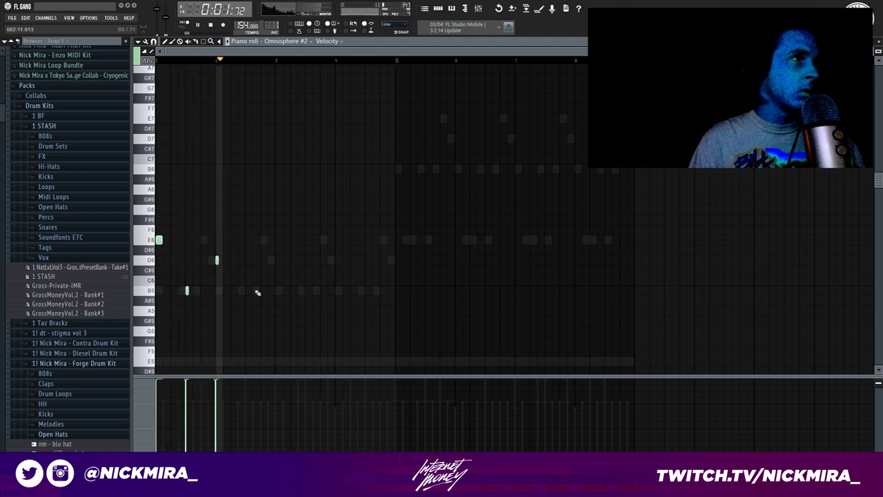
{"action": "left_click", "coordinate": [246, 291]}
{"action": "left_click", "coordinate": [277, 260]}
{"action": "left_click", "coordinate": [336, 260]}
{"action": "left_click", "coordinate": [367, 178]}
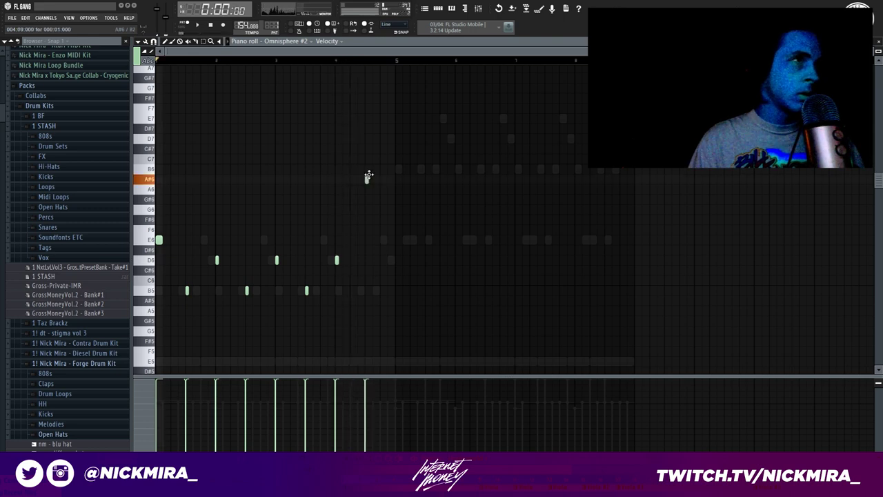
Start playback, stretch the notes legato and duplicate the four-bar melody into bars 5 to 8
{"action": "key", "text": "space"}
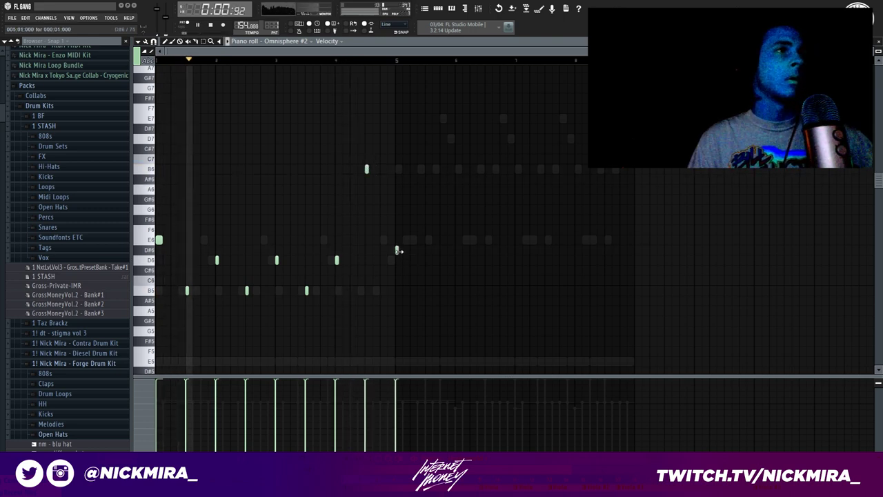
{"action": "key", "text": "ctrl+l"}
{"action": "key", "text": "ctrl+b"}
{"action": "key", "text": "ctrl+d"}
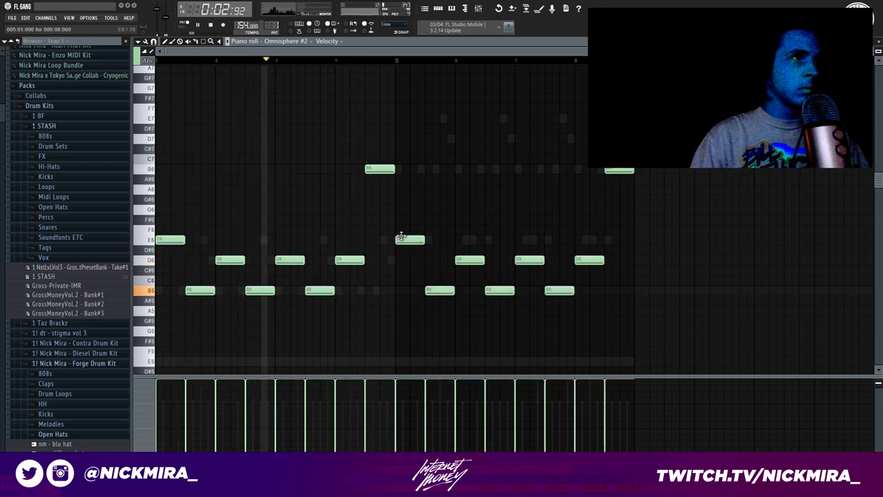
Transpose the Omnisphere #2 notes in bars 5 to 8 up one octave
{"action": "left_click_drag", "start_coordinate": [404, 167], "coordinate": [769, 394]}
{"action": "key", "text": "Up"}
{"action": "key", "text": "Up"}
{"action": "key", "text": "Up"}
{"action": "key", "text": "Up"}
{"action": "key", "text": "Up"}
{"action": "key", "text": "Up"}
{"action": "key", "text": "Up"}
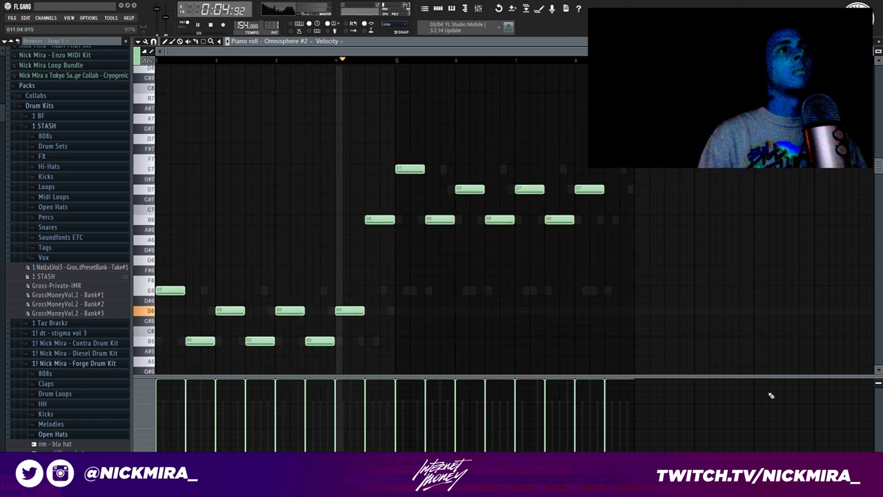
Return to the channel rack, open the first Omnisphere instrument and load its bell - toga patch
{"action": "key", "text": "F7"}
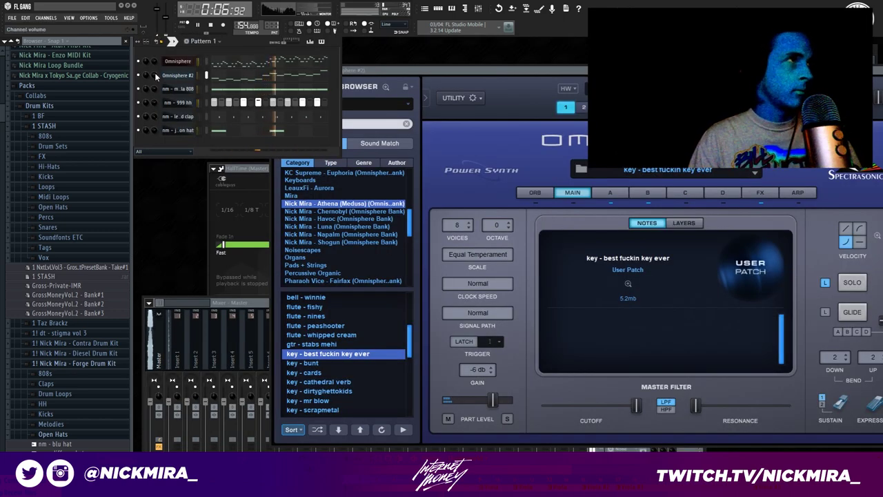
{"action": "left_click", "coordinate": [180, 64]}
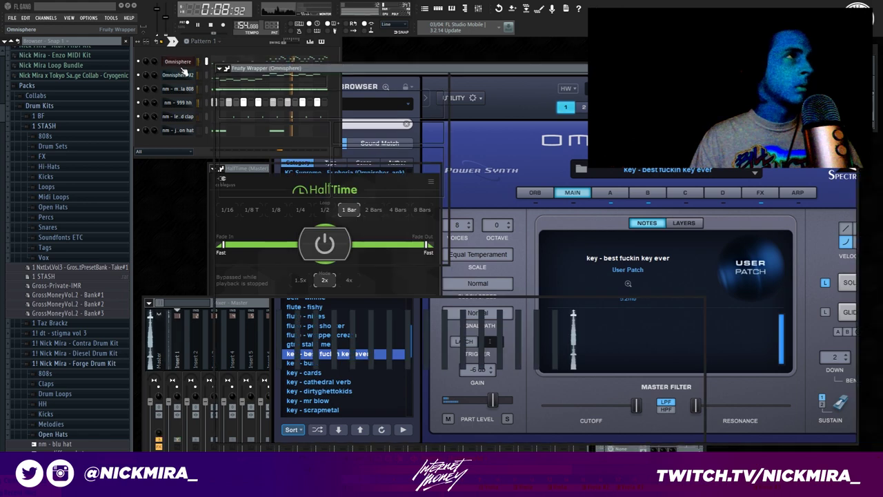
{"action": "scroll", "coordinate": [348, 358], "scroll_direction": "up", "scroll_amount": 2}
{"action": "left_click", "coordinate": [348, 352]}
{"action": "left_click", "coordinate": [287, 360]}
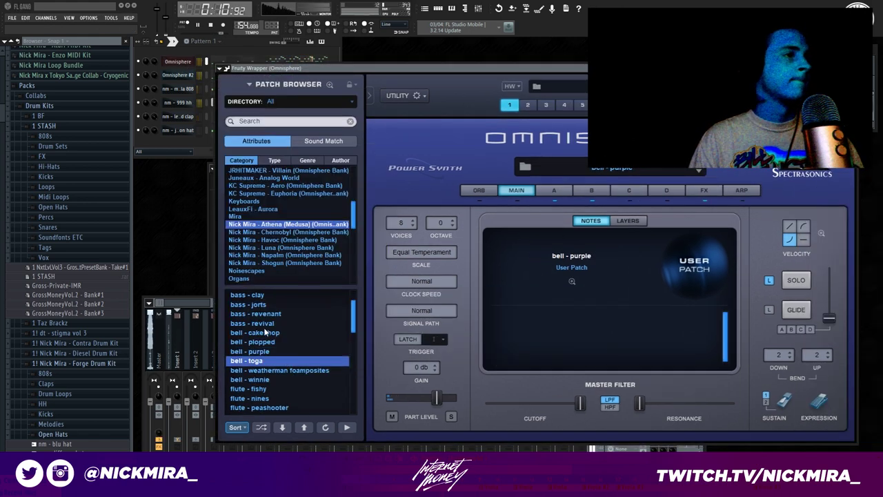
Bring up the mixer and select the Master track
{"action": "left_click", "coordinate": [156, 65]}
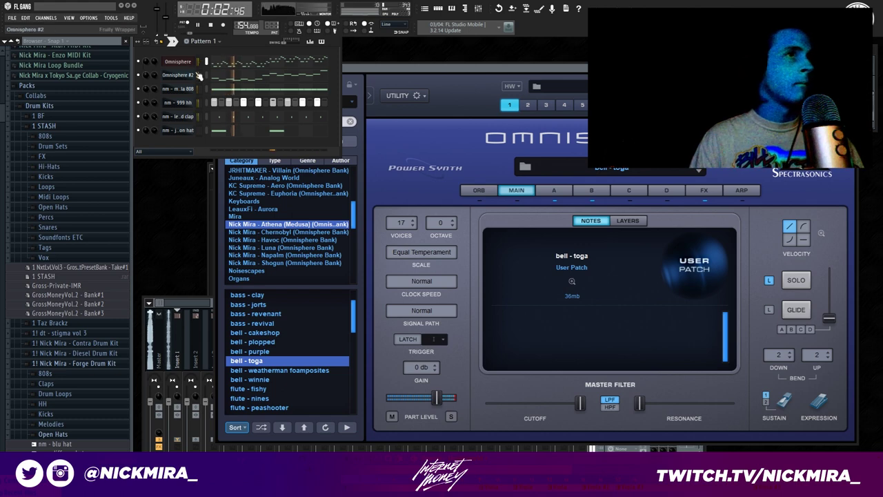
{"action": "left_click", "coordinate": [196, 332]}
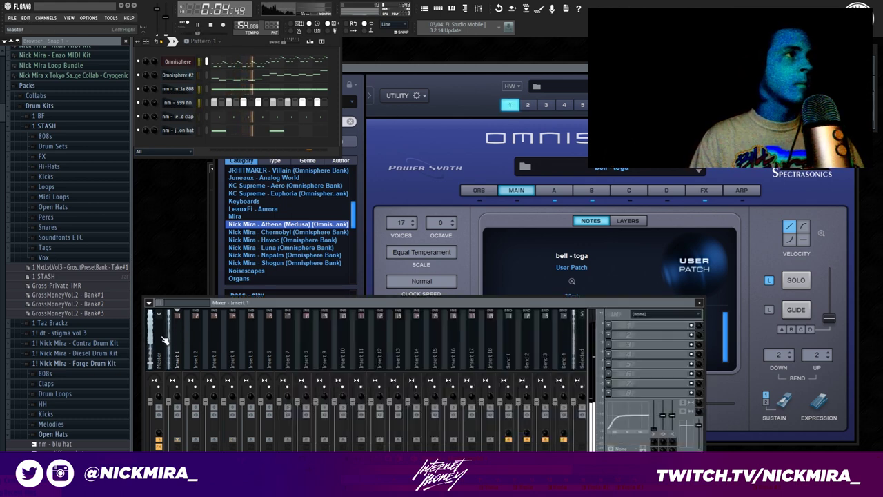
{"action": "left_click", "coordinate": [164, 338]}
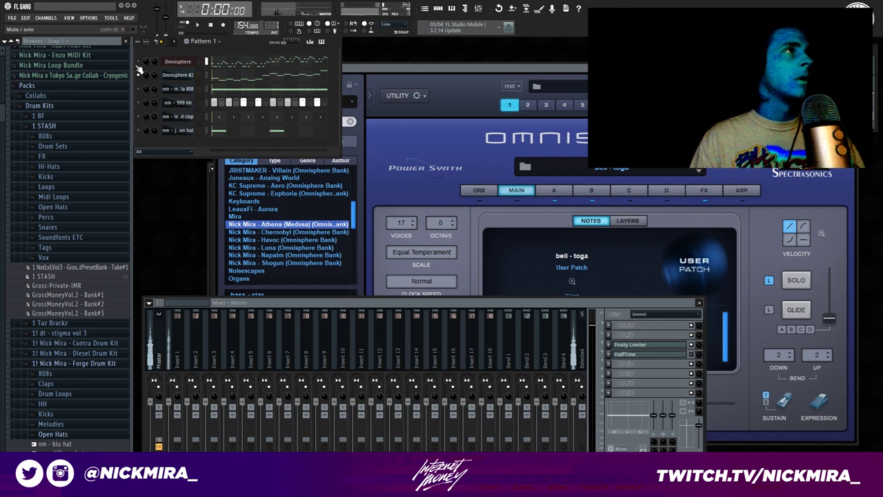
Open the first Omnisphere's piano roll and place A5, C6, D6, G5, E6 and C6 notes across bars 1 and 2
{"action": "right_click", "coordinate": [207, 63]}
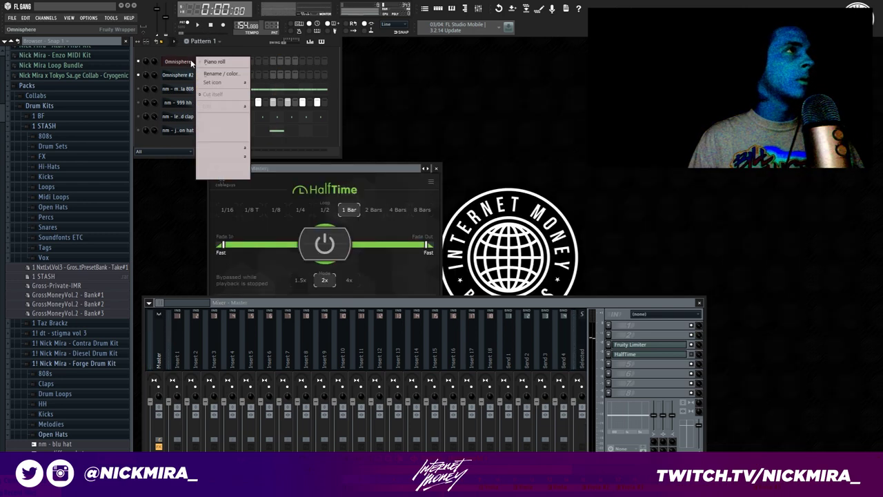
{"action": "left_click", "coordinate": [213, 66]}
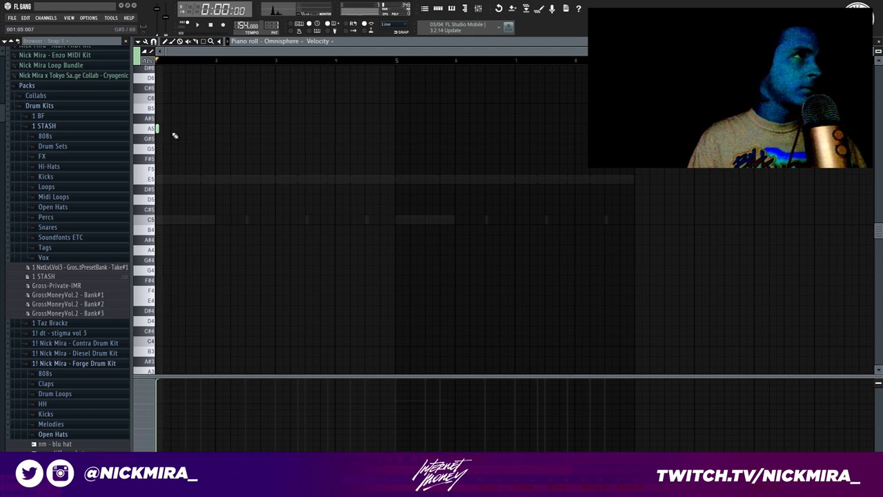
{"action": "left_click", "coordinate": [180, 98]}
{"action": "scroll", "coordinate": [178, 131], "scroll_direction": "up", "scroll_amount": 4}
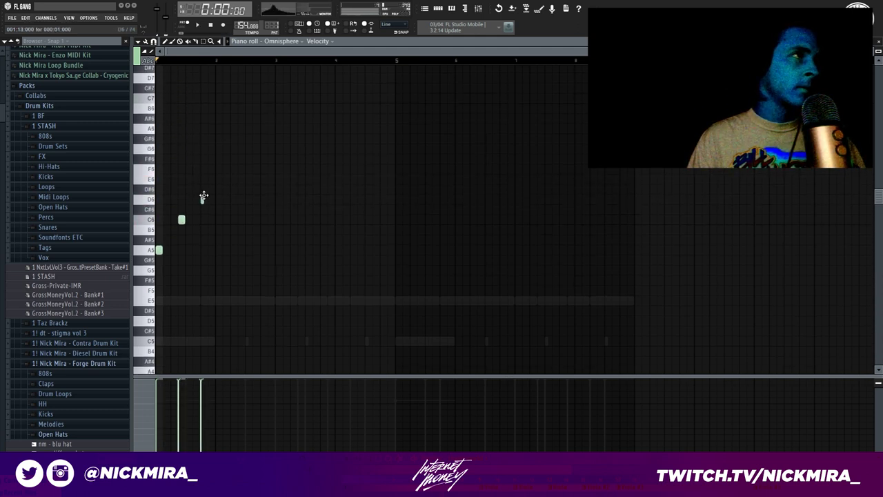
{"action": "left_click", "coordinate": [203, 198]}
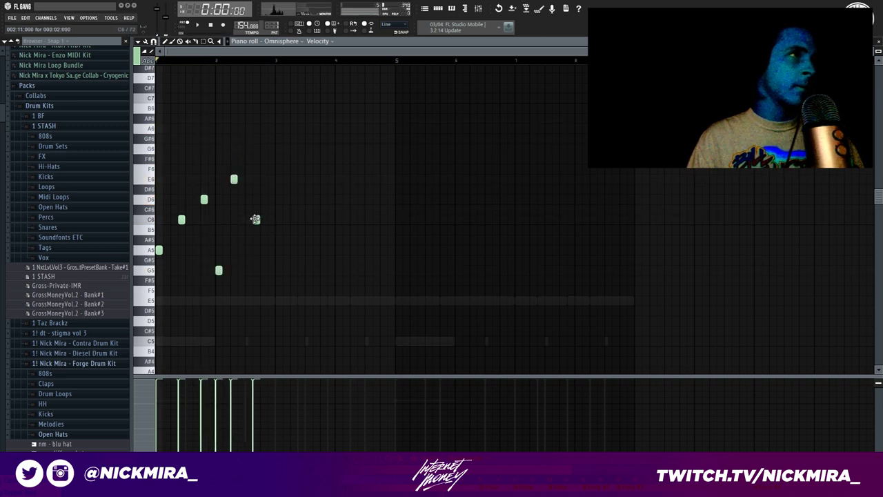
{"action": "left_click", "coordinate": [263, 219]}
{"action": "key", "text": "space"}
{"action": "left_click", "coordinate": [279, 229]}
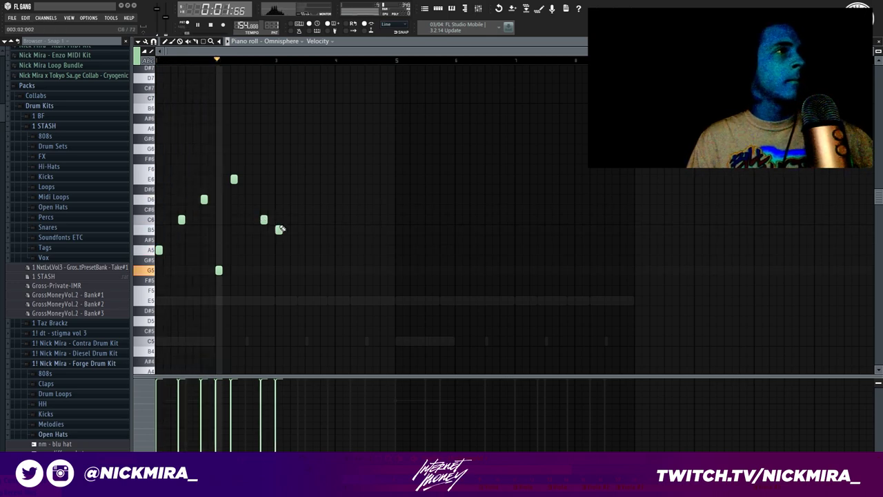
Stretch the notes legato, remove the extra B5 at bar 3 and duplicate the two-bar melody into bars 3 and 4
{"action": "key", "text": "ctrl+l"}
{"action": "right_click", "coordinate": [279, 229]}
{"action": "key", "text": "ctrl+b"}
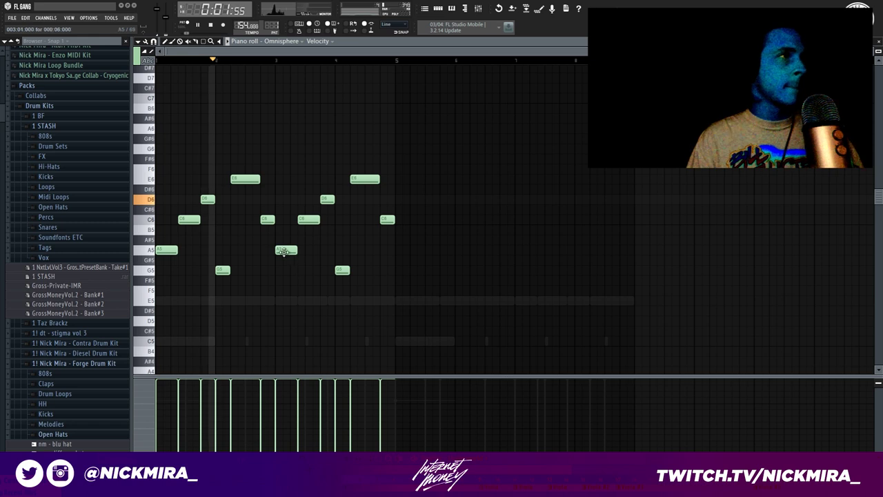
Lower the A5 note at the start of bar 3 to F5 and the G5 note in bar 4 to C5
{"action": "left_click", "coordinate": [284, 251]}
{"action": "key", "text": "Down"}
{"action": "key", "text": "Down"}
{"action": "key", "text": "Down"}
{"action": "key", "text": "Down"}
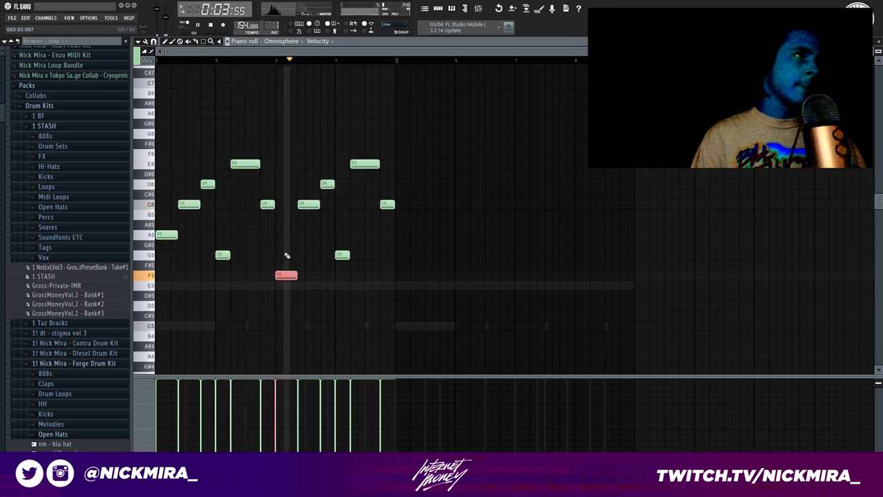
{"action": "left_click", "coordinate": [345, 255]}
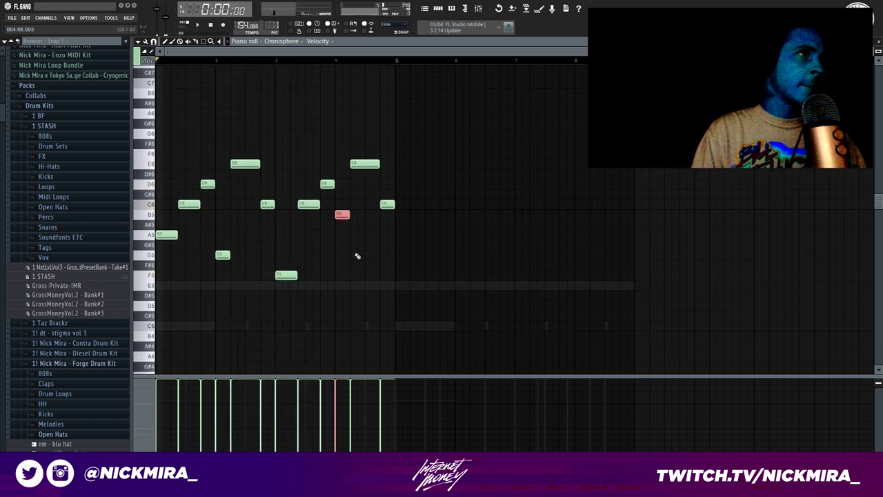
{"action": "key", "text": "ctrl+Down"}
{"action": "key", "text": "Up"}
Clear the note selection and duplicate the four-bar melody into bars 5 to 8
{"action": "key", "text": "ctrl+d"}
{"action": "key", "text": "space"}
{"action": "key", "text": "ctrl+b"}
{"action": "key", "text": "space"}
{"action": "key", "text": "ctrl+d"}
Place a long A5 note at the start of bar 1 and shift the existing melody down one octave
{"action": "scroll", "coordinate": [207, 255], "scroll_direction": "down", "scroll_amount": 3}
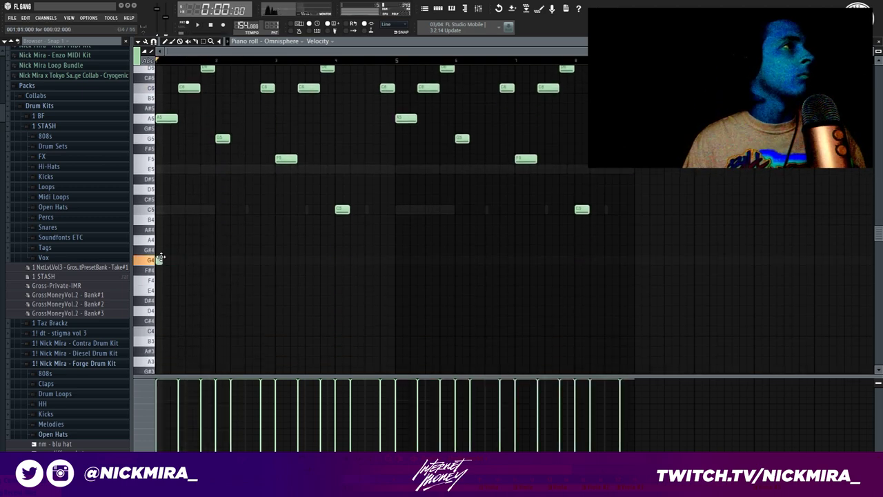
{"action": "left_click_drag", "start_coordinate": [159, 239], "coordinate": [193, 239]}
{"action": "right_click", "coordinate": [181, 240]}
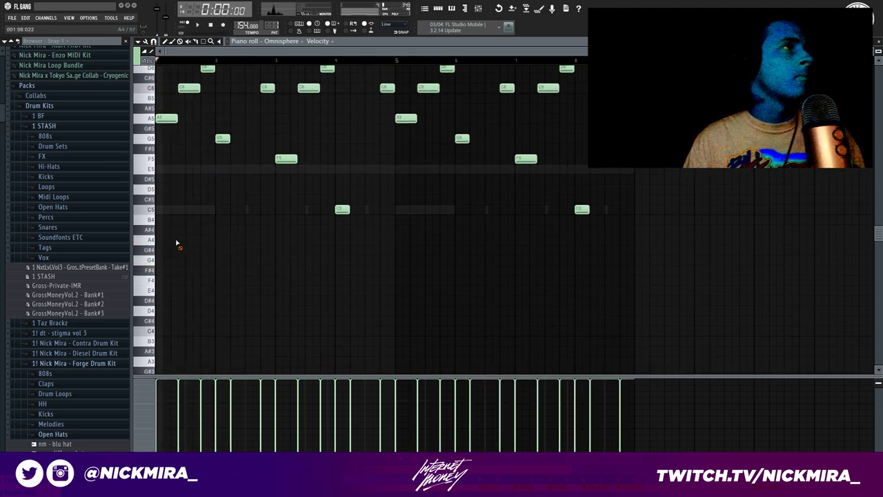
{"action": "left_click_drag", "start_coordinate": [160, 206], "coordinate": [161, 168]}
{"action": "key", "text": "space"}
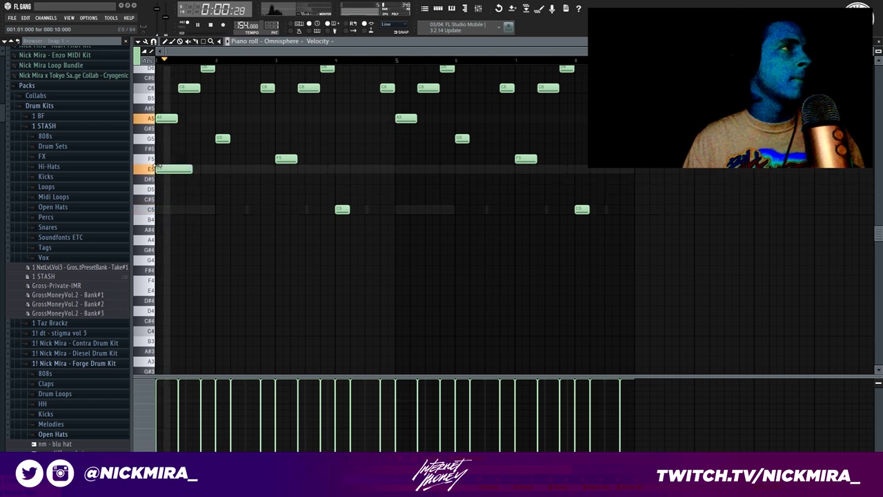
{"action": "scroll", "coordinate": [200, 187], "scroll_direction": "up", "scroll_amount": 2}
{"action": "scroll", "coordinate": [165, 227], "scroll_direction": "up", "scroll_amount": 2}
{"action": "left_click_drag", "start_coordinate": [166, 229], "coordinate": [156, 118]}
{"action": "key", "text": "space"}
{"action": "key", "text": "space"}
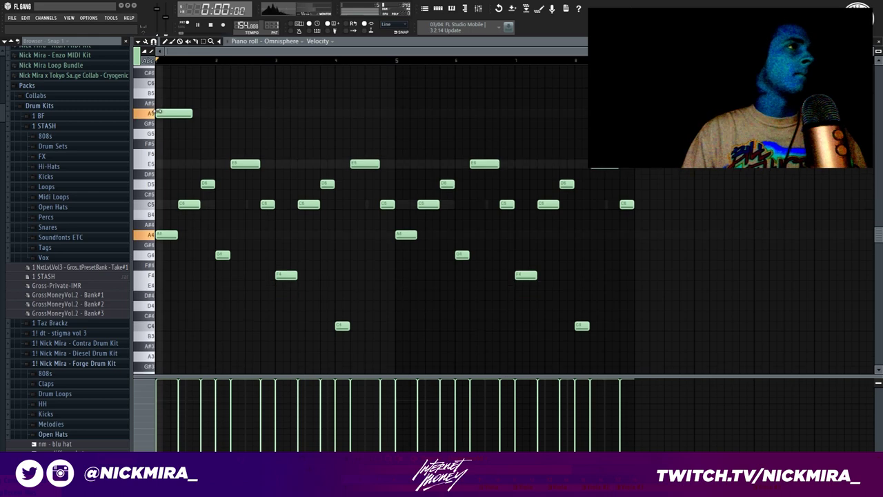
Add short C6, D6, E6 and G6 notes after the long A5 note across bars 1 and 2
{"action": "scroll", "coordinate": [223, 162], "scroll_direction": "up", "scroll_amount": 3}
{"action": "key", "text": "space"}
{"action": "scroll", "coordinate": [191, 186], "scroll_direction": "up", "scroll_amount": 1}
{"action": "left_click", "coordinate": [188, 205]}
{"action": "left_click", "coordinate": [202, 184]}
{"action": "key", "text": "ctrl+z"}
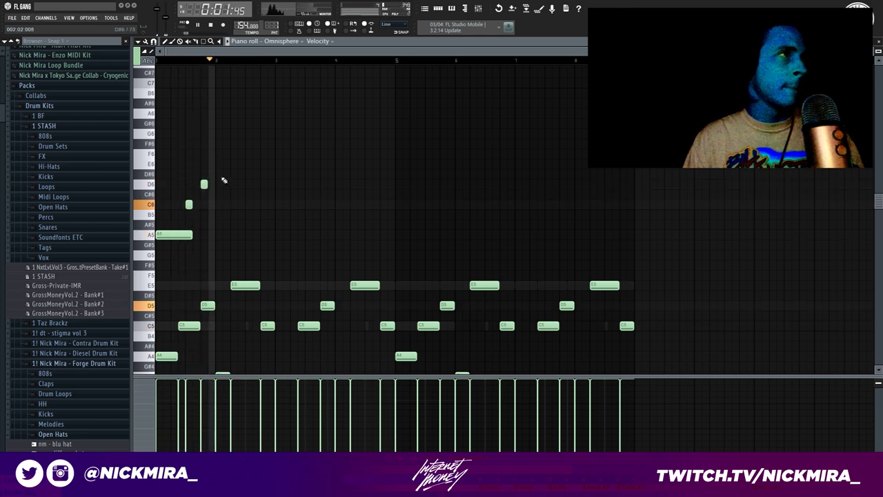
{"action": "key", "text": "space"}
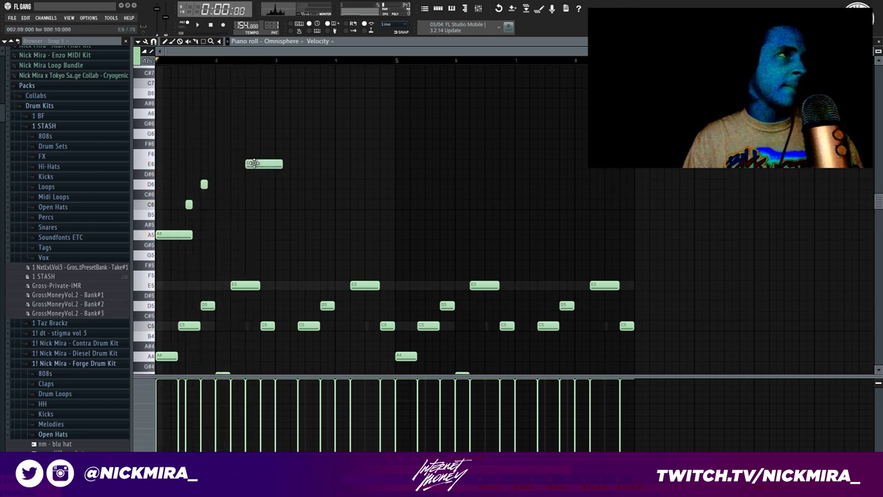
{"action": "key", "text": "space"}
{"action": "key", "text": "ctrl+z"}
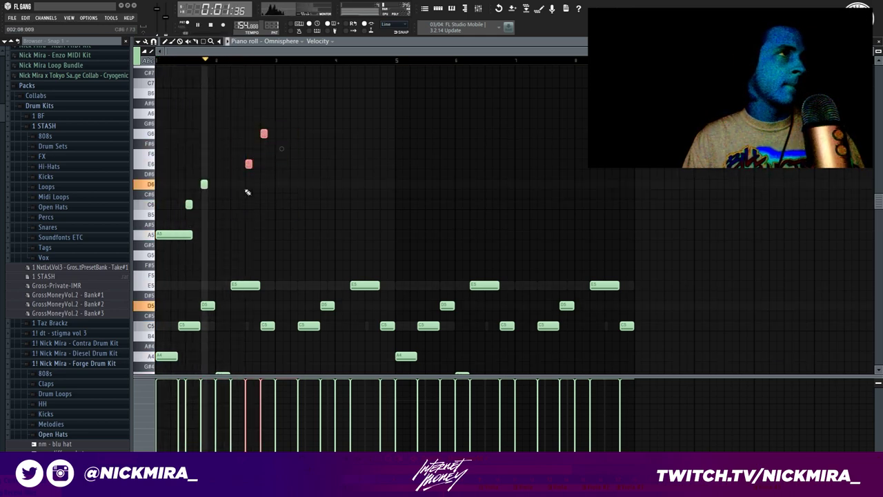
Repeat the high phrase from bar 3 onward and replace the G6 at the end of bar 4 with D6
{"action": "left_click_drag", "start_coordinate": [299, 113], "coordinate": [417, 238]}
{"action": "right_click", "coordinate": [383, 134]}
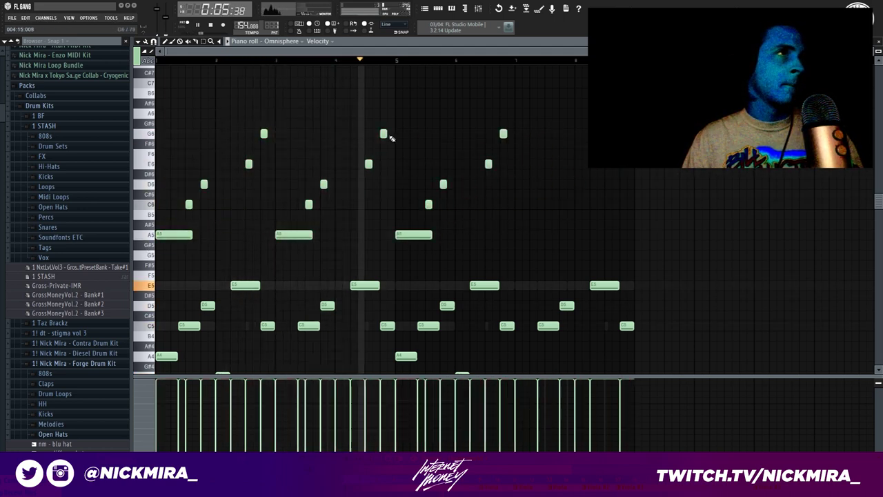
{"action": "left_click", "coordinate": [385, 185]}
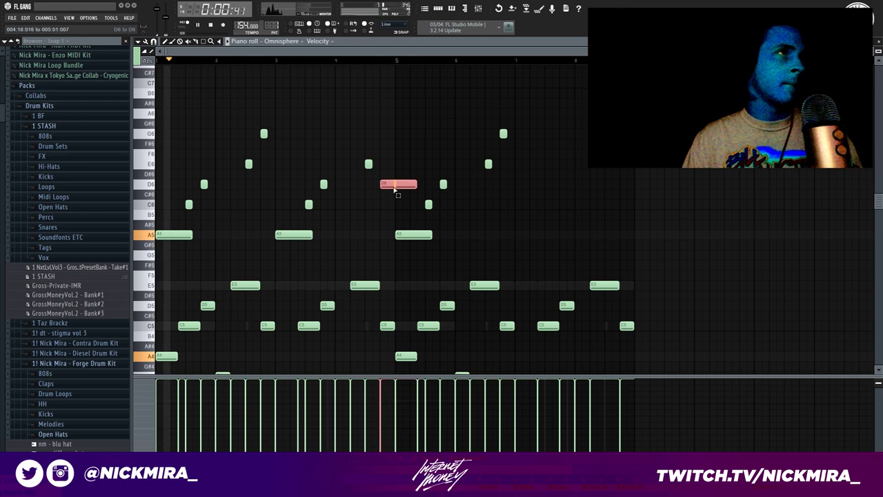
Delete the notes from bar 5 onward and duplicate the first four bars into bars 5 to 8
{"action": "left_click_drag", "start_coordinate": [570, 109], "coordinate": [60, 129]}
{"action": "key", "text": "Delete"}
{"action": "key", "text": "ctrl+b"}
{"action": "left_click_drag", "start_coordinate": [518, 228], "coordinate": [412, 219]}
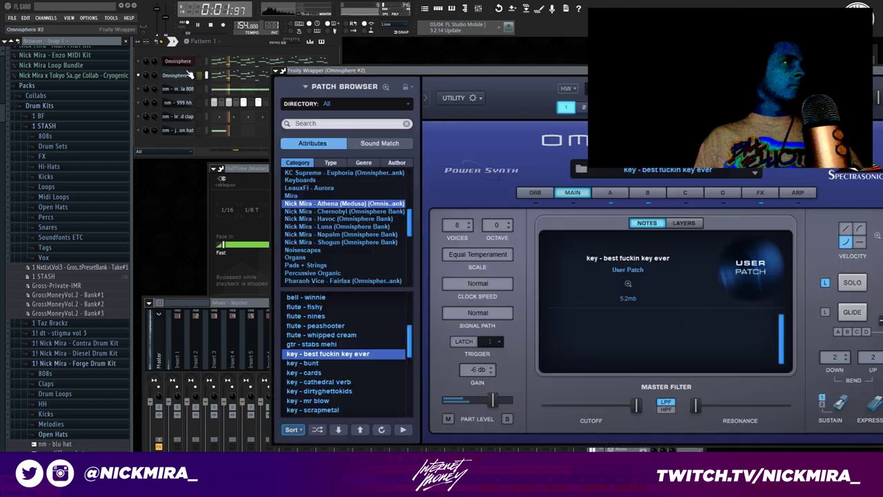
Load the key - bunt patch in Omnisphere #2 and audition it with playback
{"action": "left_click", "coordinate": [176, 75]}
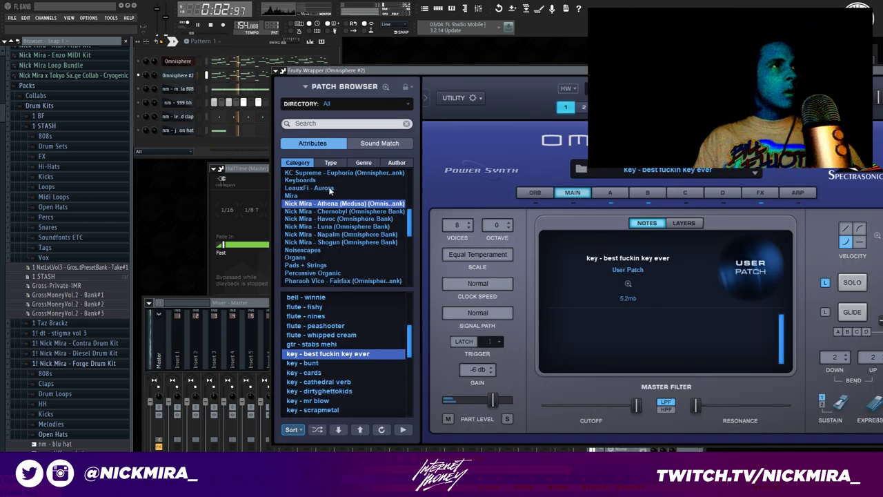
{"action": "key", "text": "space"}
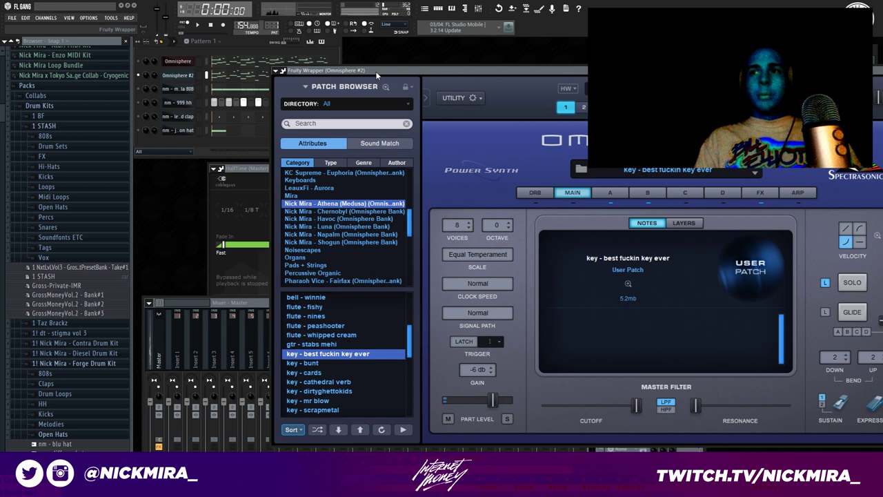
{"action": "left_click", "coordinate": [317, 365]}
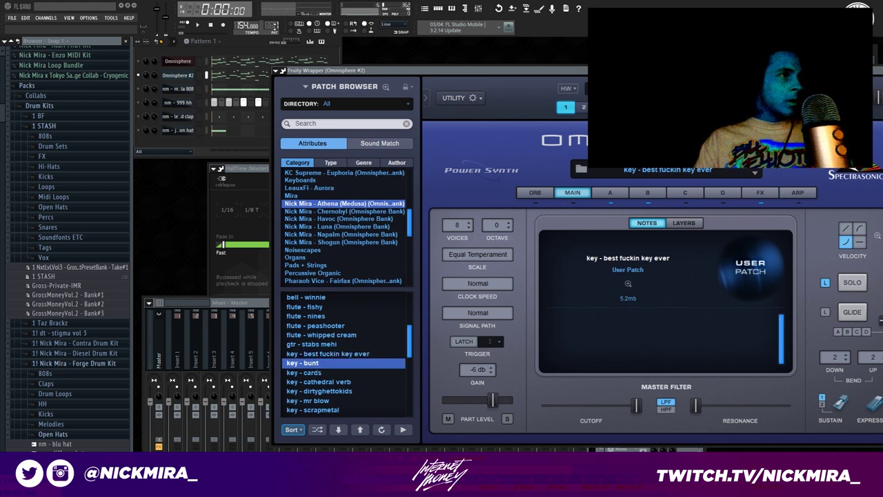
{"action": "left_click", "coordinate": [199, 25]}
{"action": "left_click", "coordinate": [153, 78]}
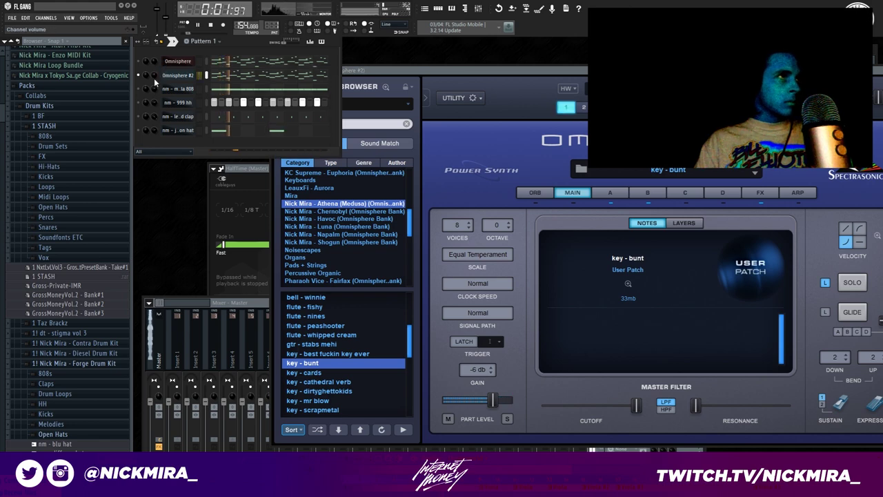
Audition the key - cards and key - cathedral verb patches in Omnisphere #2
{"action": "left_click", "coordinate": [325, 373]}
{"action": "key", "text": "F9"}
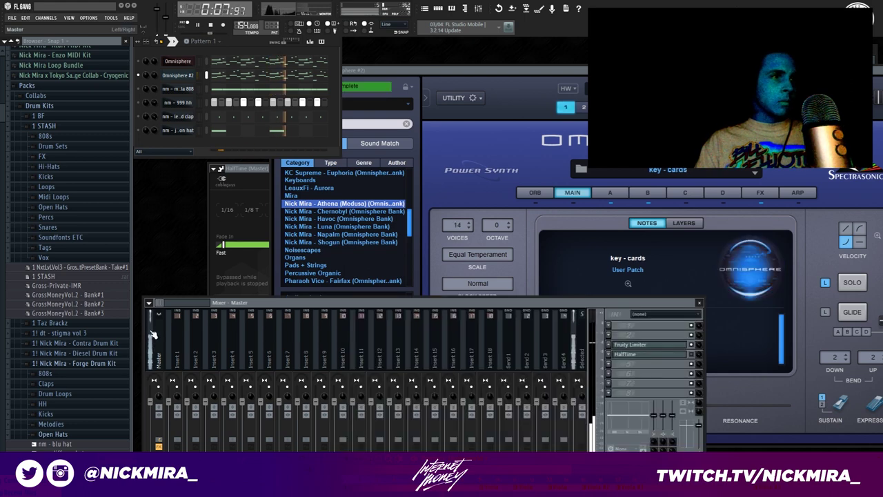
{"action": "left_click", "coordinate": [447, 69]}
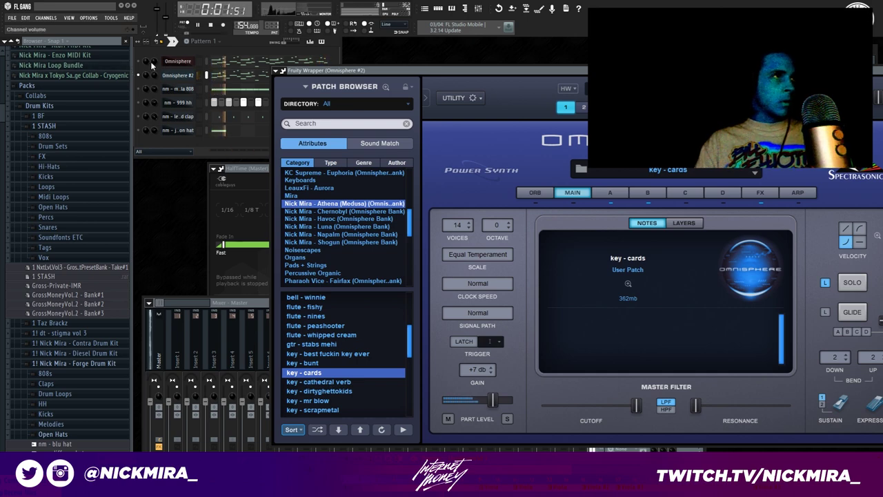
{"action": "left_click", "coordinate": [321, 383]}
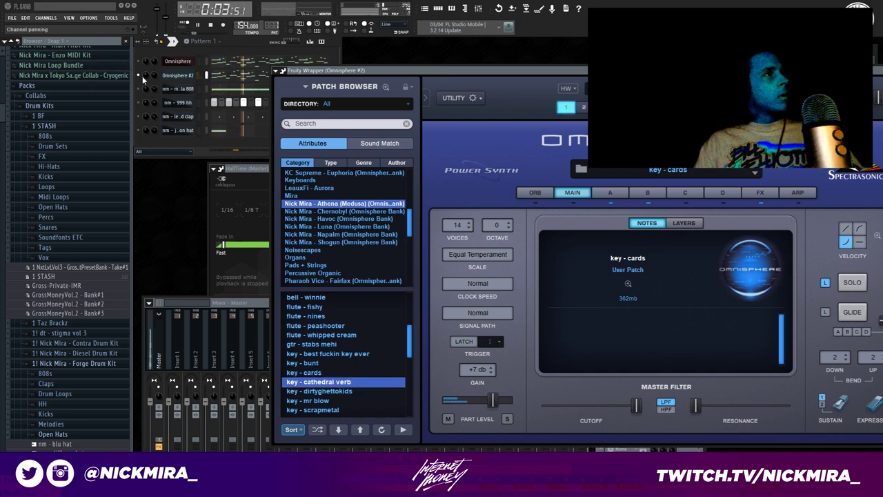
{"action": "left_click", "coordinate": [190, 76]}
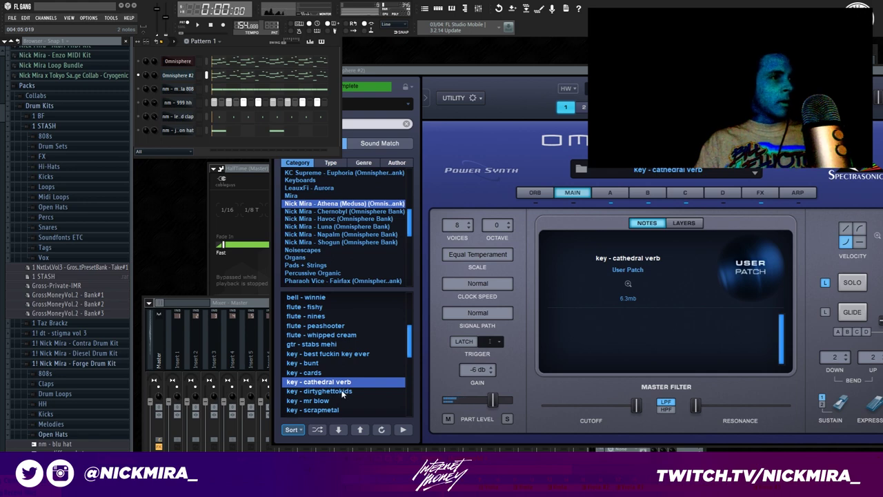
Load the synth - reverb accent patch in Omnisphere #2 and clear that channel's old notes
{"action": "left_click_drag", "start_coordinate": [409, 349], "coordinate": [405, 409]}
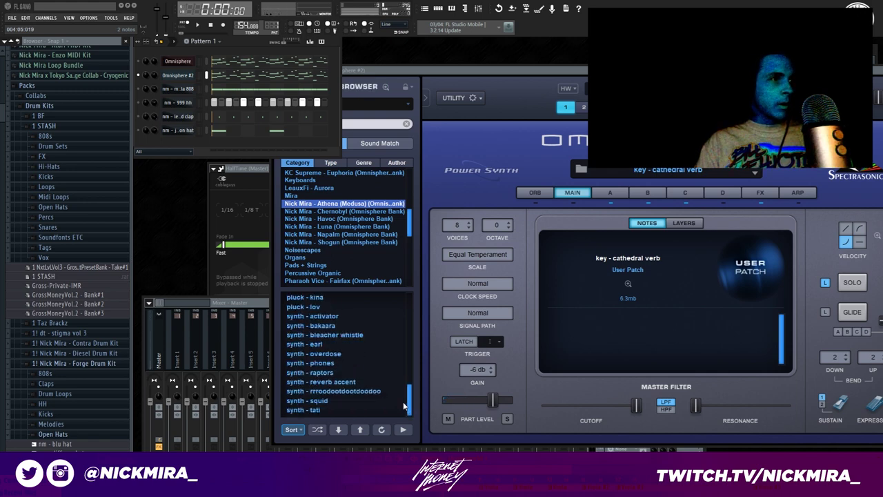
{"action": "left_click", "coordinate": [321, 382]}
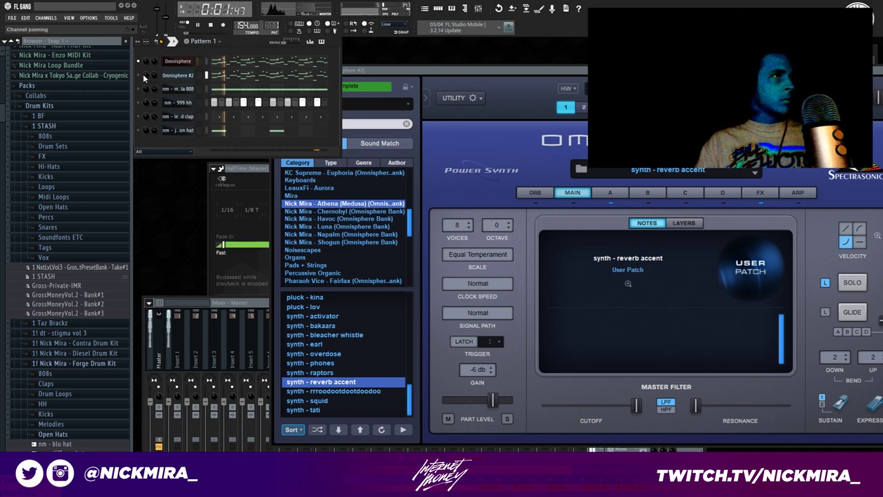
{"action": "key", "text": "space"}
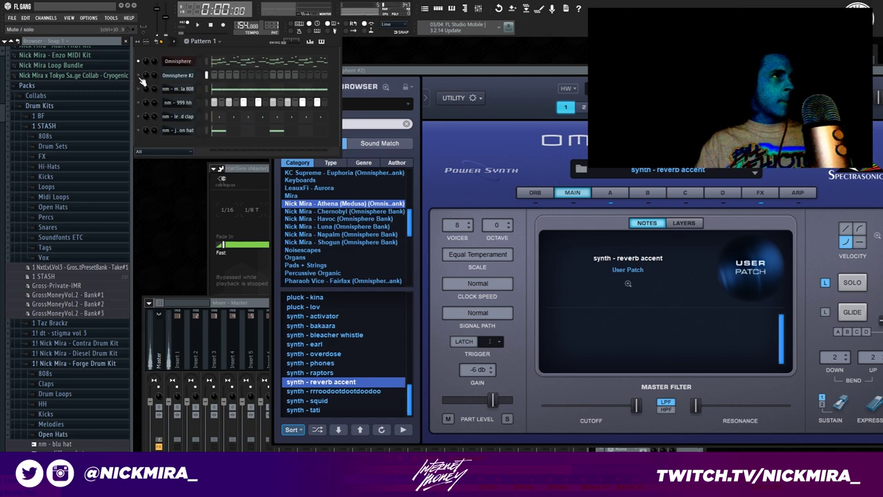
Open the Omnisphere #2 piano roll and place a D6 note in the middle of bar 1 and a B5 note in bar 2
{"action": "right_click", "coordinate": [195, 75]}
{"action": "left_click", "coordinate": [219, 76]}
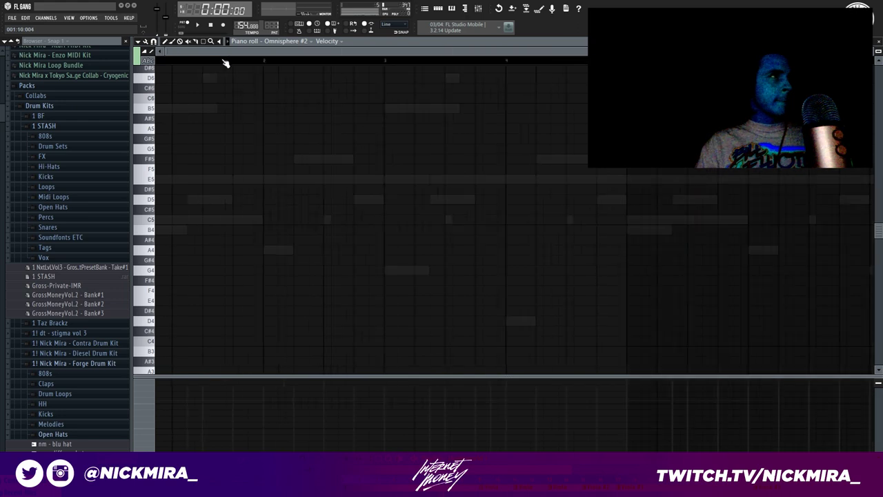
{"action": "key", "text": "space"}
{"action": "left_click", "coordinate": [189, 77]}
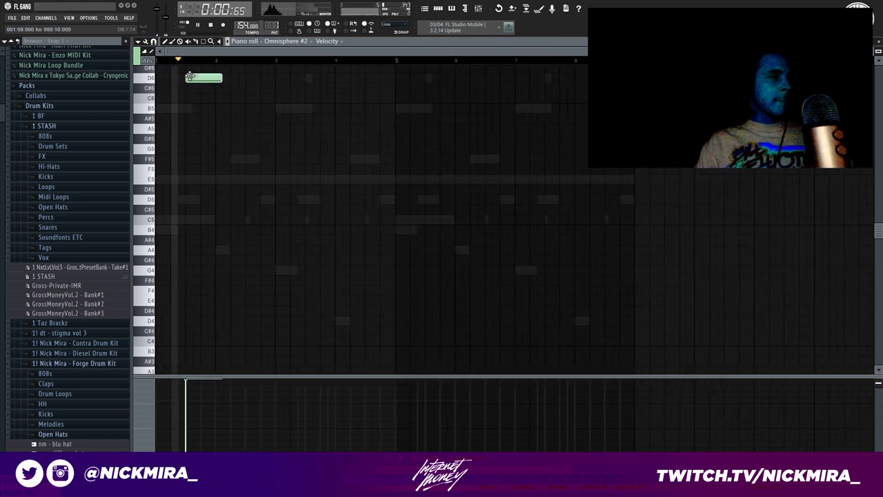
{"action": "left_click", "coordinate": [247, 107]}
{"action": "scroll", "coordinate": [339, 112], "scroll_direction": "up", "scroll_amount": 3}
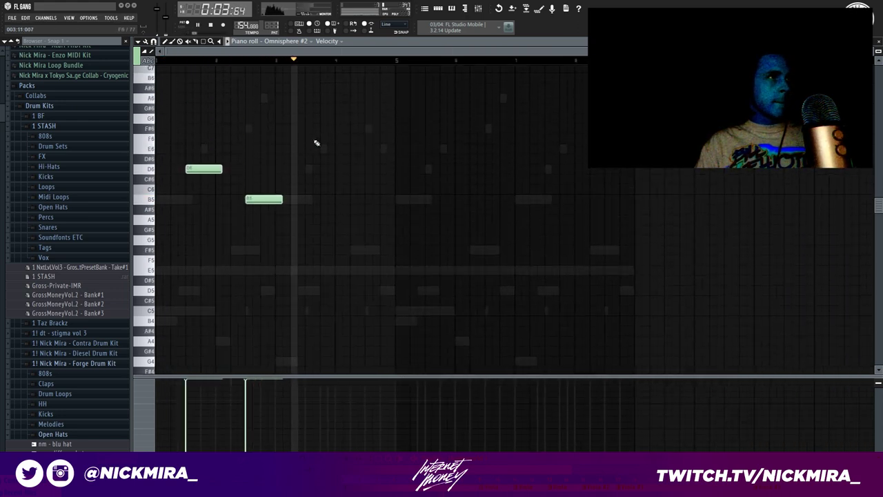
Add an F#6 note in bar 3 and an A6 note in bar 4, trimming the last one to end with the bar
{"action": "left_click", "coordinate": [308, 129]}
{"action": "key", "text": "space"}
{"action": "left_click", "coordinate": [347, 129]}
{"action": "right_click", "coordinate": [352, 130]}
{"action": "scroll", "coordinate": [356, 132], "scroll_direction": "up", "scroll_amount": 2}
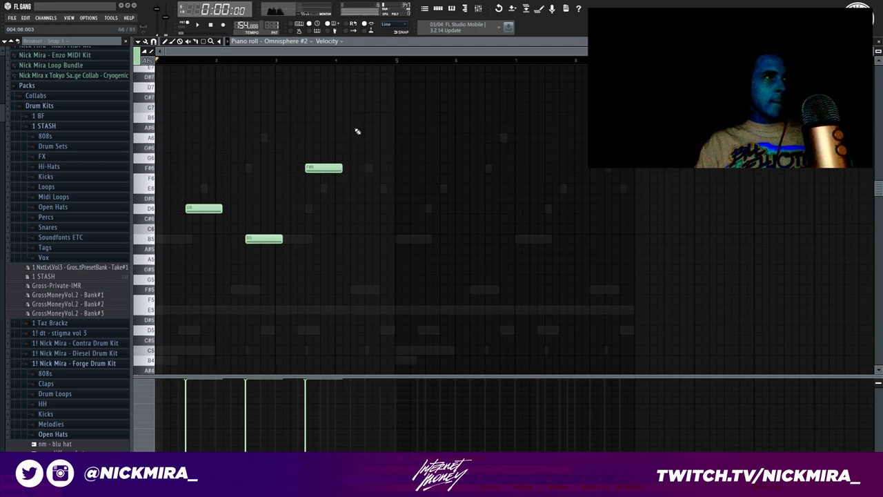
{"action": "key", "text": "space"}
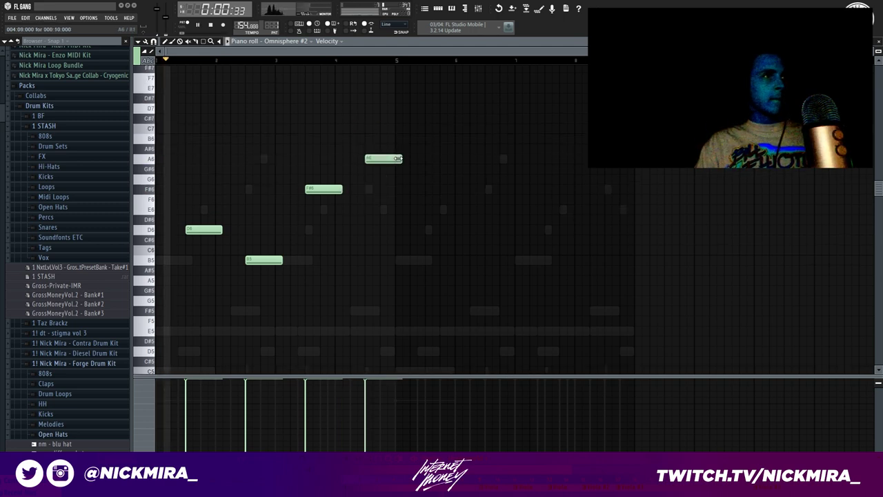
{"action": "left_click_drag", "start_coordinate": [401, 159], "coordinate": [395, 159]}
Raise the four-note phrase one octave and repeat it in bars 5 to 8 at an octave lower
{"action": "key", "text": "ctrl+Up"}
{"action": "key", "text": "ctrl+a"}
{"action": "key", "text": "ctrl+b"}
{"action": "left_click_drag", "start_coordinate": [623, 181], "coordinate": [449, 309]}
{"action": "key", "text": "ctrl+Down"}
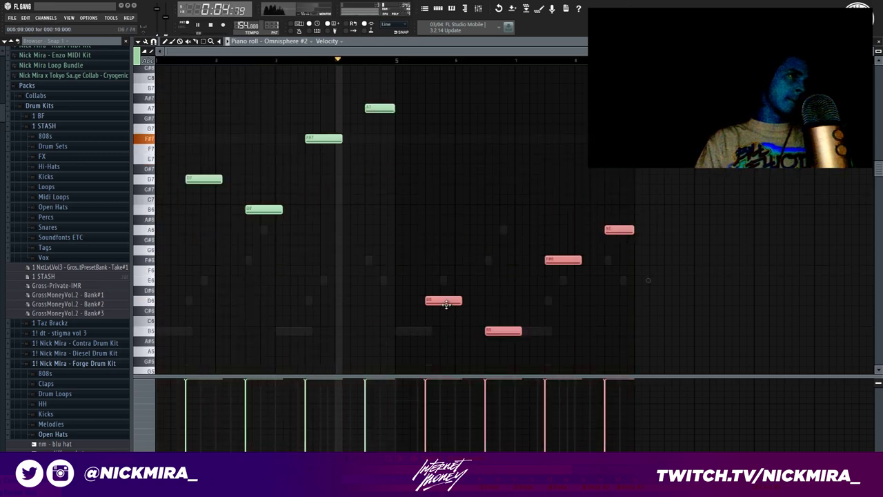
Try out the synth - rrroodootdootdoodoo patch on Omnisphere #2 with its current notes
{"action": "key", "text": "F6"}
{"action": "left_click", "coordinate": [155, 75]}
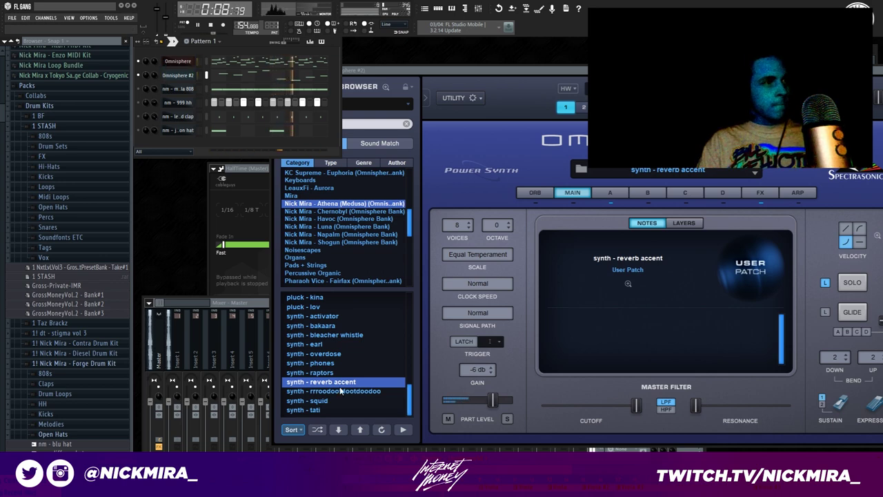
{"action": "key", "text": "Down"}
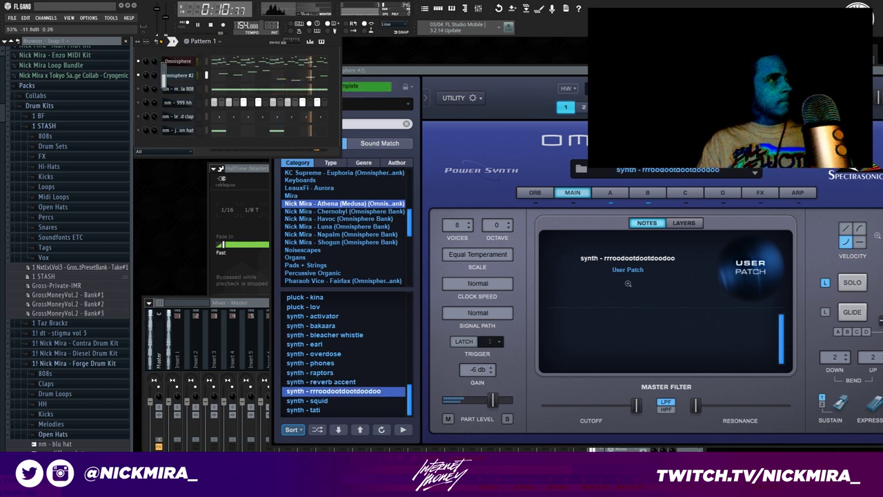
{"action": "left_click", "coordinate": [224, 76]}
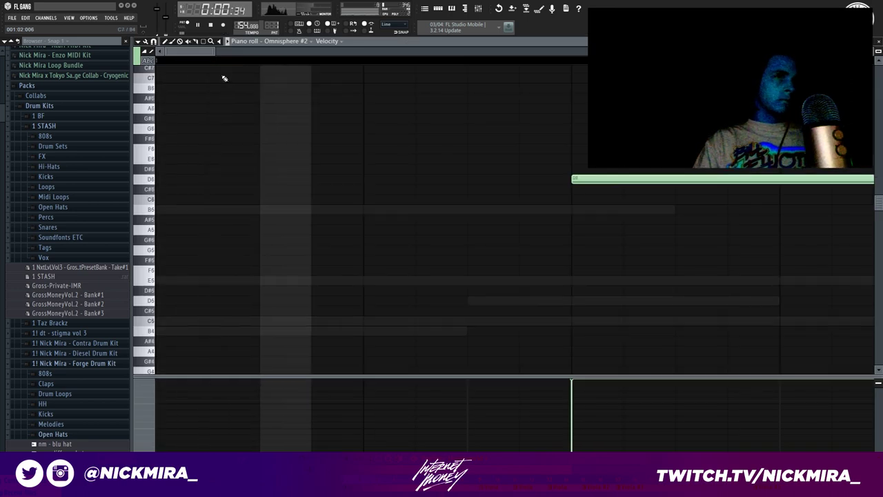
{"action": "key", "text": "F7"}
{"action": "key", "text": "space"}
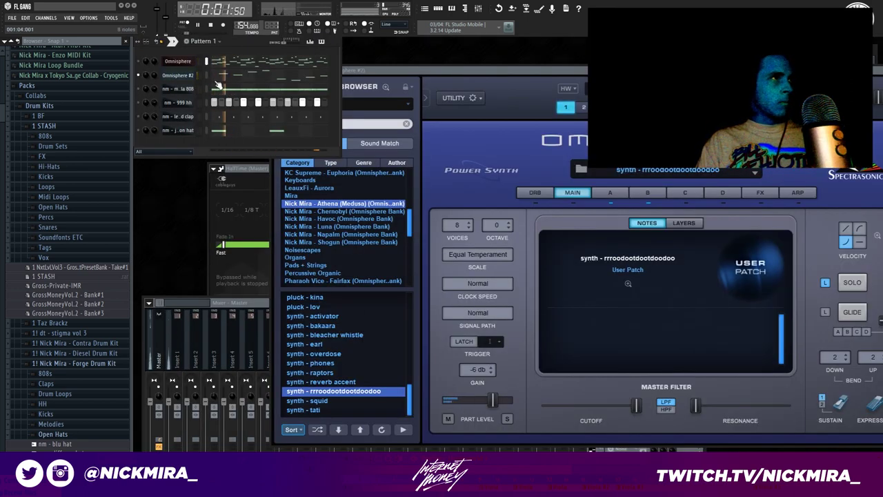
Copy the Omnisphere melody into Omnisphere #2 and load the synth - phones patch after auditioning synth - raptors
{"action": "left_click", "coordinate": [339, 381]}
{"action": "left_click", "coordinate": [336, 372]}
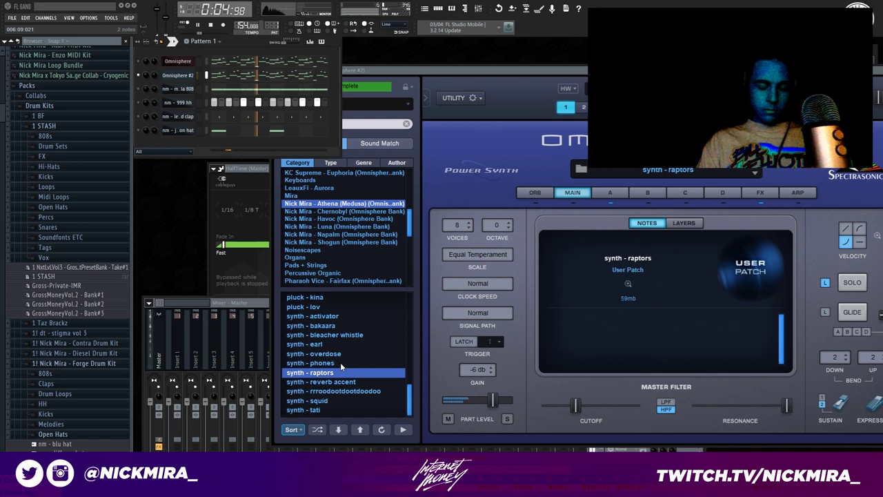
{"action": "left_click", "coordinate": [340, 362]}
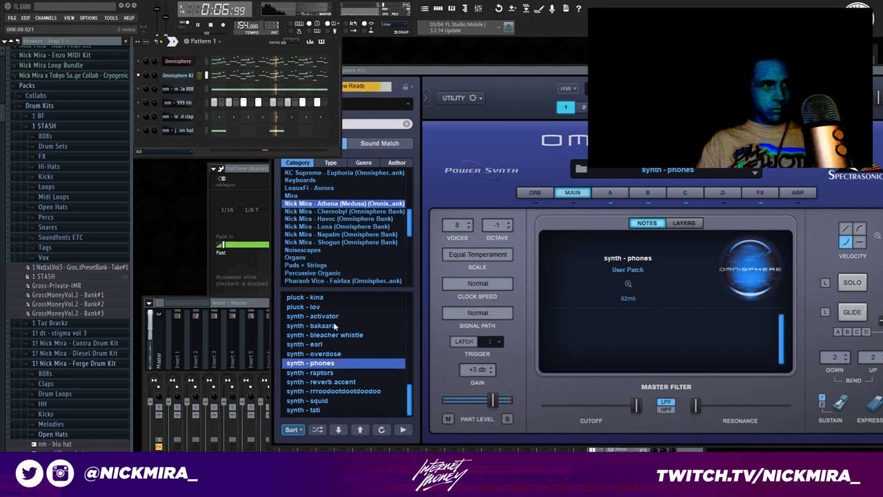
{"action": "left_click", "coordinate": [235, 78]}
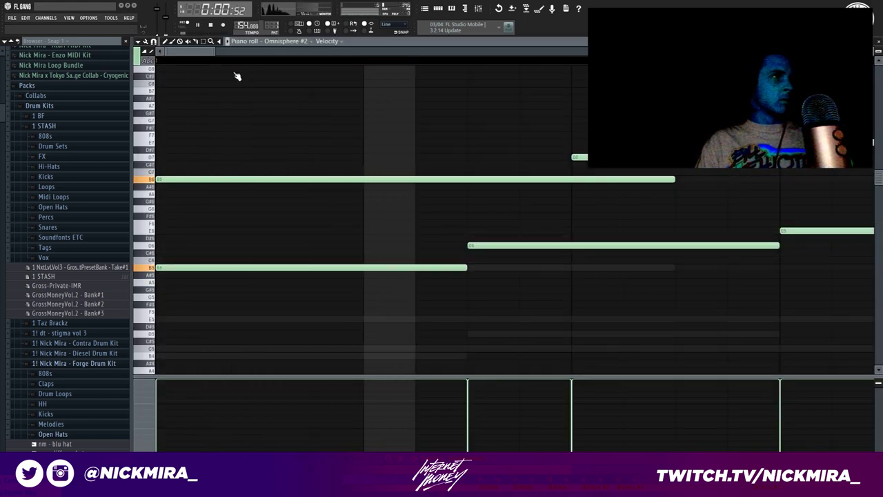
{"action": "key", "text": "F7"}
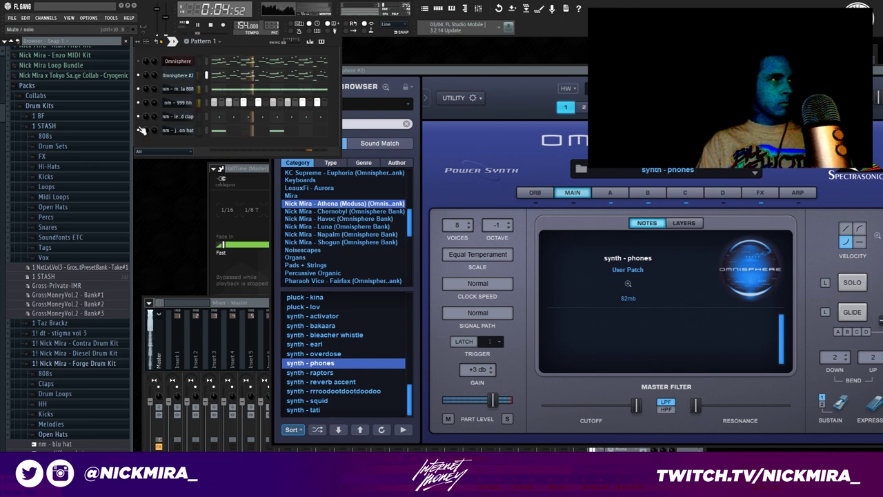
Copy the lowest notes of the Omnisphere #2 melody and paste them as the nm - mandela 808 channel's bass line
{"action": "left_click", "coordinate": [221, 74]}
{"action": "key", "text": "space"}
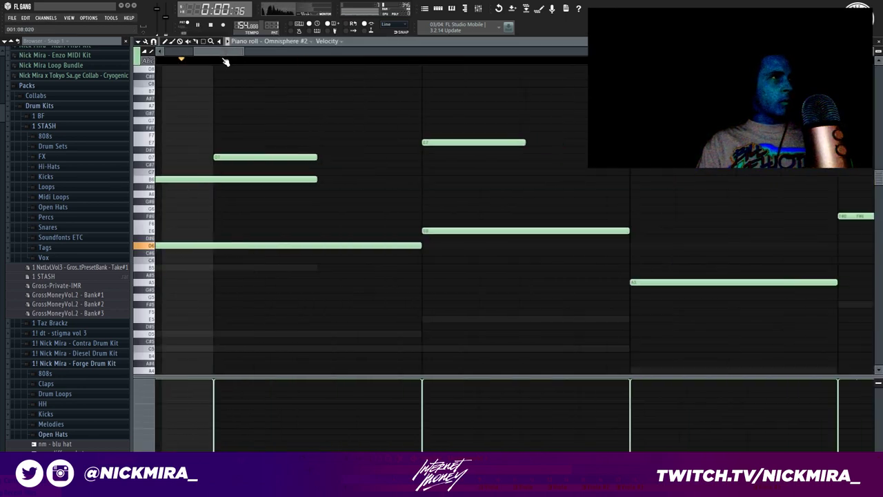
{"action": "left_click_drag", "start_coordinate": [168, 266], "coordinate": [487, 360]}
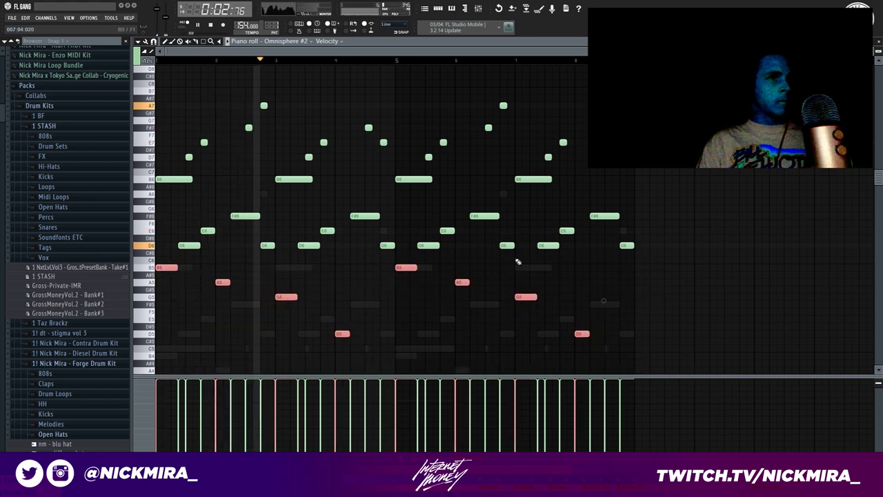
{"action": "key", "text": "F7"}
{"action": "right_click", "coordinate": [194, 89]}
{"action": "left_click", "coordinate": [214, 90]}
{"action": "key", "text": "ctrl+v"}
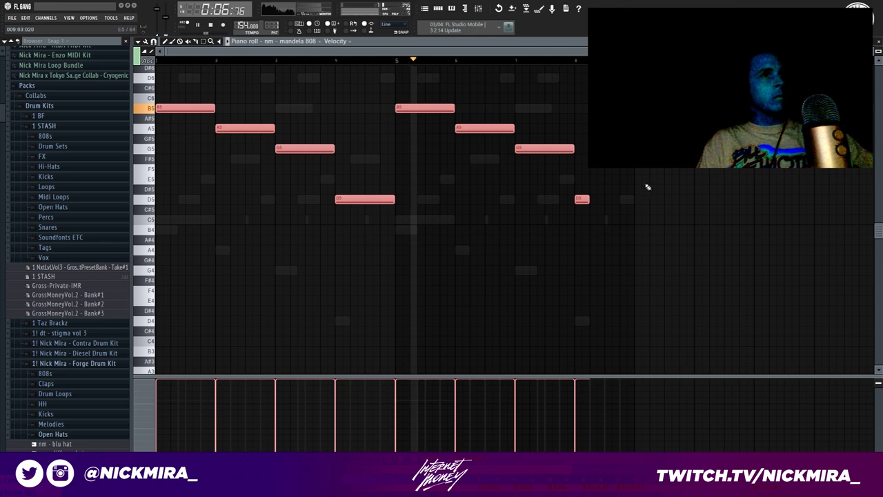
Extend the 808's final D5 note to the end of bar 8 and lower both B5 notes by one octave
{"action": "key", "text": "ctrl+d"}
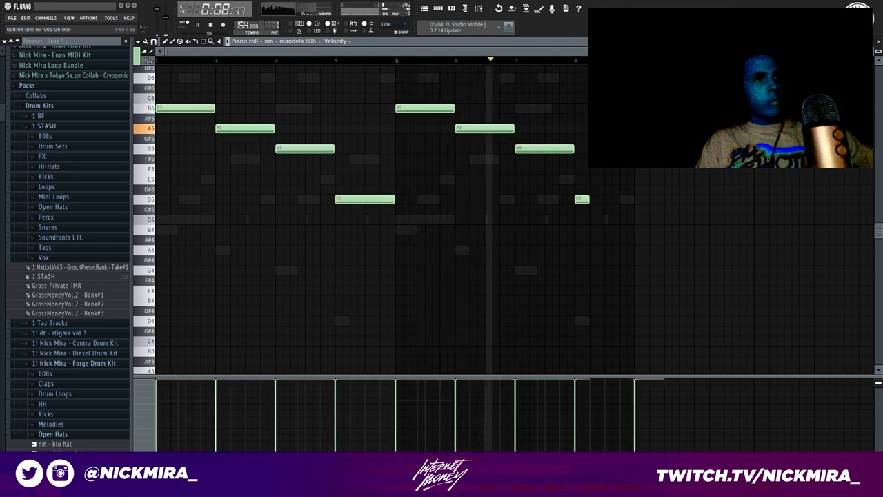
{"action": "left_click_drag", "start_coordinate": [589, 200], "coordinate": [634, 200]}
{"action": "left_click_drag", "start_coordinate": [199, 91], "coordinate": [427, 113]}
{"action": "key", "text": "ctrl+Down"}
{"action": "key", "text": "ctrl+d"}
Delay the starts of the 808's A5 notes in bars 2 and 6 and D5 notes in bars 4 and 8
{"action": "left_click_drag", "start_coordinate": [217, 168], "coordinate": [231, 168]}
{"action": "left_click_drag", "start_coordinate": [359, 236], "coordinate": [351, 242]}
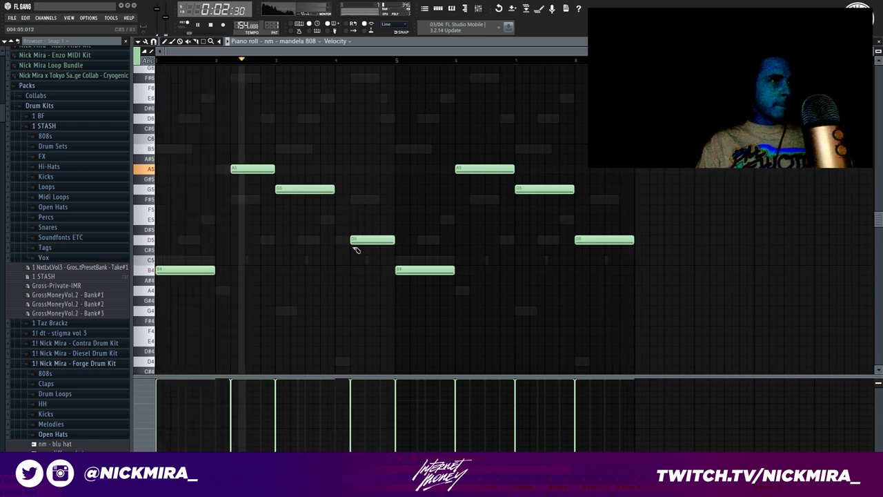
{"action": "left_click_drag", "start_coordinate": [472, 177], "coordinate": [476, 173]}
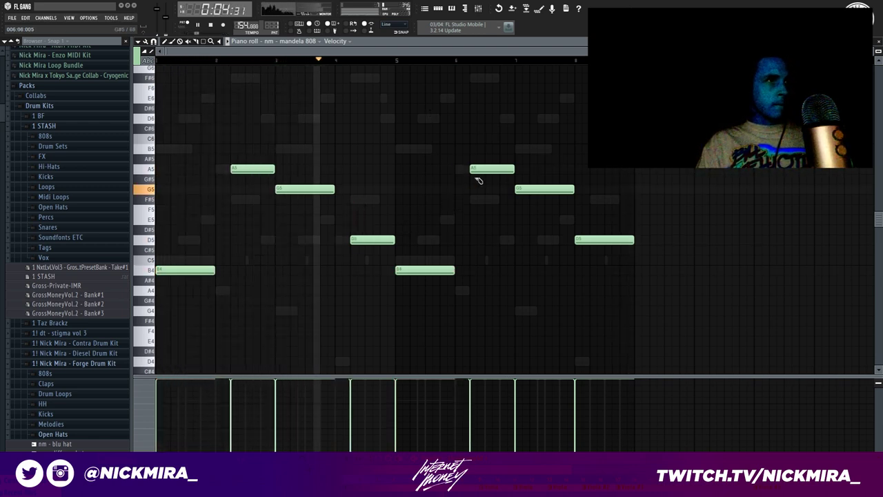
{"action": "left_click_drag", "start_coordinate": [578, 238], "coordinate": [592, 241]}
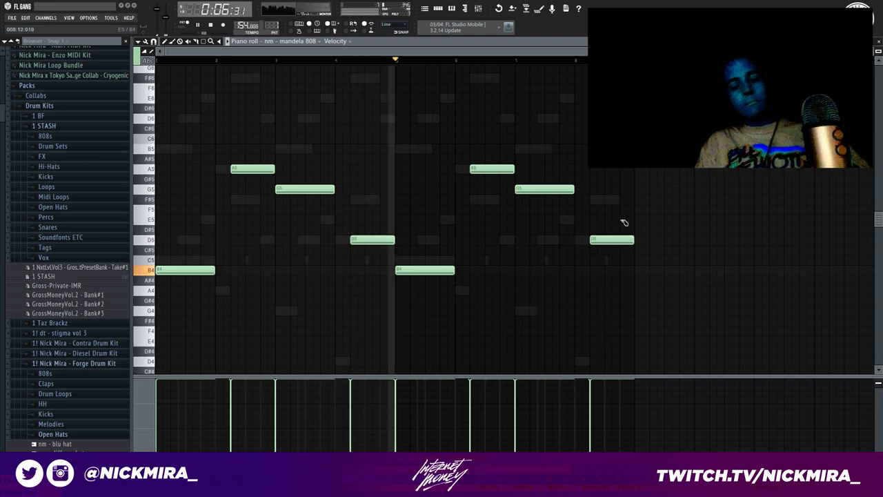
Load the dt - hh3 MIDI loop from the Sidepce LifeLine kit onto the nm - 999 hh channel
{"action": "key", "text": "F7"}
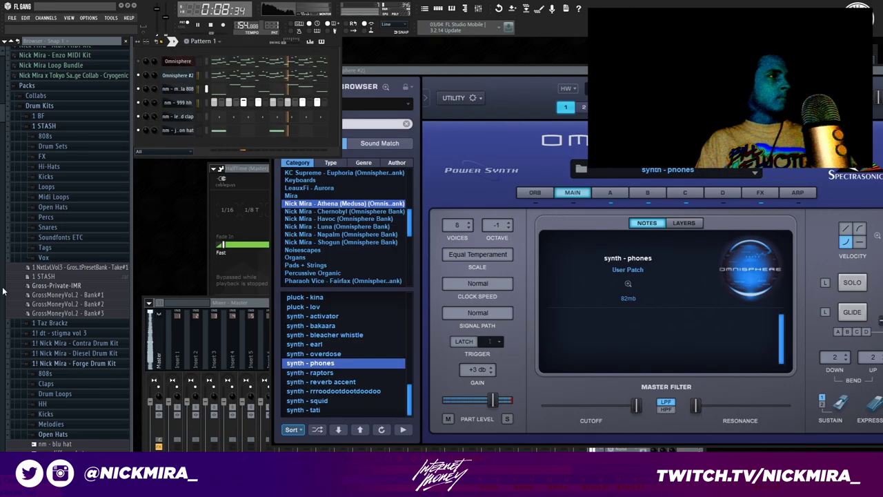
{"action": "scroll", "coordinate": [67, 207], "scroll_direction": "down", "scroll_amount": 15}
{"action": "left_click", "coordinate": [68, 207]}
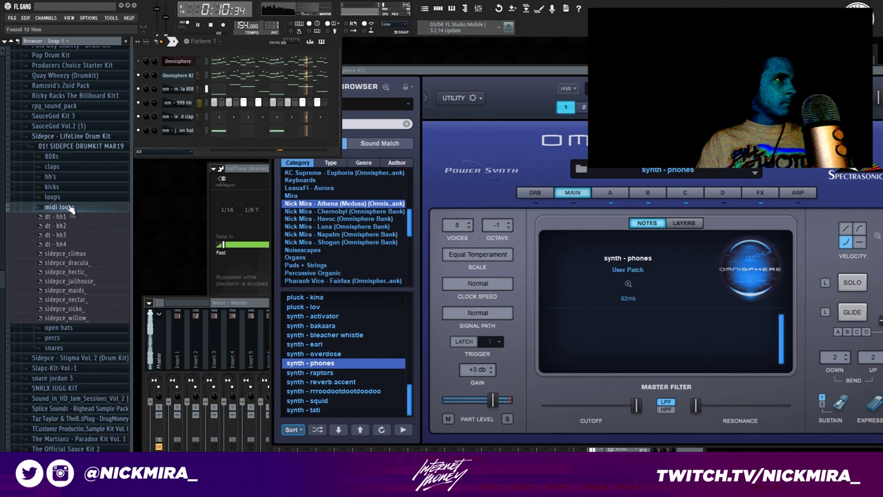
{"action": "left_click_drag", "start_coordinate": [66, 235], "coordinate": [186, 102]}
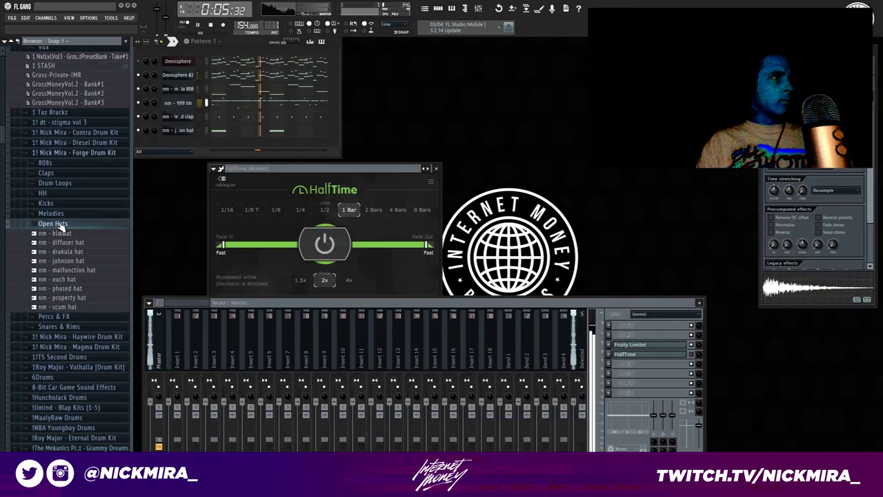
Audition hats from the Forge Drum Kit's HH folder on the hi-hat channel and settle on nm - falls hh
{"action": "left_click", "coordinate": [53, 223]}
{"action": "left_click", "coordinate": [43, 193]}
{"action": "left_click", "coordinate": [59, 248]}
{"action": "left_click_drag", "start_coordinate": [79, 265], "coordinate": [156, 105]}
{"action": "left_click_drag", "start_coordinate": [66, 258], "coordinate": [165, 107]}
{"action": "left_click_drag", "start_coordinate": [82, 242], "coordinate": [187, 107]}
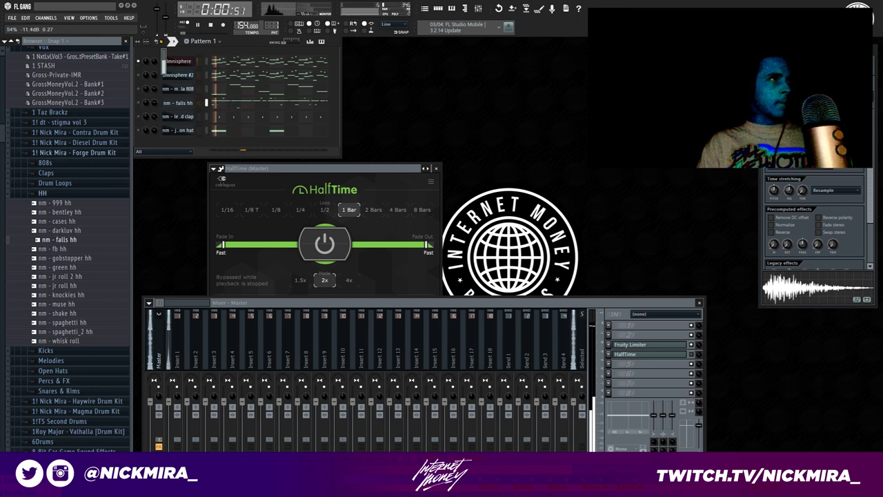
Load the bell - winnie patch in the first Omnisphere channel
{"action": "left_click", "coordinate": [178, 61]}
{"action": "key", "text": "space"}
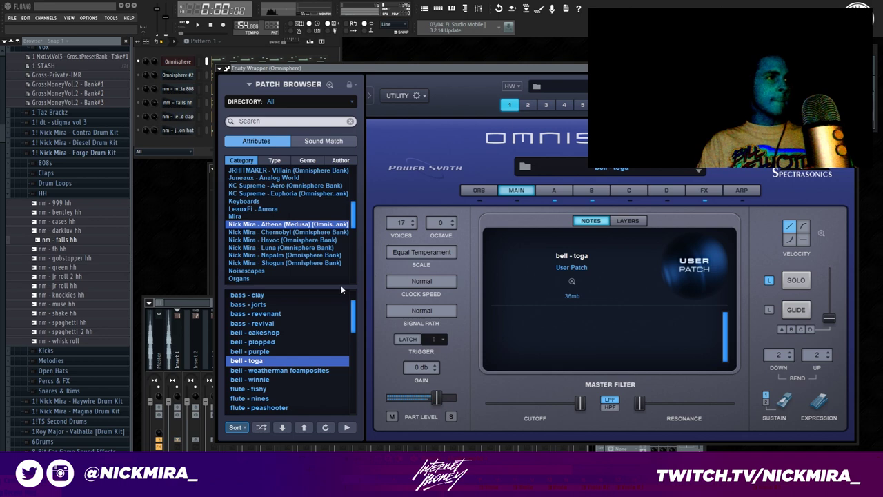
{"action": "left_click", "coordinate": [270, 379]}
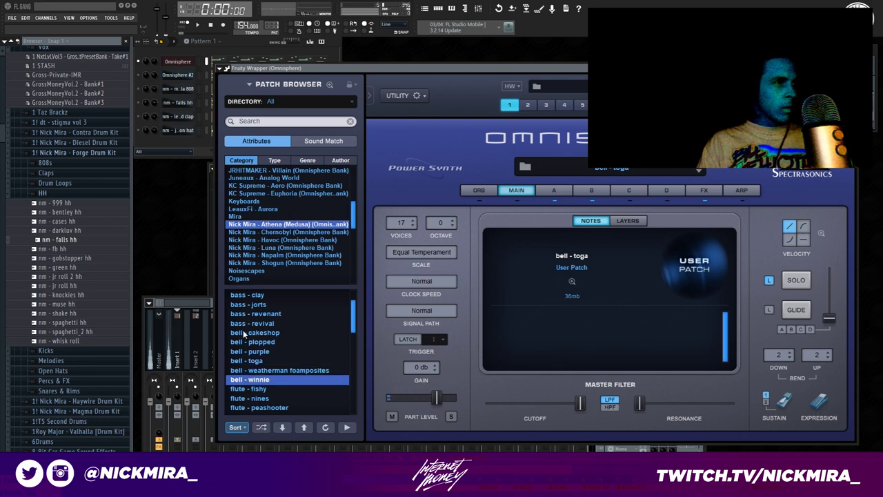
{"action": "left_click", "coordinate": [168, 149]}
{"action": "key", "text": "space"}
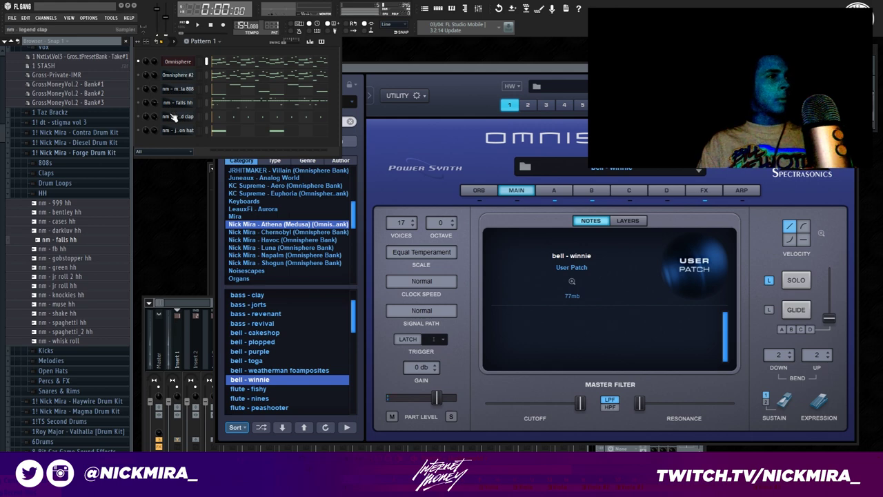
Clear the first Omnisphere channel's notes from Pattern 1
{"action": "right_click", "coordinate": [196, 61]}
{"action": "left_click", "coordinate": [205, 145]}
{"action": "left_click", "coordinate": [170, 148]}
{"action": "right_click", "coordinate": [172, 148]}
{"action": "key", "text": "Escape"}
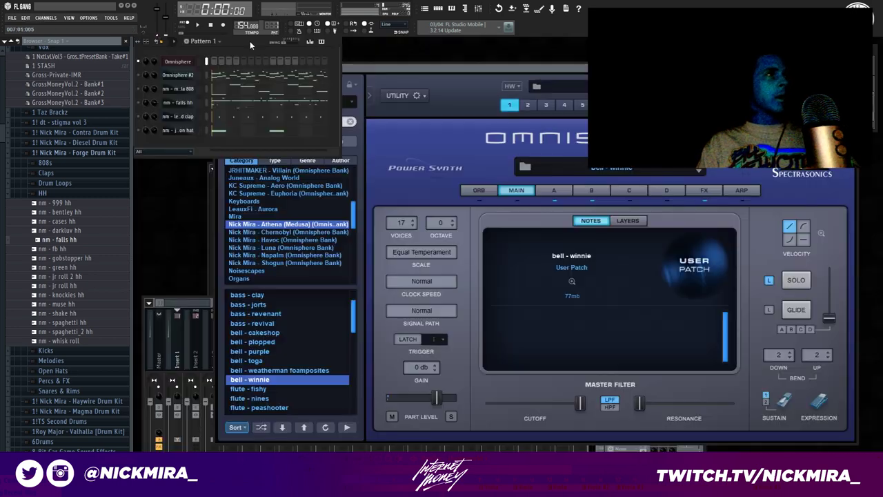
Create a new empty pattern and keep its default name
{"action": "left_click", "coordinate": [213, 43]}
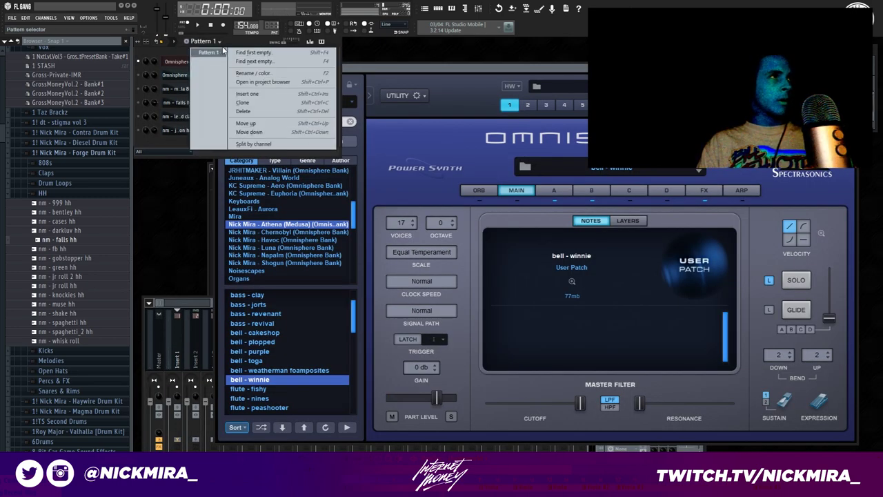
{"action": "left_click", "coordinate": [193, 44]}
{"action": "left_click", "coordinate": [187, 43]}
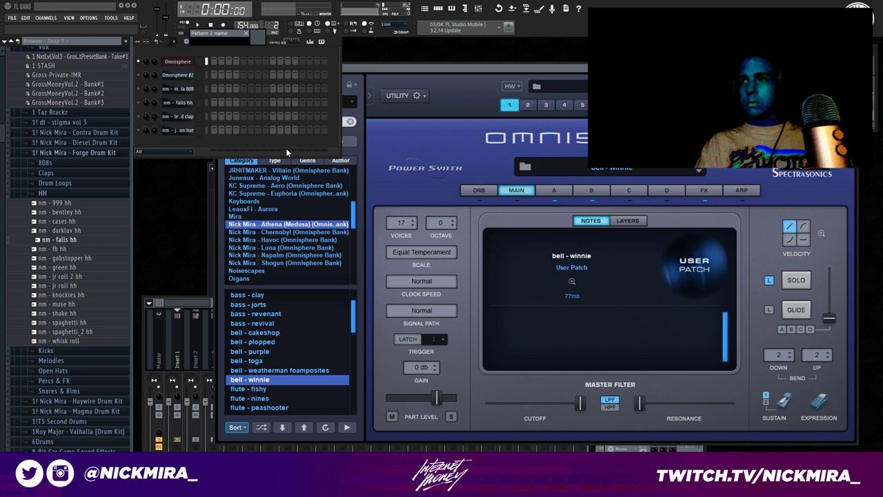
{"action": "key", "text": "Return"}
Start an Omnisphere melody in the piano roll with half-bar notes D5, F5 and E5 at steps 1, 3 and 5
{"action": "right_click", "coordinate": [197, 78]}
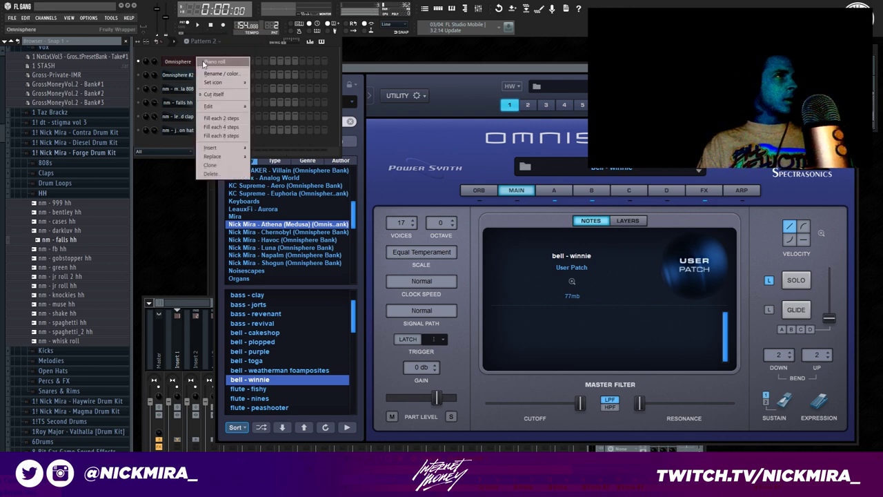
{"action": "left_click", "coordinate": [203, 63]}
{"action": "left_click", "coordinate": [166, 199]}
{"action": "left_click", "coordinate": [176, 169]}
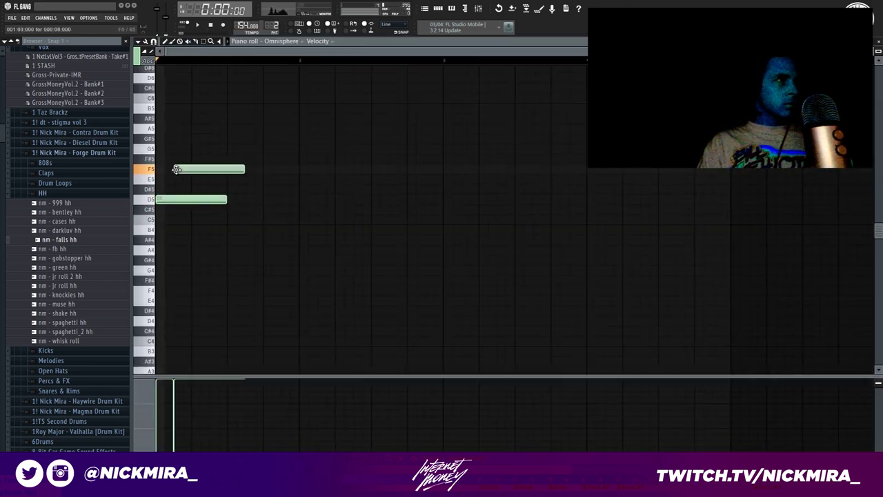
{"action": "left_click_drag", "start_coordinate": [187, 181], "coordinate": [210, 180]}
{"action": "key", "text": "space"}
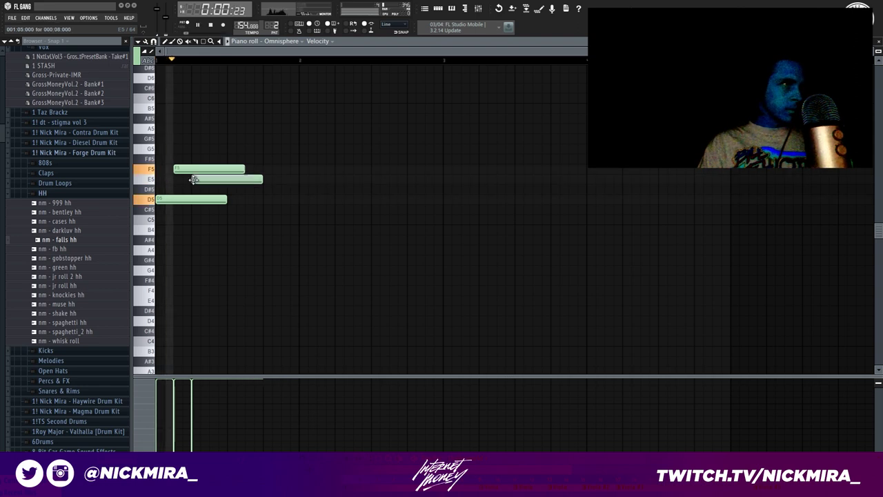
Continue bar 1 of the melody with D5 at step 11, F5 at step 13 and A5 at step 15
{"action": "left_click", "coordinate": [234, 199]}
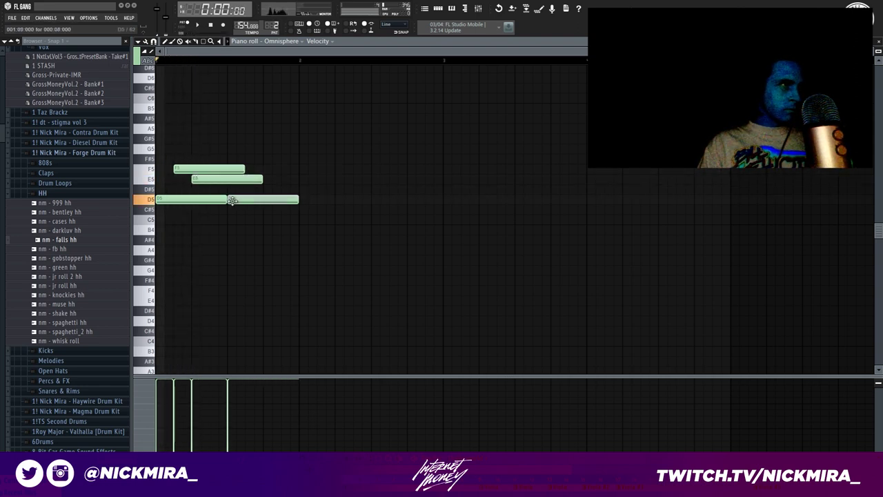
{"action": "right_click", "coordinate": [253, 201]}
{"action": "left_click", "coordinate": [253, 200]}
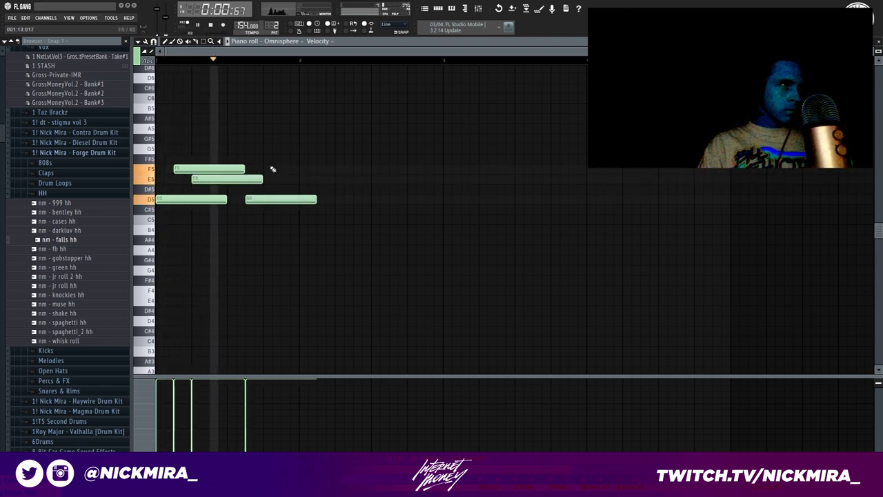
{"action": "left_click", "coordinate": [268, 169]}
{"action": "key", "text": "space"}
{"action": "left_click", "coordinate": [291, 121]}
{"action": "right_click", "coordinate": [291, 121]}
{"action": "left_click", "coordinate": [285, 128]}
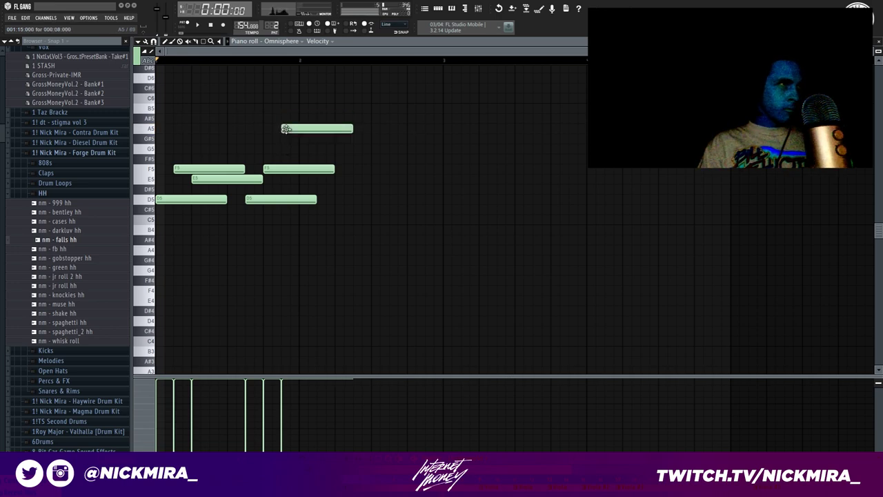
Trim the last F5 and A5 notes so they end together with the second D5 note
{"action": "key", "text": "space"}
{"action": "left_click_drag", "start_coordinate": [318, 61], "coordinate": [327, 222]}
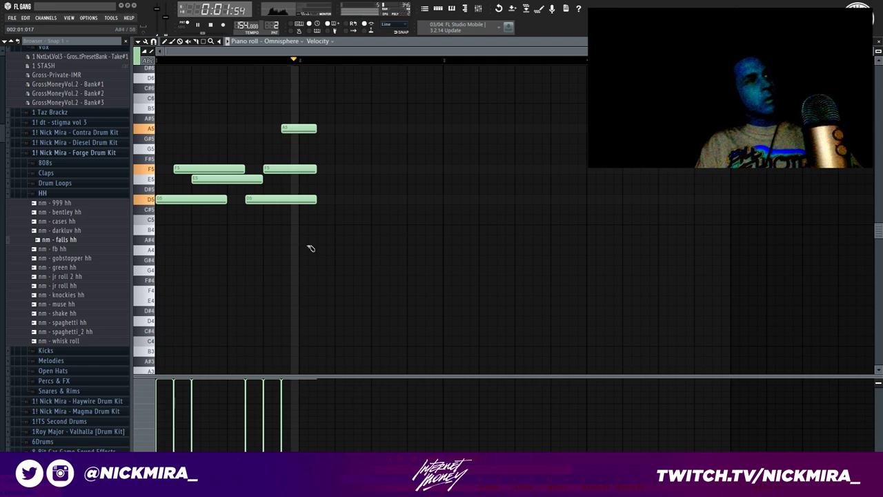
{"action": "key", "text": "space"}
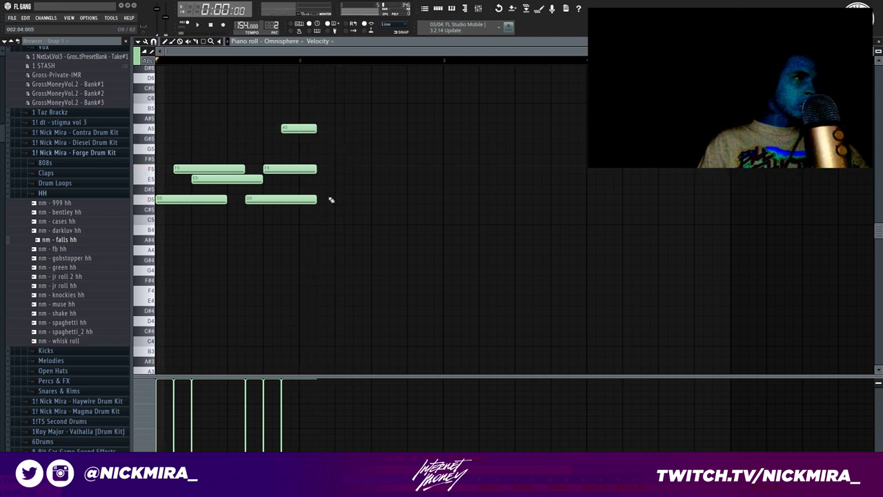
Try a C#5 note at step 3 of bar 2 and remove it after listening
{"action": "left_click", "coordinate": [332, 206]}
{"action": "key", "text": "space"}
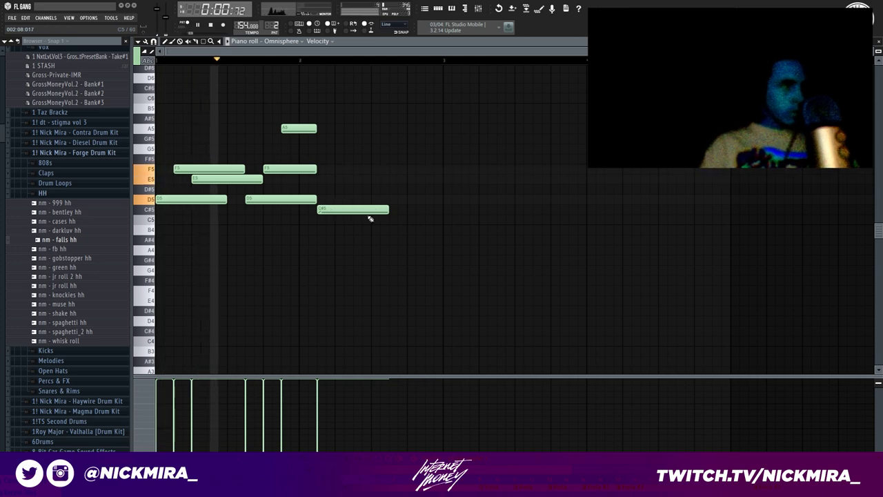
{"action": "right_click", "coordinate": [340, 210]}
{"action": "key", "text": "space"}
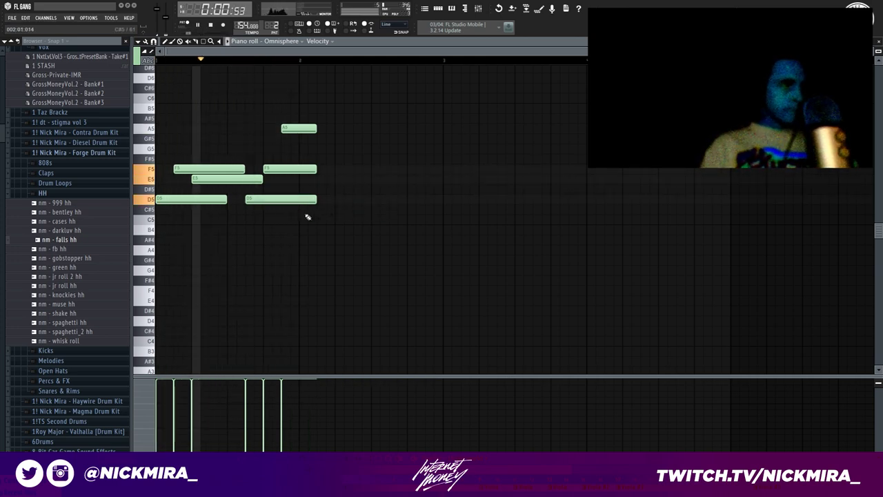
Add a two-step C#5 note at step 1 of bar 2 and trim the preceding D5 to end at the bar line
{"action": "left_click", "coordinate": [307, 210]}
{"action": "key", "text": "space"}
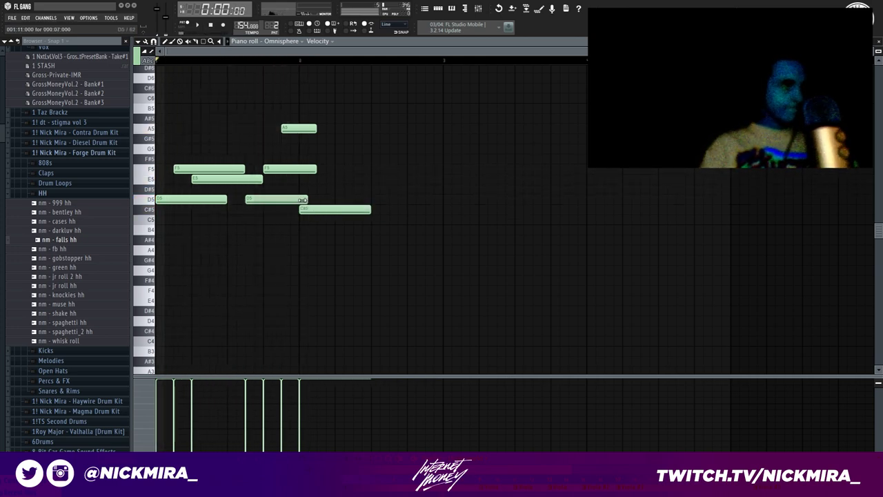
{"action": "left_click", "coordinate": [337, 211]}
{"action": "key", "text": "space"}
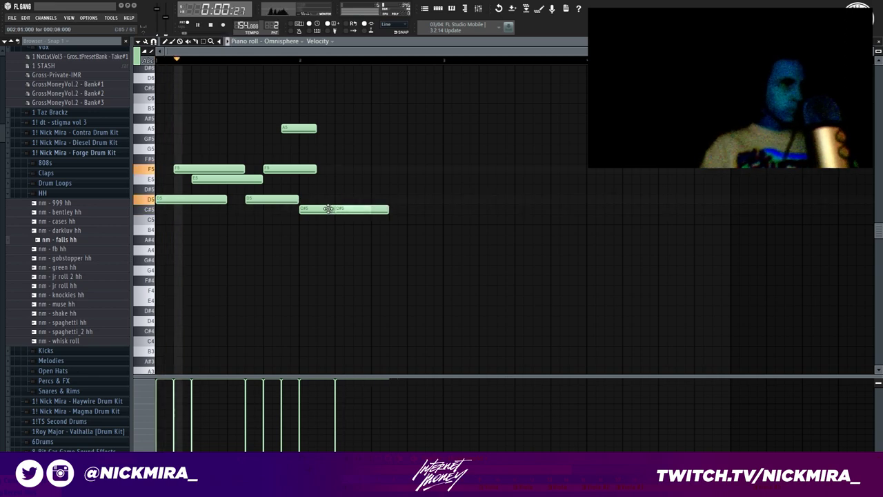
{"action": "left_click_drag", "start_coordinate": [307, 209], "coordinate": [317, 209]}
{"action": "key", "text": "space"}
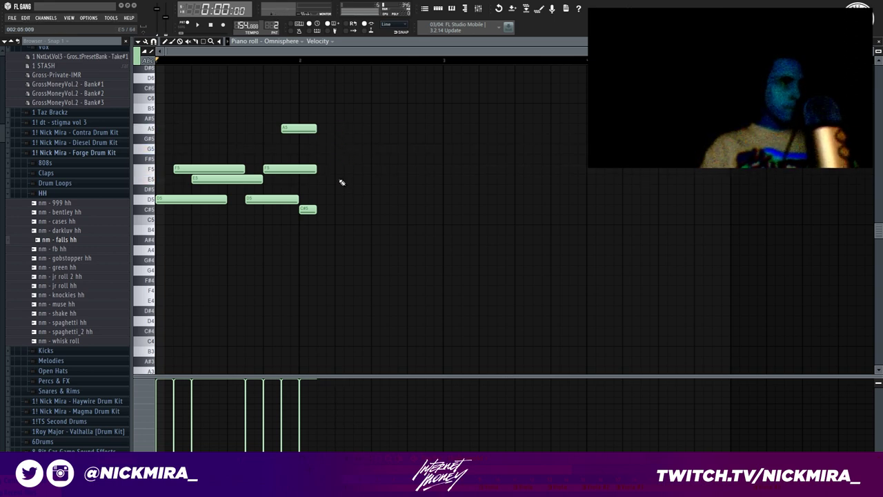
Add E5, G5, C#5, G5 and E5 at steps 3, 5, 9, 11 and 13 of bar 2 and apply legato to the melody
{"action": "key", "text": "space"}
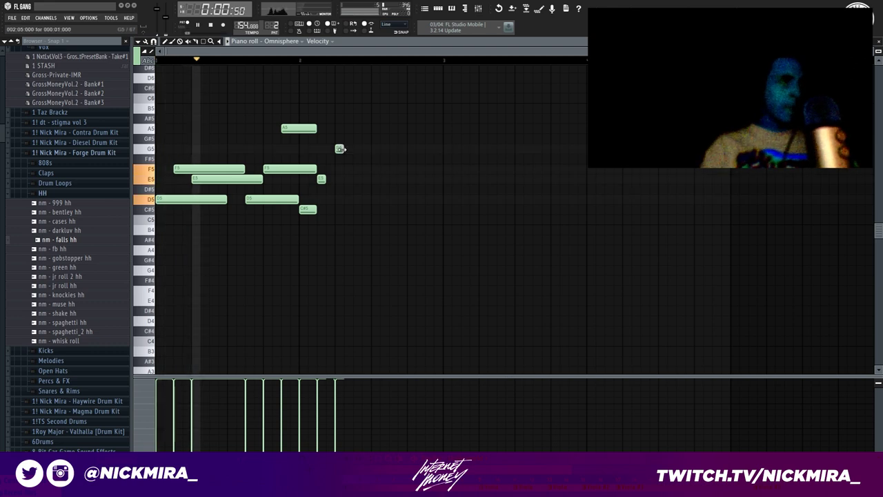
{"action": "left_click", "coordinate": [340, 149]}
{"action": "key", "text": "space"}
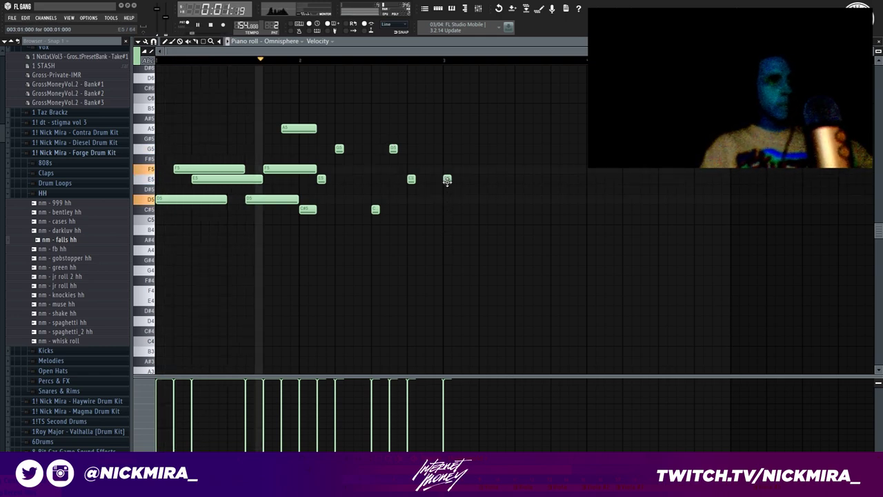
{"action": "key", "text": "ctrl+l"}
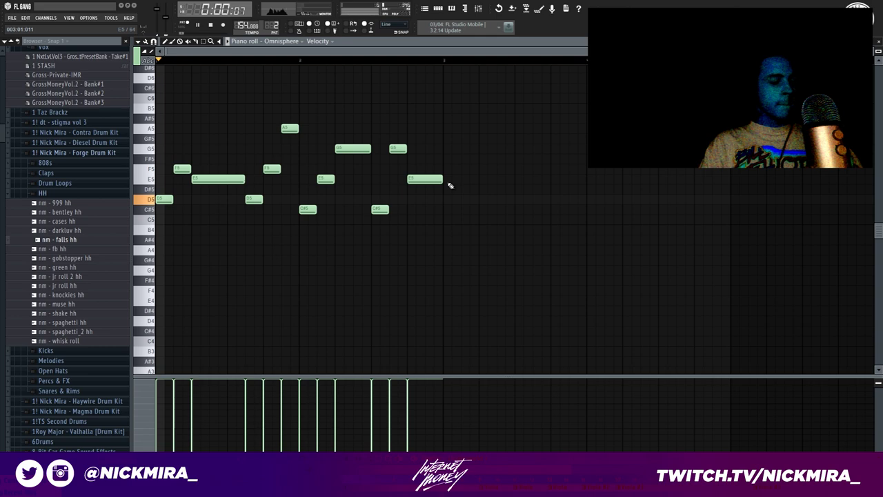
Shift the last C#5, G5 and E5 notes two steps later and reapply legato using a temporary end note at bar 3
{"action": "left_click_drag", "start_coordinate": [443, 134], "coordinate": [389, 233]}
{"action": "key", "text": "shift+Right"}
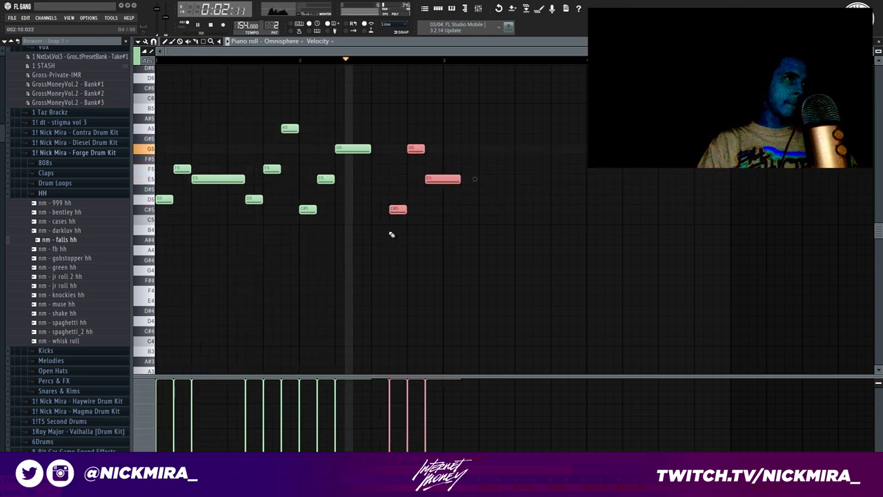
{"action": "left_click", "coordinate": [451, 169]}
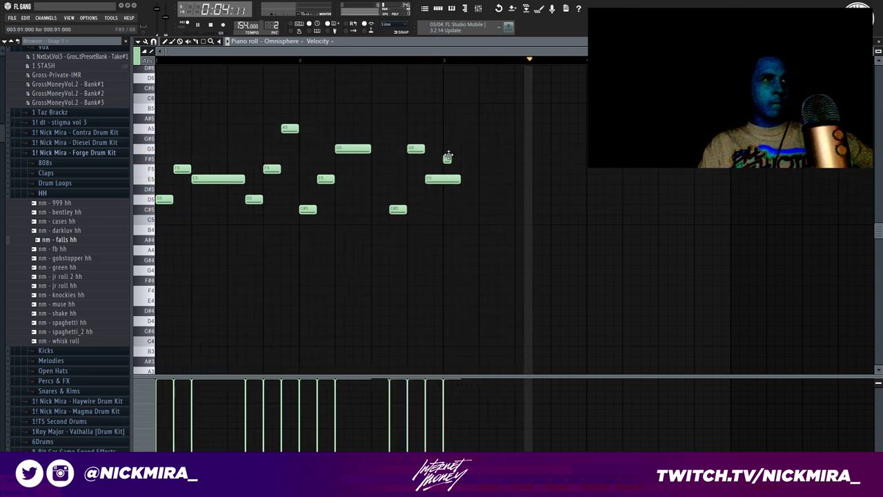
{"action": "left_click", "coordinate": [448, 158]}
{"action": "key", "text": "ctrl+l"}
{"action": "right_click", "coordinate": [448, 159]}
Raise the two-bar melody by an octave and duplicate it into bars 3 and 4
{"action": "key", "text": "ctrl+Up"}
{"action": "key", "text": "ctrl+b"}
{"action": "key", "text": "ctrl+d"}
Lower the two D6 notes in bar 3 to A#5
{"action": "left_click_drag", "start_coordinate": [447, 243], "coordinate": [536, 278]}
{"action": "key", "text": "shift+Down"}
{"action": "key", "text": "shift+Down"}
{"action": "key", "text": "shift+Down"}
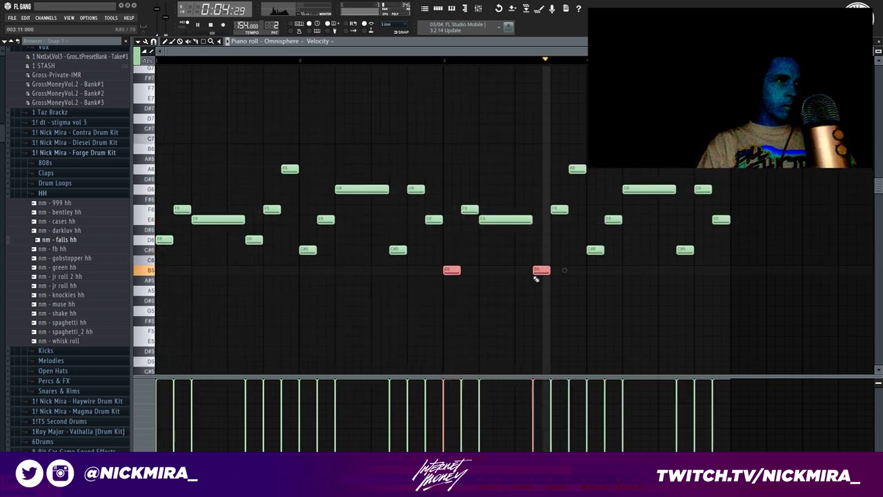
{"action": "key", "text": "shift+Down"}
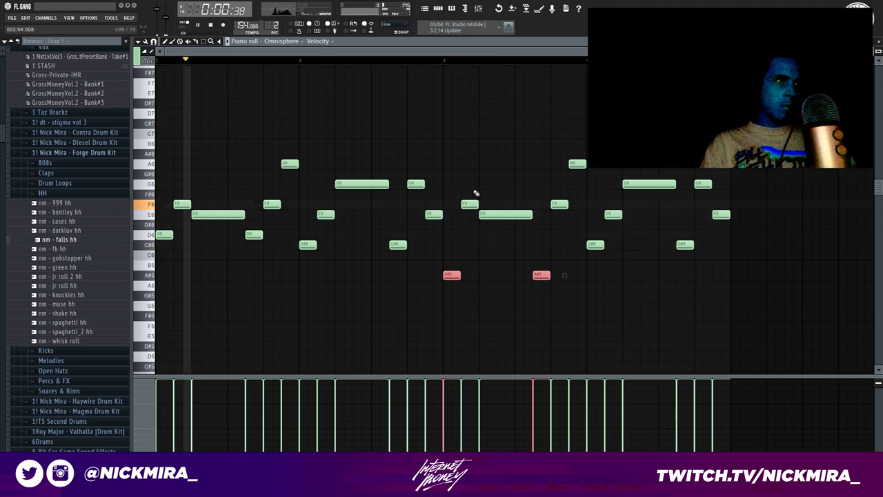
Lower the two C#6 notes in bar 4 to A5
{"action": "left_click_drag", "start_coordinate": [576, 238], "coordinate": [683, 275]}
{"action": "key", "text": "shift+Down"}
{"action": "key", "text": "shift+Down"}
{"action": "key", "text": "shift+Down"}
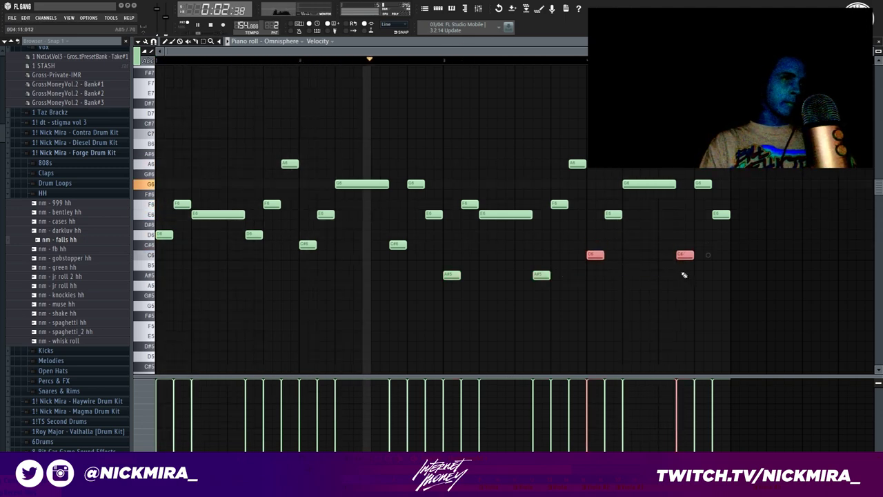
{"action": "key", "text": "shift+Down"}
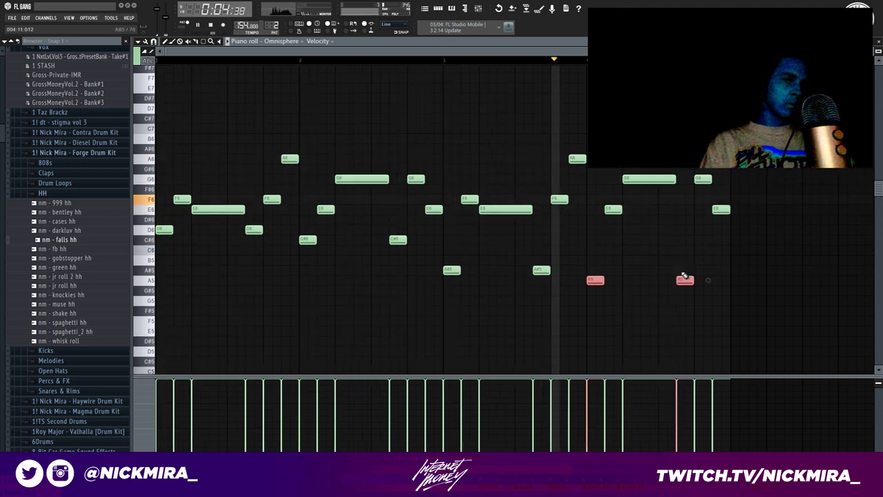
Duplicate the whole four-bar melody into bars 5 to 8
{"action": "key", "text": "ctrl+d"}
{"action": "key", "text": "ctrl+a"}
{"action": "scroll", "coordinate": [292, 109], "scroll_direction": "down", "scroll_amount": 4}
{"action": "key", "text": "ctrl+b"}
{"action": "key", "text": "ctrl+d"}
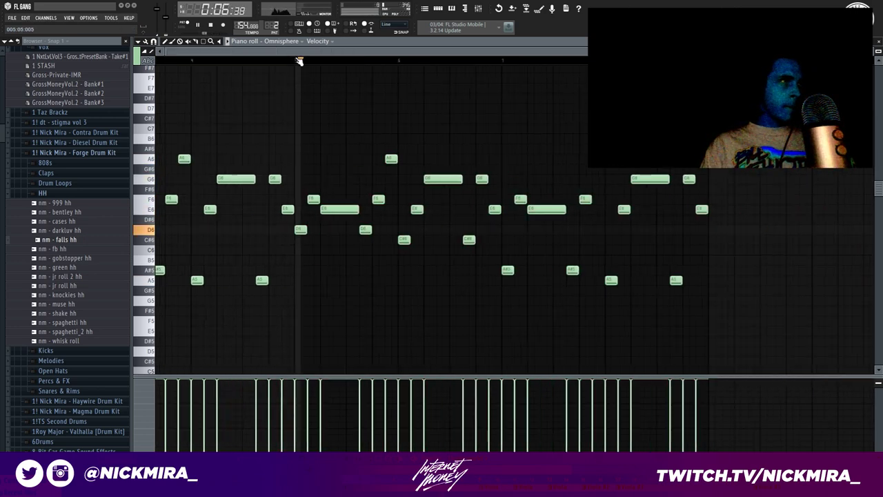
{"action": "key", "text": "space"}
Add a countermelody with notes every four steps over bars 1–4: D7-E7-F7-G7, A7-G7-F7-E7, A7-G7-F7-C8, A7-G7-F7-E7, ending with C7
{"action": "scroll", "coordinate": [165, 103], "scroll_direction": "up", "scroll_amount": 3}
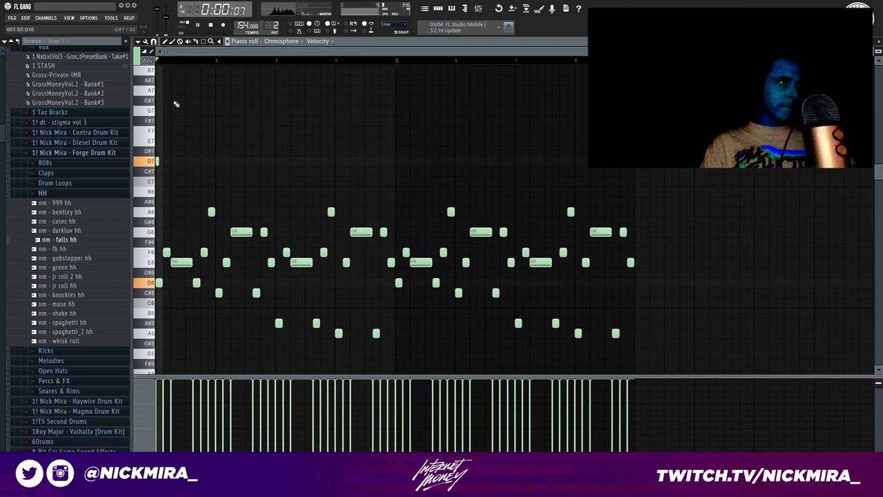
{"action": "left_click", "coordinate": [172, 148]}
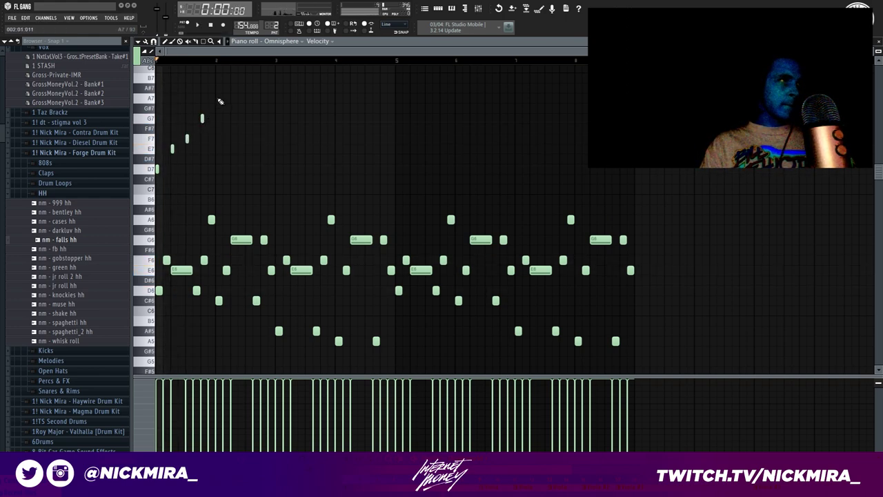
{"action": "left_click_drag", "start_coordinate": [219, 99], "coordinate": [223, 99]}
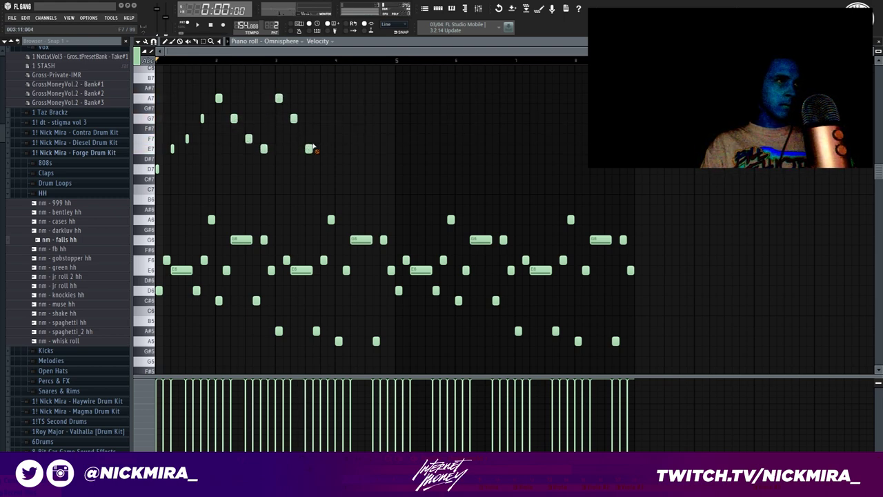
{"action": "left_click_drag", "start_coordinate": [326, 69], "coordinate": [325, 67]}
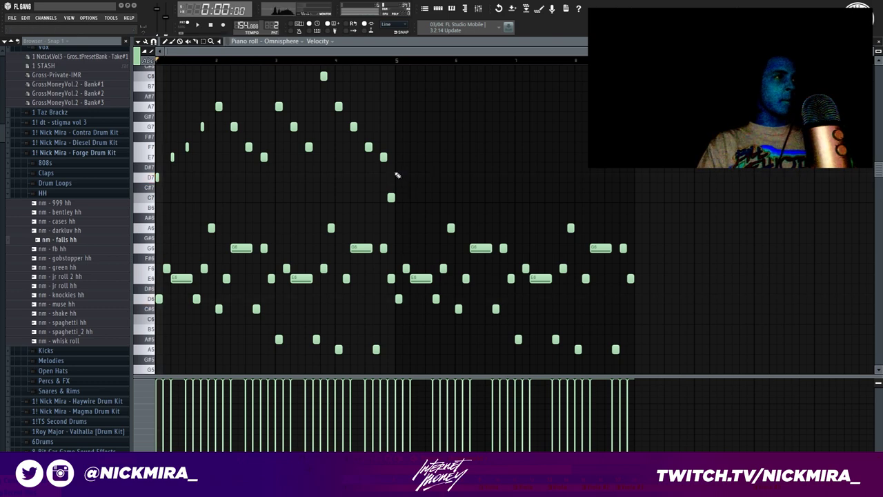
Replace bars 5–8 with a copy of bars 1–4 including the countermelody, and transpose the whole pattern down an octave
{"action": "scroll", "coordinate": [396, 174], "scroll_direction": "down", "scroll_amount": 1}
{"action": "key", "text": "space"}
{"action": "left_click_drag", "start_coordinate": [405, 196], "coordinate": [693, 360]}
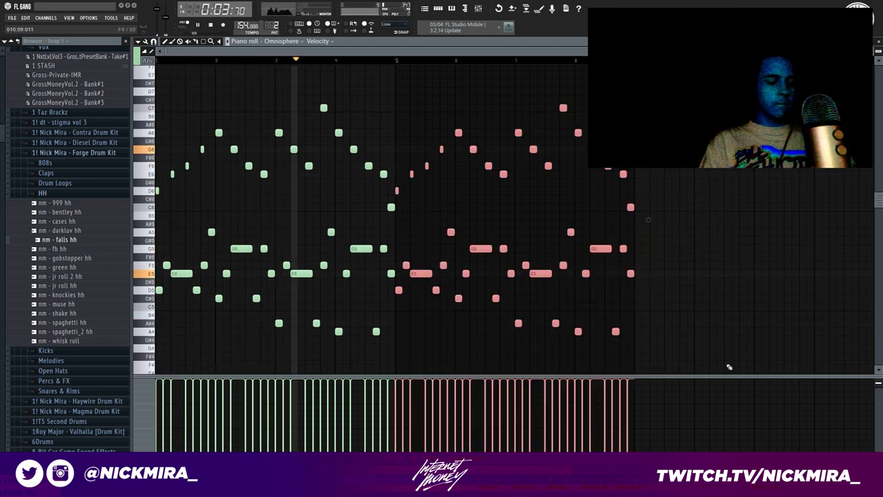
Copy the Omnisphere notes into the Omnisphere #2 channel and check them in its piano roll
{"action": "key", "text": "F7"}
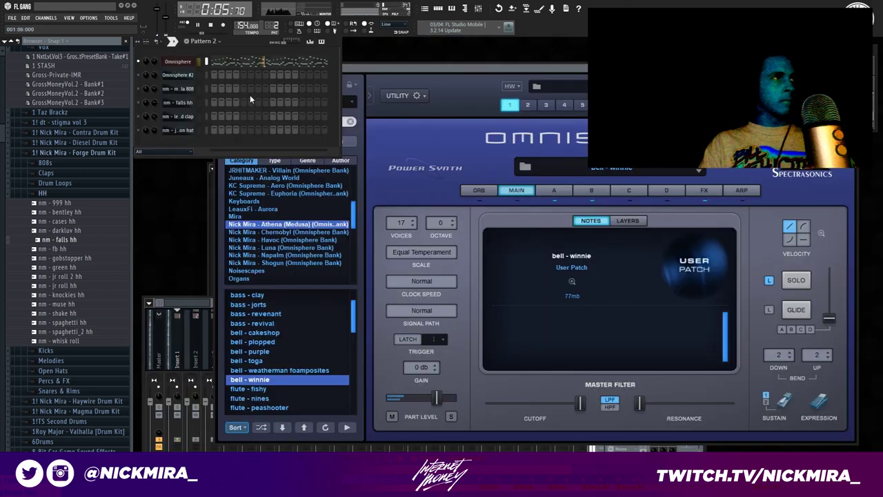
{"action": "left_click", "coordinate": [209, 70]}
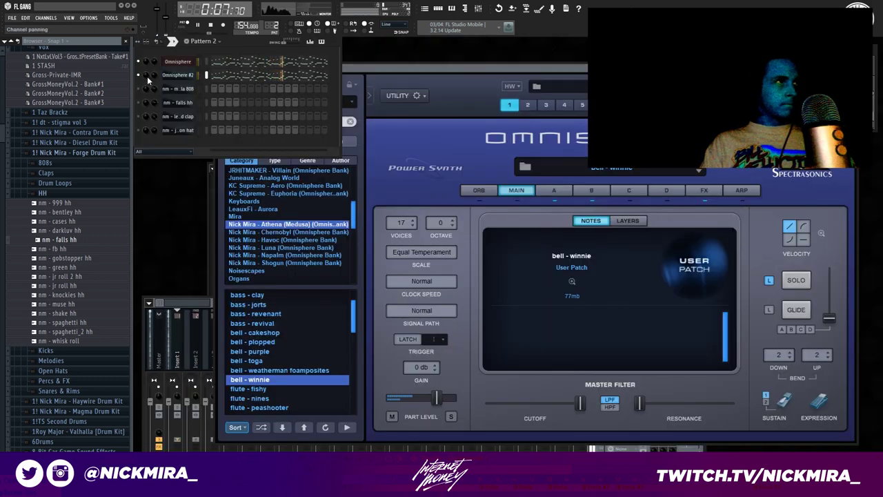
{"action": "left_click", "coordinate": [227, 73]}
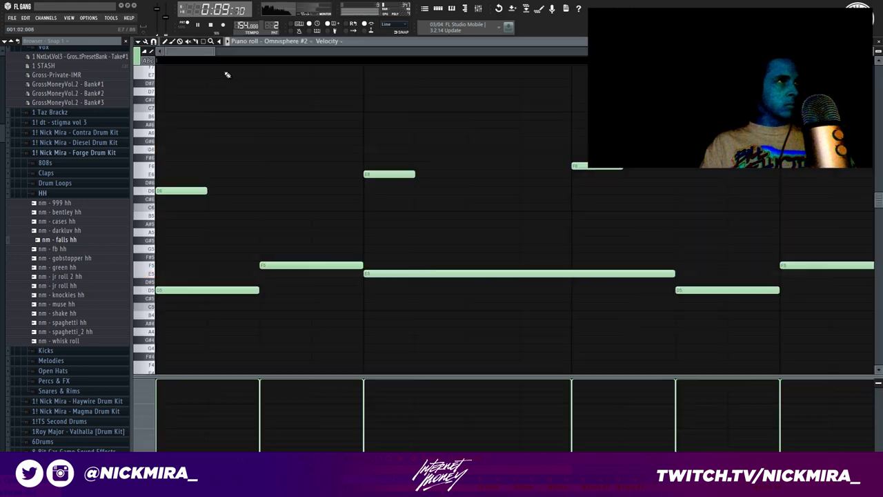
{"action": "key", "text": "F7"}
Load the synth - bleacher whistle patch in Omnisphere #2
{"action": "left_click", "coordinate": [186, 75]}
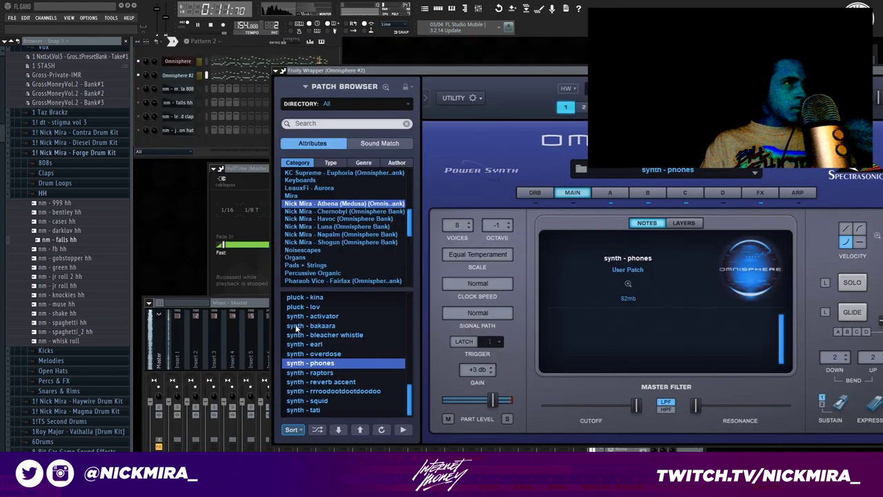
{"action": "left_click", "coordinate": [319, 336]}
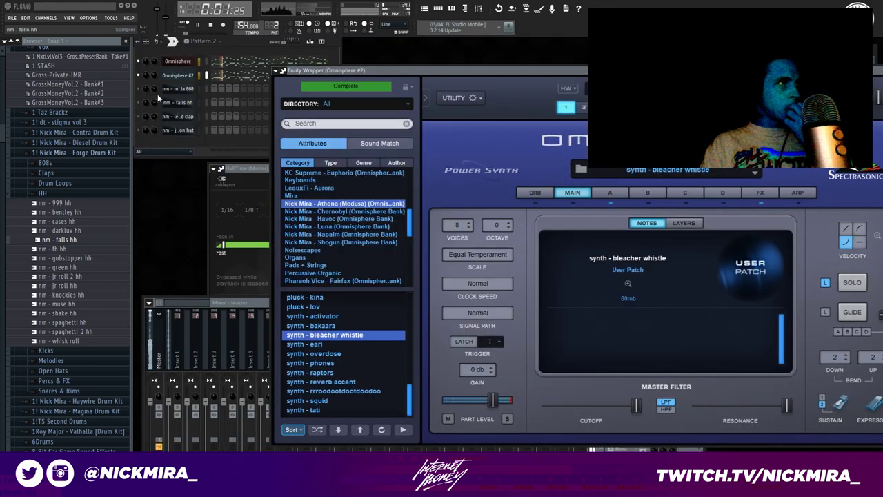
{"action": "left_click", "coordinate": [150, 75]}
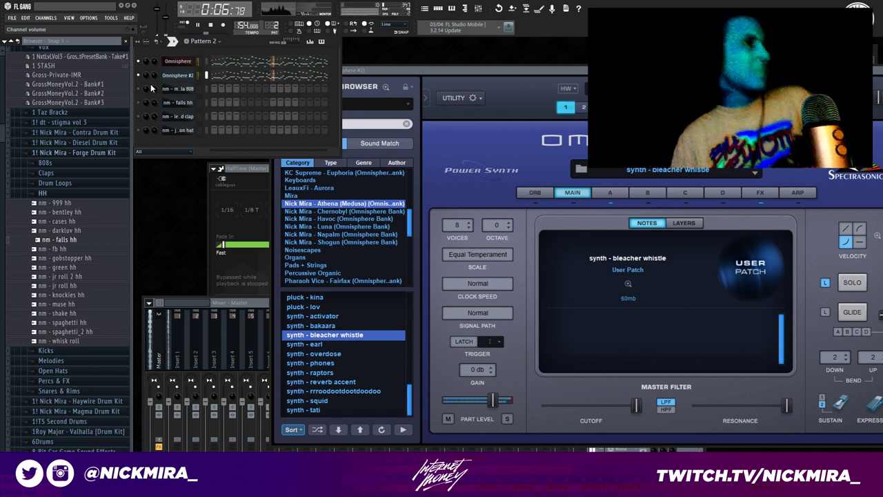
Insert another Omnisphere instance above the Omnisphere channel and dismiss its library notice
{"action": "right_click", "coordinate": [178, 63]}
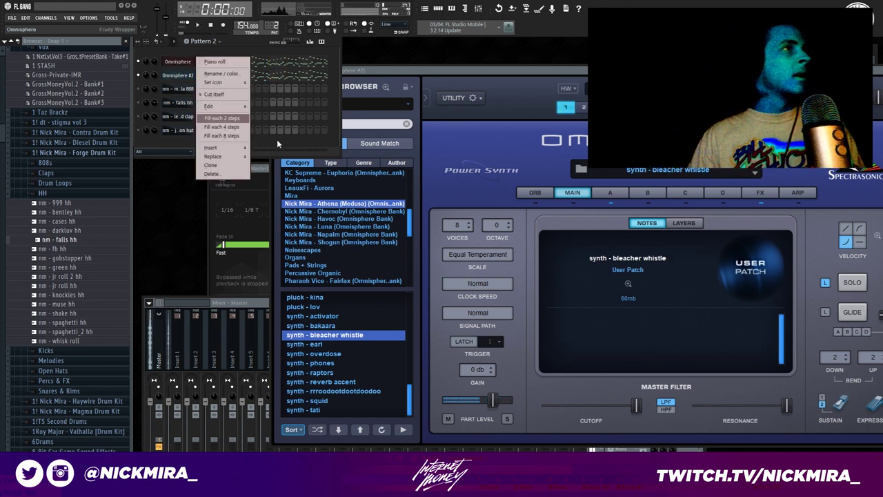
{"action": "mouse_move", "coordinate": [225, 147]}
{"action": "left_click", "coordinate": [293, 330]}
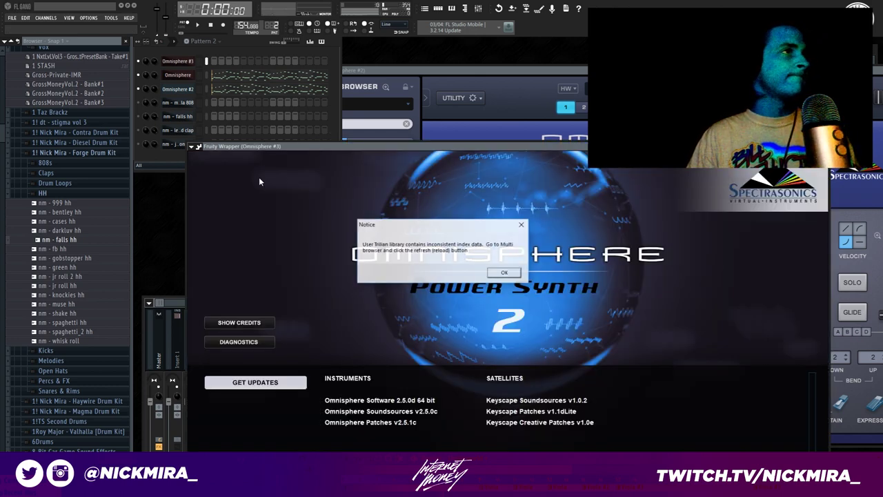
{"action": "left_click", "coordinate": [505, 273]}
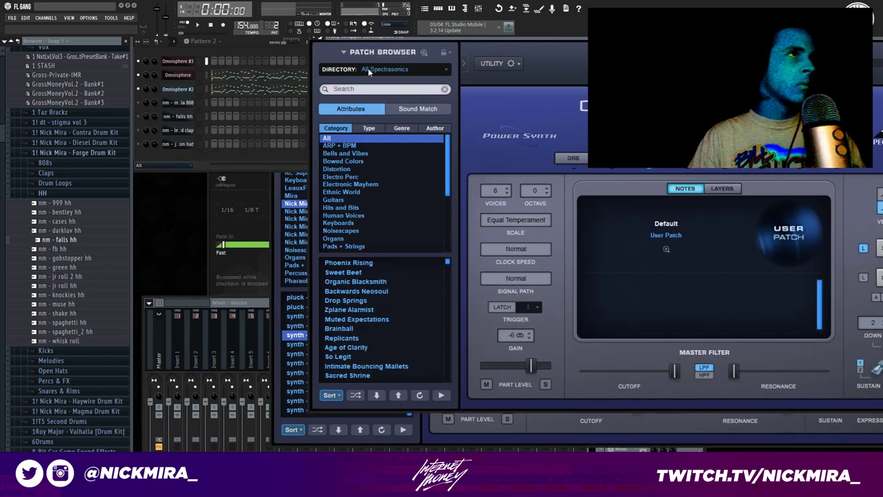
Set the new Omnisphere's patch directory to All and load bass - revival from the Nick Mira - Athena (Medusa) bank
{"action": "left_click", "coordinate": [368, 68]}
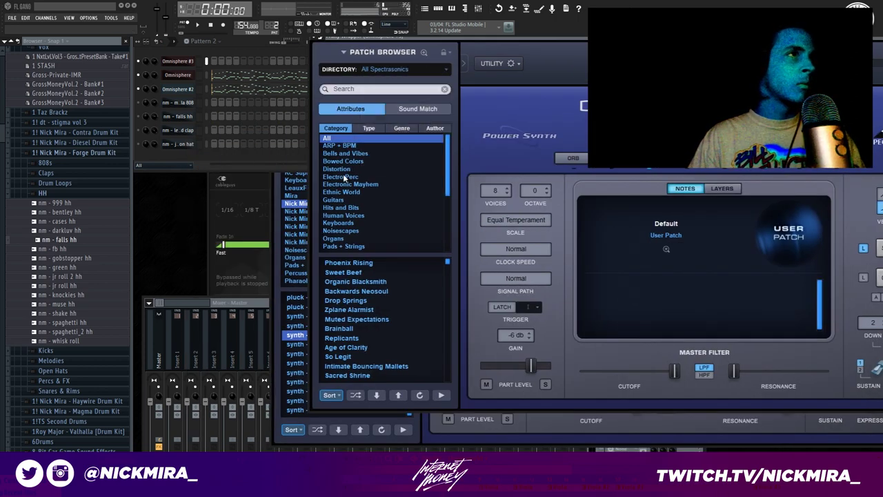
{"action": "scroll", "coordinate": [391, 164], "scroll_direction": "down", "scroll_amount": 5}
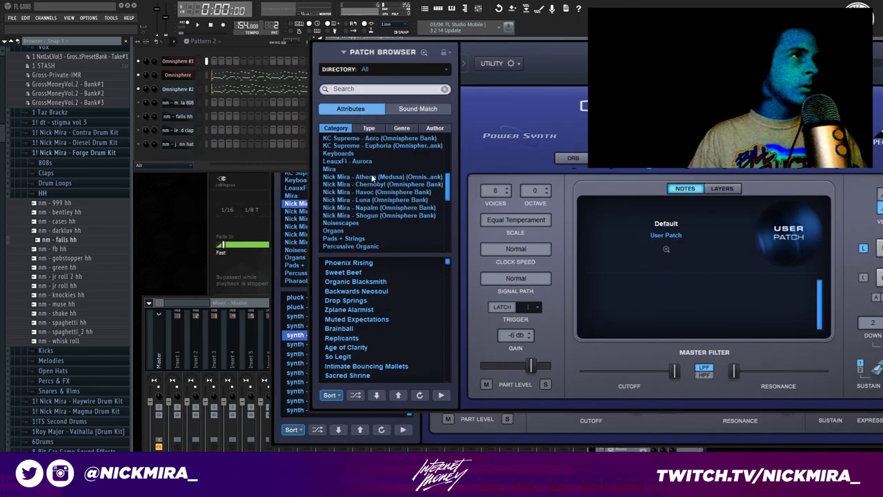
{"action": "left_click", "coordinate": [374, 178]}
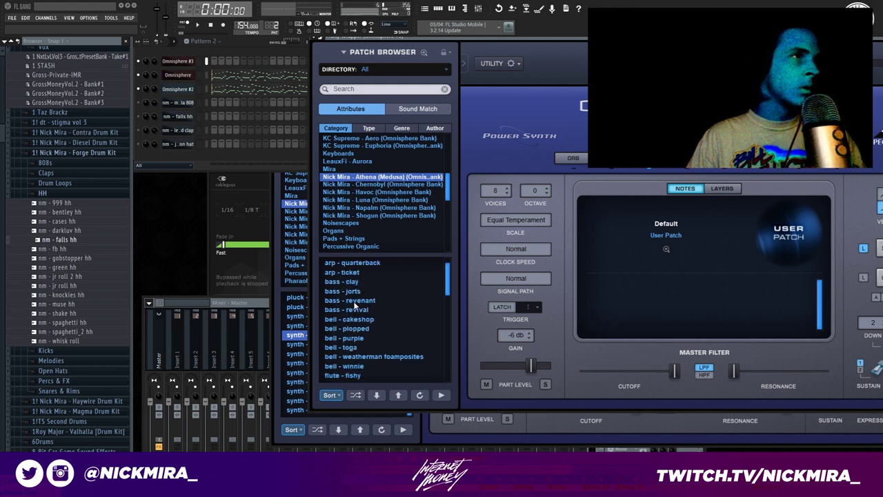
{"action": "left_click", "coordinate": [354, 309]}
Place Omnisphere #3 bass notes D5, C#5, A#4 and A4 at steps 1 and 11 of bars 1–4 respectively, plus E5 at step 15 of bar 4
{"action": "right_click", "coordinate": [200, 60]}
{"action": "left_click", "coordinate": [207, 65]}
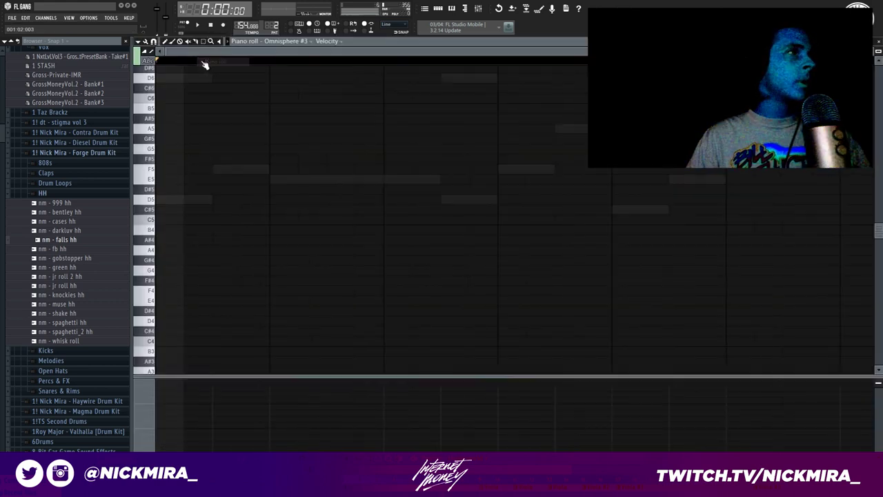
{"action": "left_click", "coordinate": [196, 169]}
{"action": "left_click", "coordinate": [219, 179]}
{"action": "left_click", "coordinate": [257, 179]}
{"action": "left_click", "coordinate": [279, 210]}
{"action": "left_click", "coordinate": [316, 210]}
{"action": "left_click", "coordinate": [339, 220]}
{"action": "left_click", "coordinate": [376, 219]}
{"action": "left_click", "coordinate": [392, 149]}
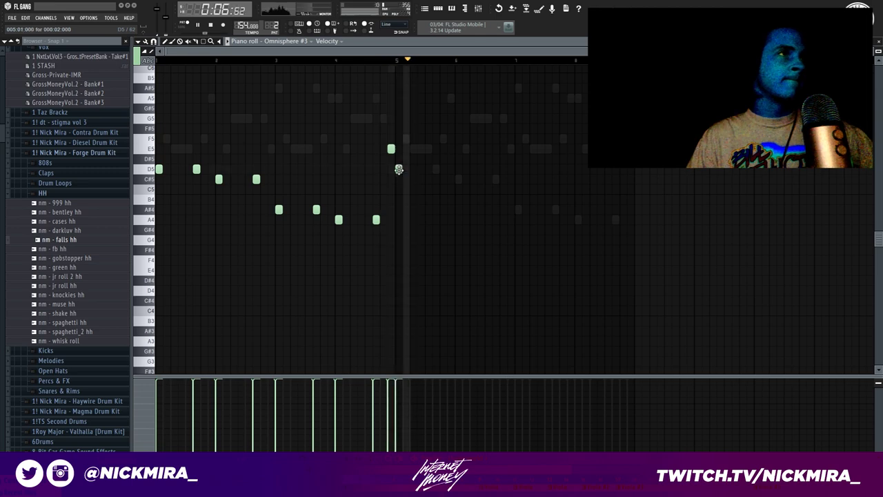
Apply legato to the Omnisphere #3 bass notes and transpose them down an octave
{"action": "key", "text": "ctrl+l"}
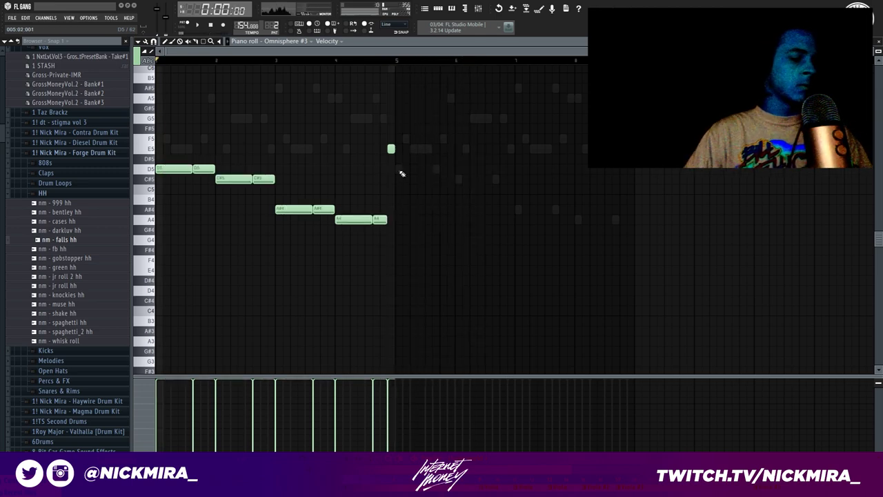
{"action": "key", "text": "ctrl+Down"}
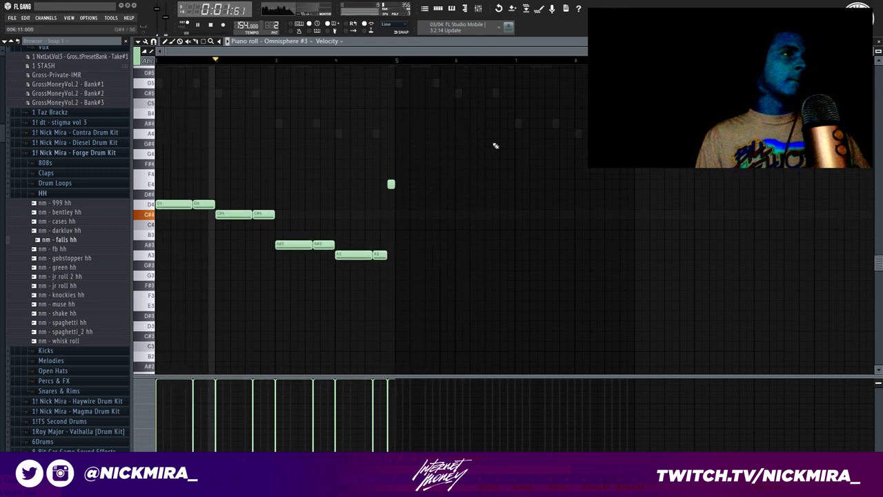
Raise the A#3 and A3 bass notes in bars 3 and 4 by an octave and duplicate the bassline into bars 5–8
{"action": "left_click_drag", "start_coordinate": [311, 238], "coordinate": [454, 280]}
{"action": "key", "text": "ctrl+Up"}
{"action": "key", "text": "ctrl+b"}
Switch the Omnisphere #3 patch to bell - cakeshop
{"action": "key", "text": "F7"}
{"action": "left_click", "coordinate": [368, 320]}
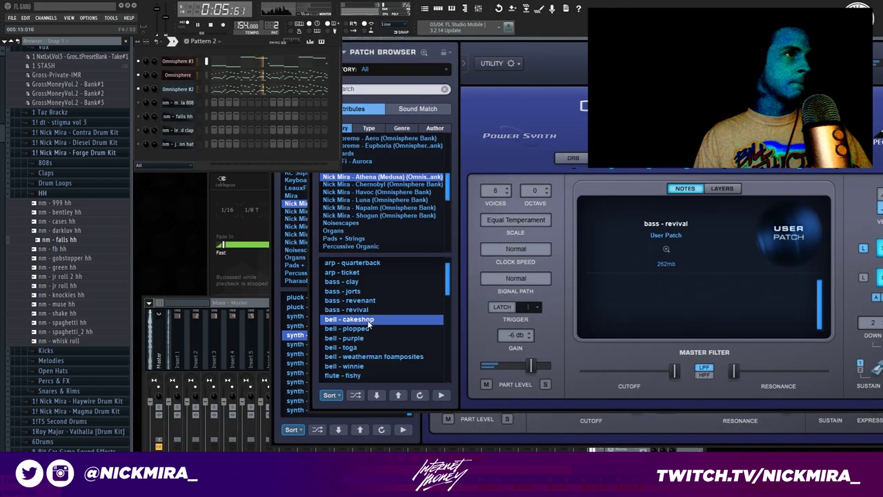
Switch the Omnisphere #3 patch to bass - revenant
{"action": "left_click", "coordinate": [362, 300]}
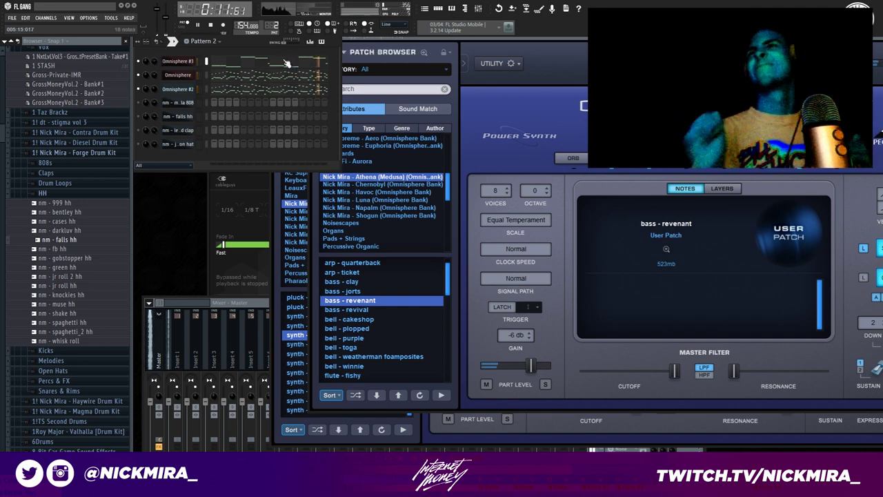
Open HalfTime on the Master track, audition a 1/2 loop during playback, and set the loop length to 1/4
{"action": "left_click", "coordinate": [156, 392]}
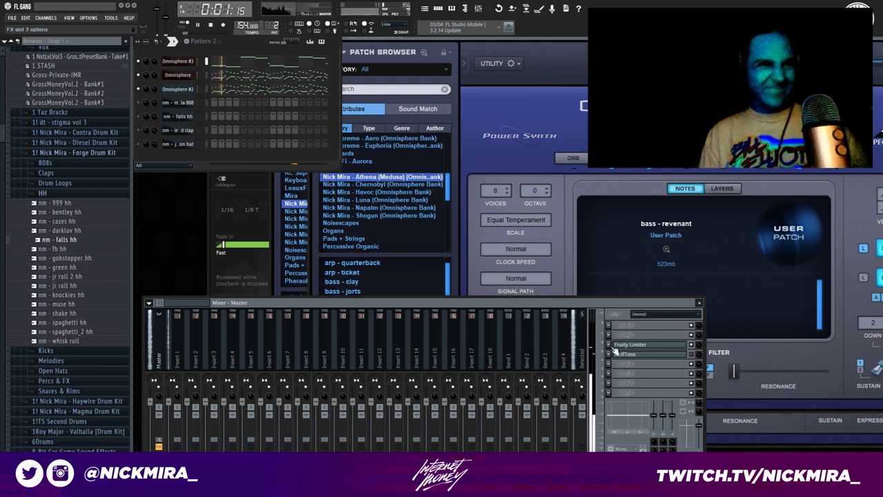
{"action": "left_click", "coordinate": [673, 354]}
{"action": "left_click", "coordinate": [324, 209]}
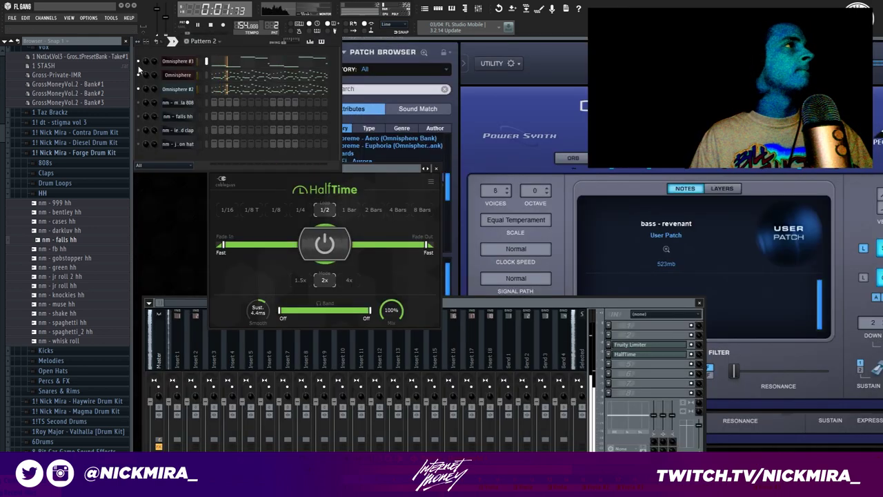
{"action": "key", "text": "space"}
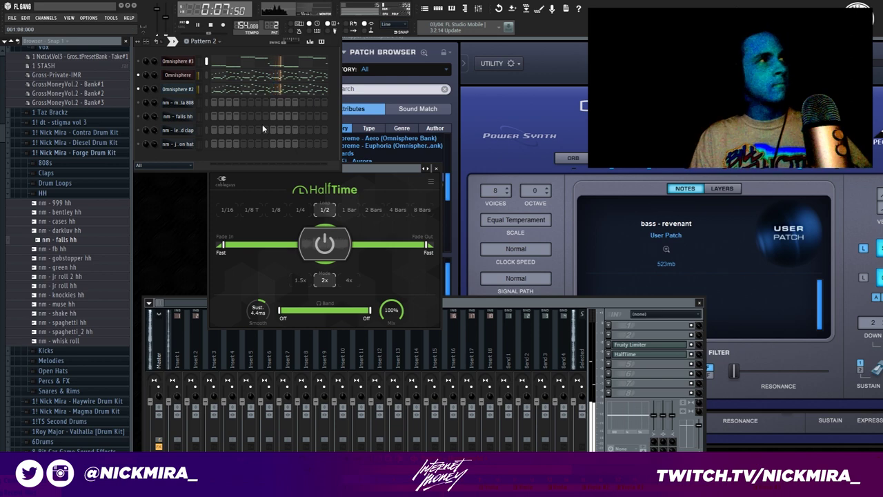
{"action": "left_click", "coordinate": [301, 210]}
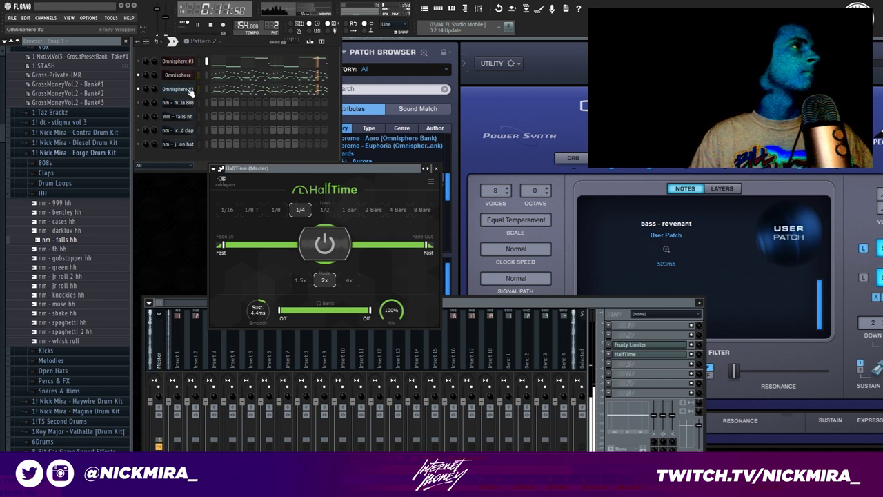
{"action": "key", "text": "space"}
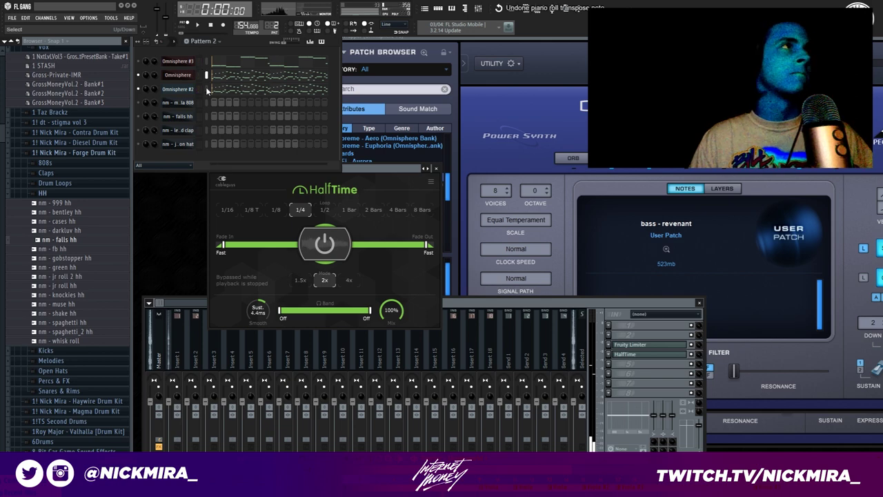
{"action": "key", "text": "ctrl+z"}
{"action": "key", "text": "ctrl+z"}
{"action": "key", "text": "ctrl+z"}
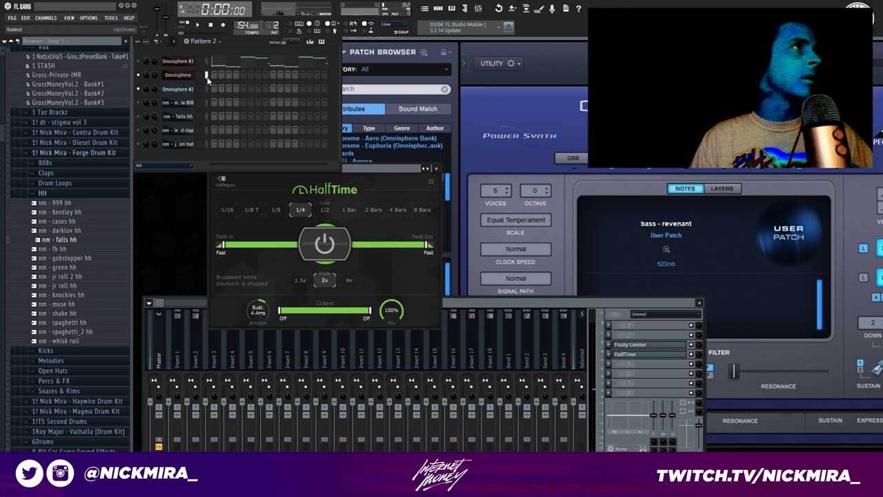
Load the flute - peashooter patch in Omnisphere #3
{"action": "left_click", "coordinate": [443, 47]}
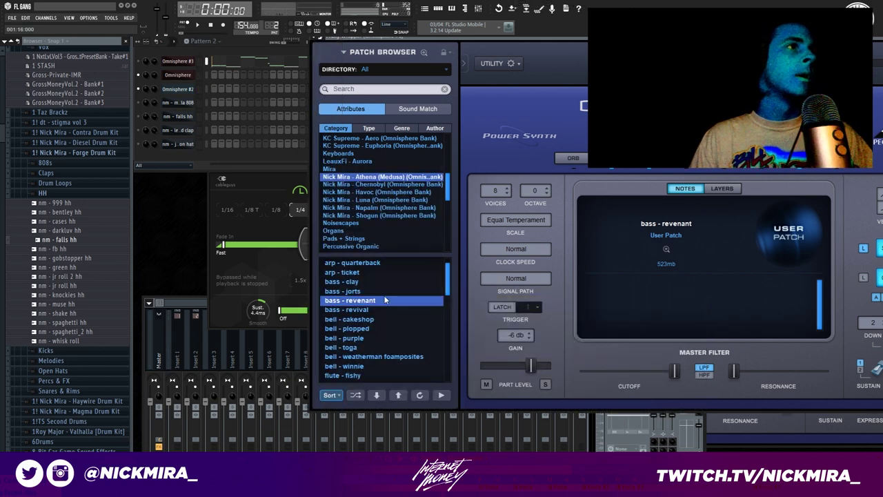
{"action": "scroll", "coordinate": [384, 329], "scroll_direction": "down", "scroll_amount": 3}
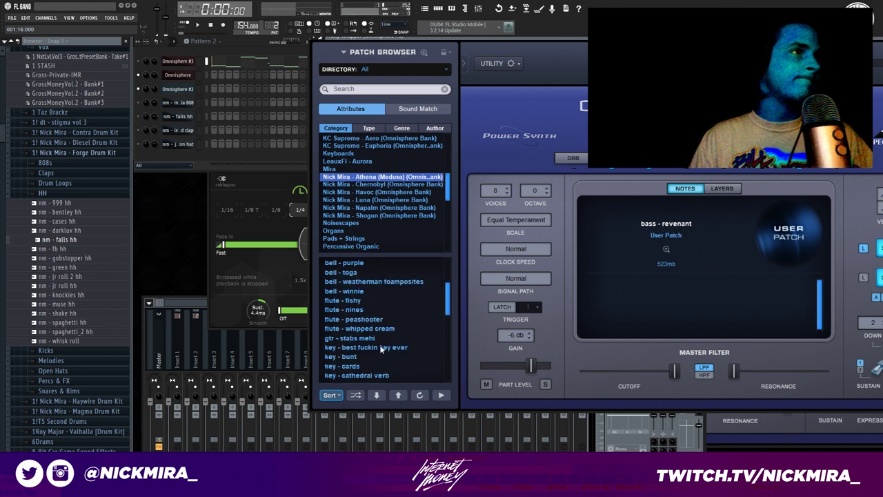
{"action": "left_click", "coordinate": [379, 320]}
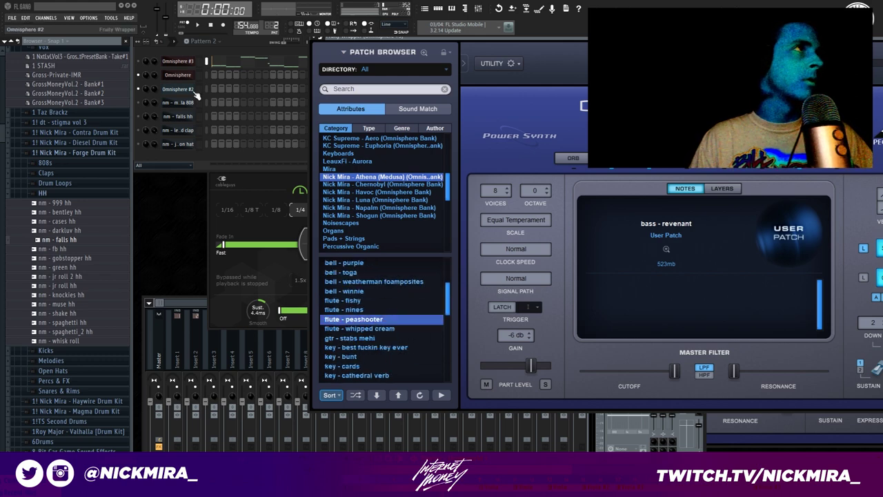
Undo the last note cuts in Pattern 2 and create a new empty Pattern 3
{"action": "left_click", "coordinate": [206, 61]}
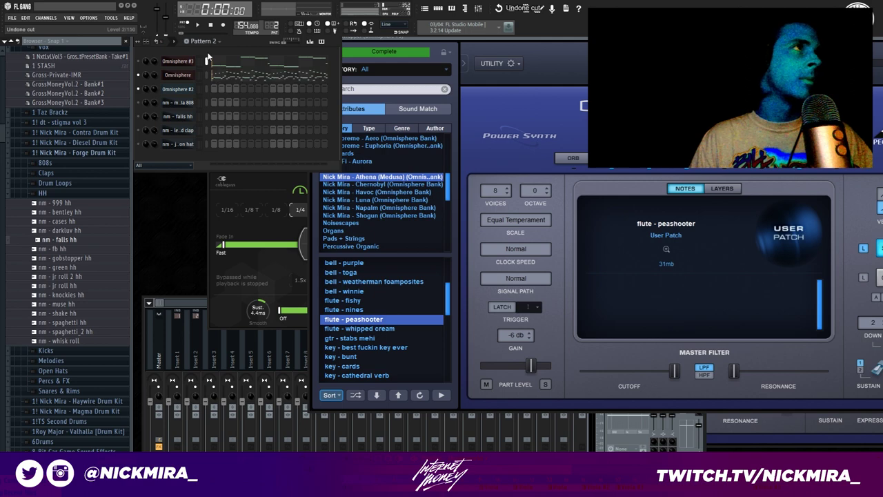
{"action": "key", "text": "ctrl+z"}
{"action": "left_click", "coordinate": [187, 42]}
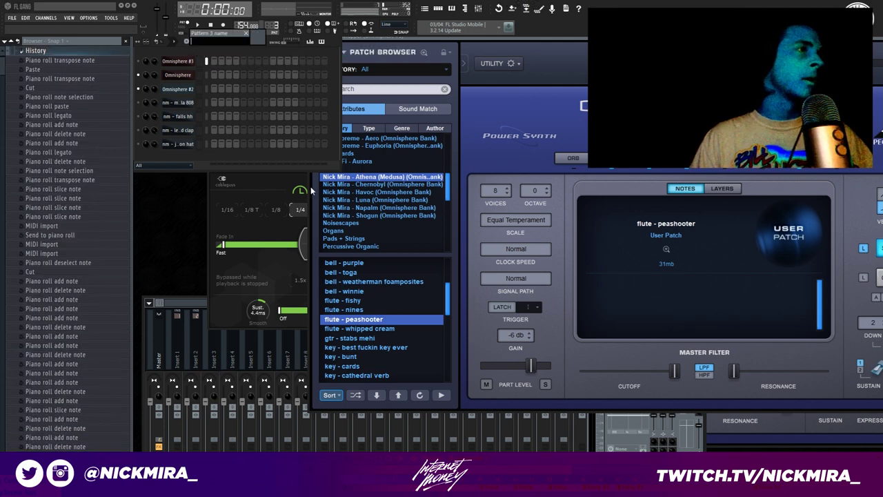
{"action": "key", "text": "Return"}
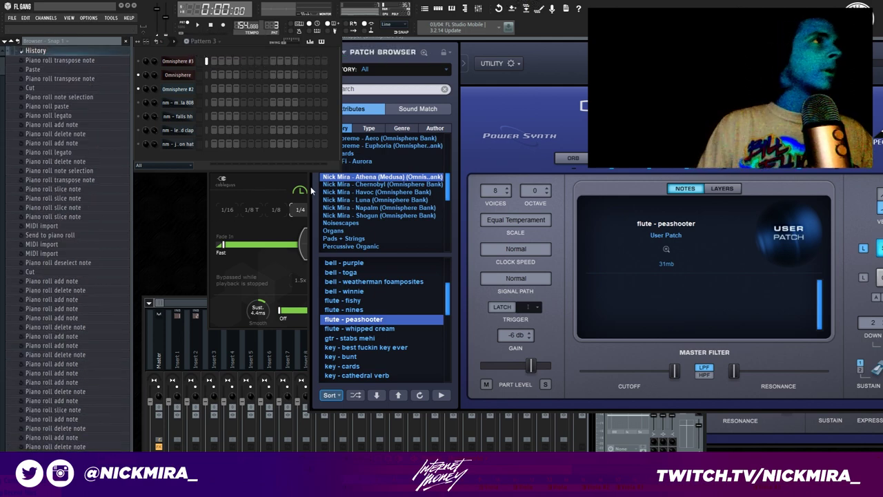
Load the synth - activator patch in Omnisphere #2
{"action": "left_click", "coordinate": [189, 90]}
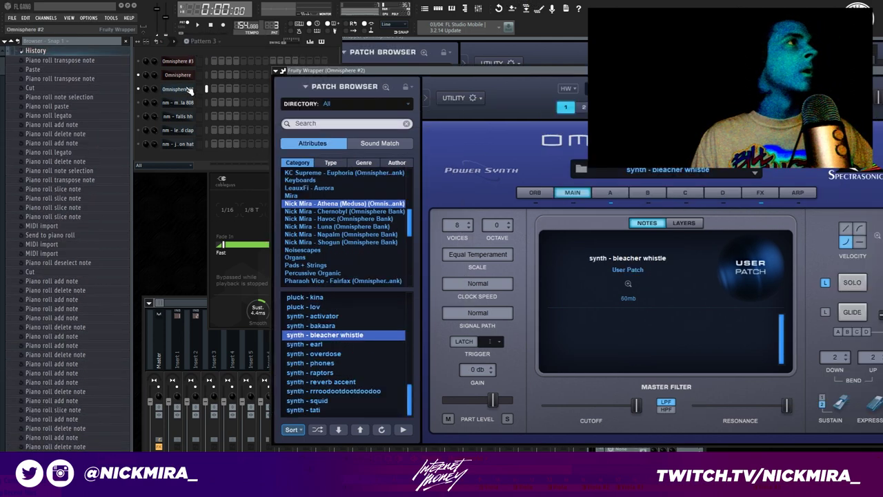
{"action": "left_click", "coordinate": [314, 317]}
{"action": "left_click", "coordinate": [320, 326]}
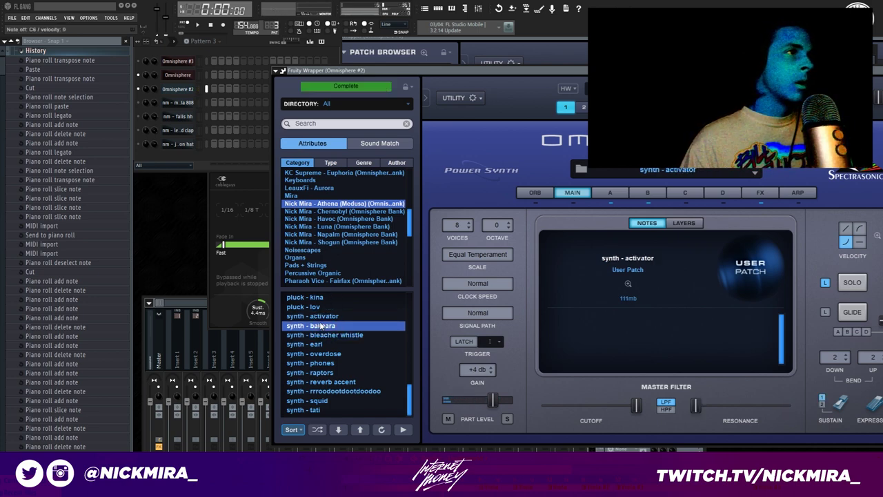
{"action": "left_click", "coordinate": [314, 316]}
Place Omnisphere #2 notes C6, G5 and F#5 at steps 1, 5 and 9 of bar 1 in Pattern 3
{"action": "right_click", "coordinate": [195, 86]}
{"action": "left_click", "coordinate": [214, 90]}
{"action": "left_click", "coordinate": [164, 108]}
{"action": "left_click", "coordinate": [164, 98]}
{"action": "left_click", "coordinate": [181, 108]}
{"action": "right_click", "coordinate": [181, 109]}
{"action": "left_click", "coordinate": [200, 108]}
{"action": "left_click", "coordinate": [238, 159]}
{"action": "right_click", "coordinate": [241, 160]}
{"action": "left_click", "coordinate": [235, 159]}
{"action": "right_click", "coordinate": [200, 108]}
{"action": "mouse_move", "coordinate": [203, 138]}
{"action": "left_mouse_down"}
{"action": "mouse_move", "coordinate": [204, 129]}
{"action": "mouse_move", "coordinate": [198, 148]}
{"action": "left_mouse_up"}
{"action": "right_click", "coordinate": [205, 128]}
{"action": "left_click", "coordinate": [198, 138]}
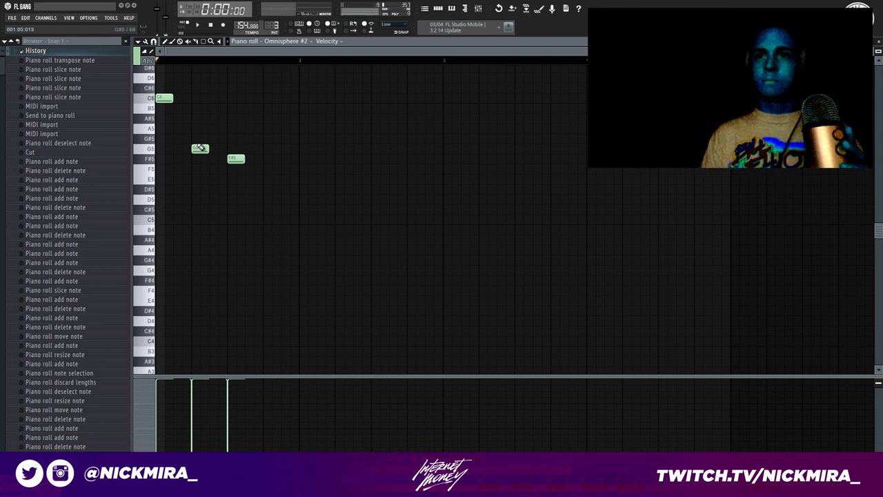
Transpose the three Omnisphere #2 notes up an octave and apply legato so they fill bar 1
{"action": "key", "text": "space"}
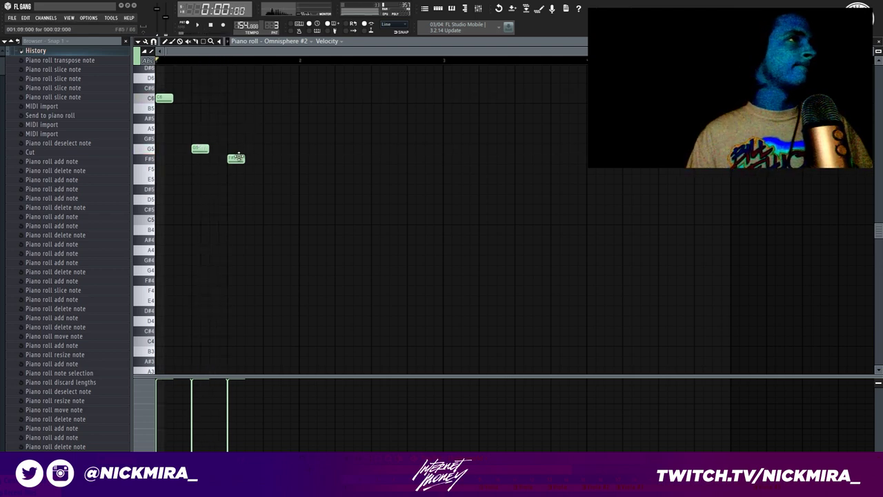
{"action": "scroll", "coordinate": [241, 158], "scroll_direction": "up", "scroll_amount": 3}
{"action": "key", "text": "space"}
{"action": "left_click", "coordinate": [304, 230]}
{"action": "right_click", "coordinate": [303, 230]}
{"action": "left_click", "coordinate": [306, 238]}
{"action": "left_click_drag", "start_coordinate": [305, 239], "coordinate": [298, 301]}
{"action": "right_click", "coordinate": [299, 302]}
{"action": "left_click", "coordinate": [308, 311]}
{"action": "key", "text": "ctrl+l"}
{"action": "right_click", "coordinate": [308, 309]}
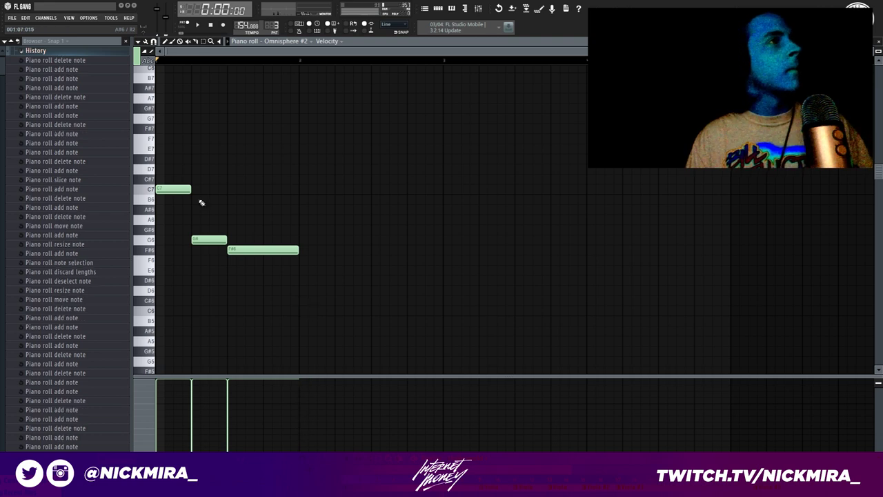
Play back the Omnisphere #2 phrase and duplicate it into bar 2
{"action": "left_click", "coordinate": [212, 239]}
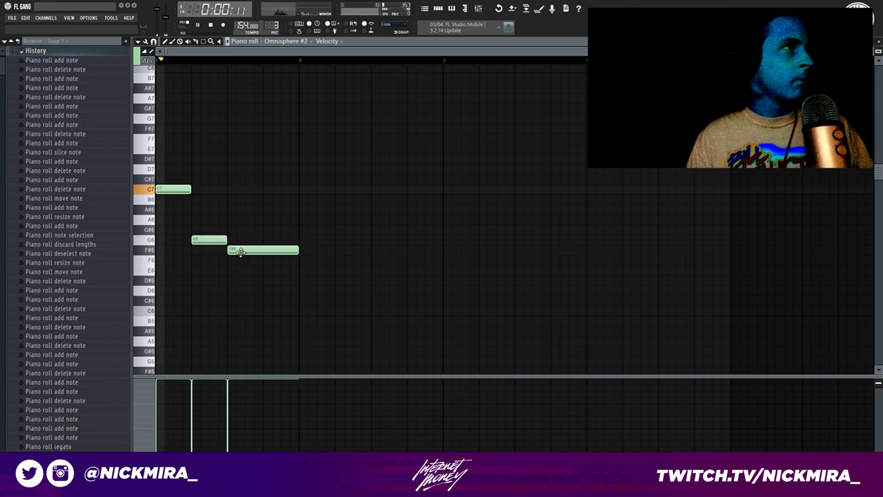
{"action": "key", "text": "ctrl+b"}
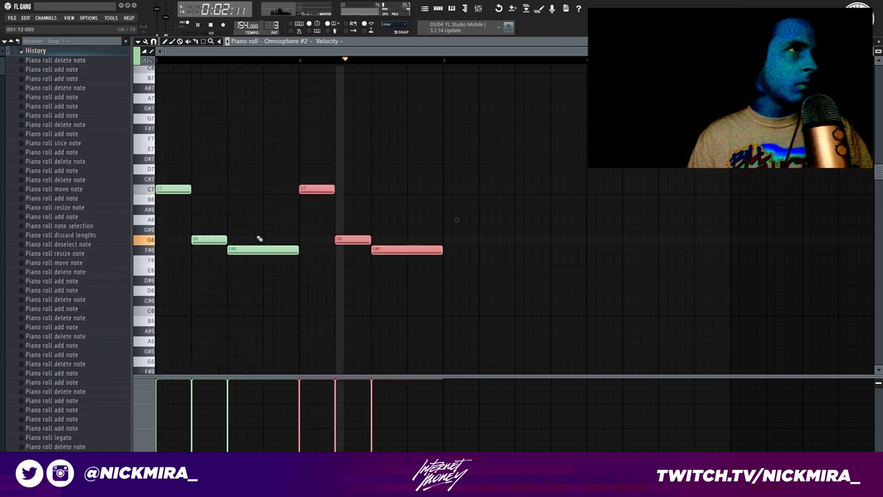
{"action": "key", "text": "ctrl+d"}
{"action": "key", "text": "space"}
Lower the opening C7 notes of both Omnisphere #2 bars to B6 and audition the phrase
{"action": "left_click", "coordinate": [177, 190]}
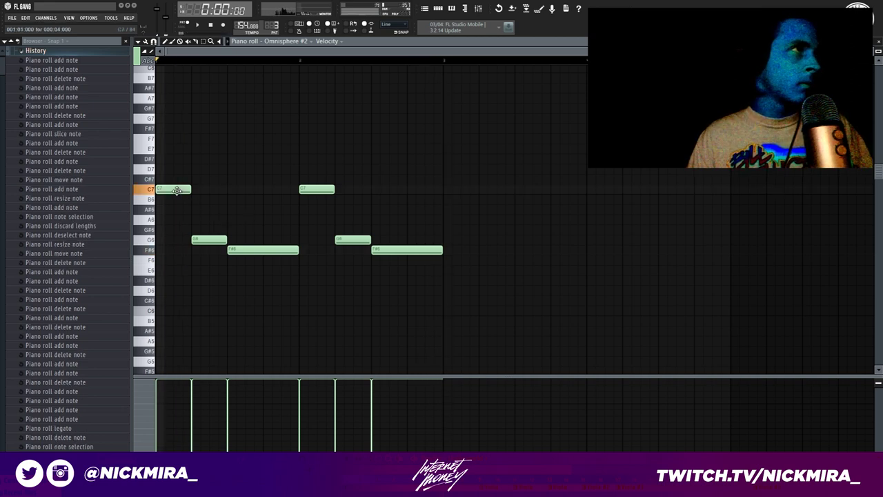
{"action": "left_click", "coordinate": [138, 192]}
{"action": "key", "text": "Down"}
{"action": "key", "text": "space"}
{"action": "key", "text": "ctrl+a"}
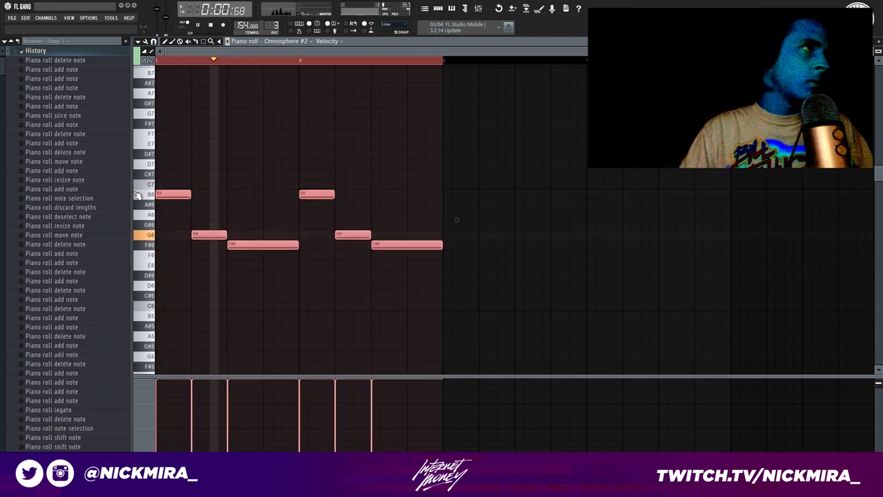
{"action": "key", "text": "space"}
{"action": "key", "text": "ctrl+d"}
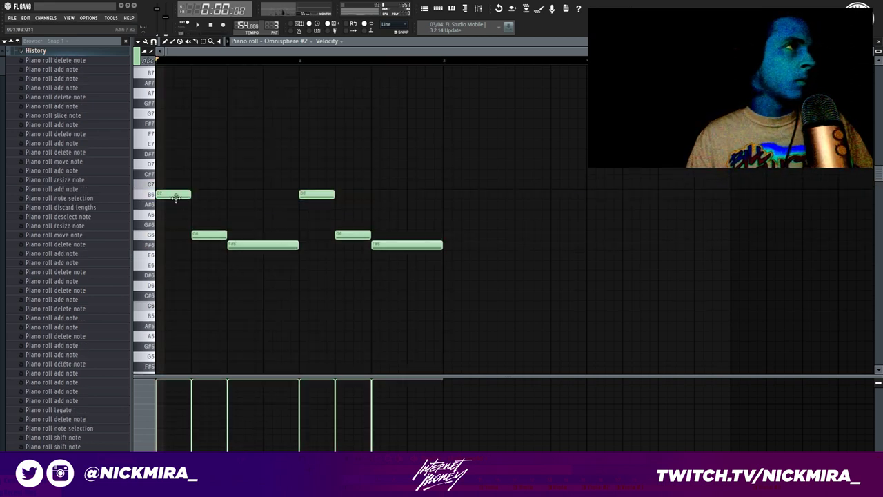
Add a B5 note at step 13 of bar 1, and lower bar 2's B6 to B5 and its G6 to D6
{"action": "left_click", "coordinate": [210, 234]}
{"action": "key", "text": "ctrl+l"}
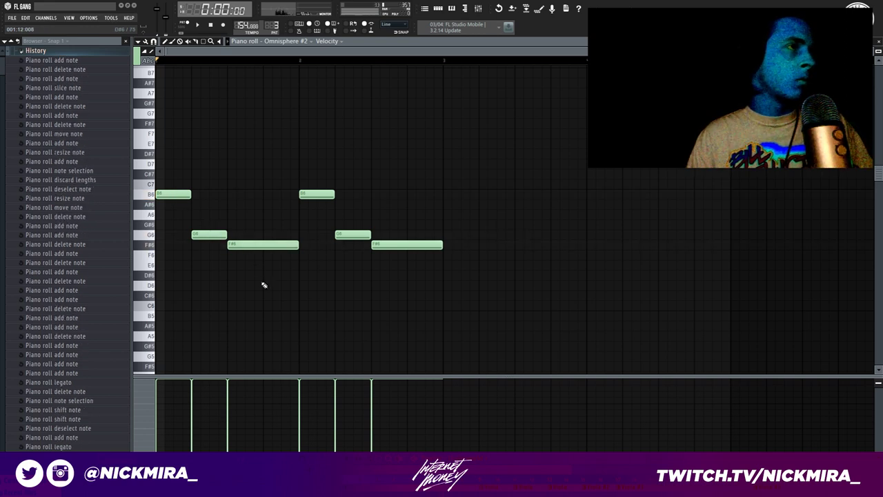
{"action": "left_click", "coordinate": [268, 315]}
{"action": "key", "text": "space"}
{"action": "left_click_drag", "start_coordinate": [335, 316], "coordinate": [300, 311]}
{"action": "key", "text": "space"}
{"action": "left_click_drag", "start_coordinate": [301, 191], "coordinate": [308, 316]}
{"action": "left_click_drag", "start_coordinate": [340, 235], "coordinate": [340, 285]}
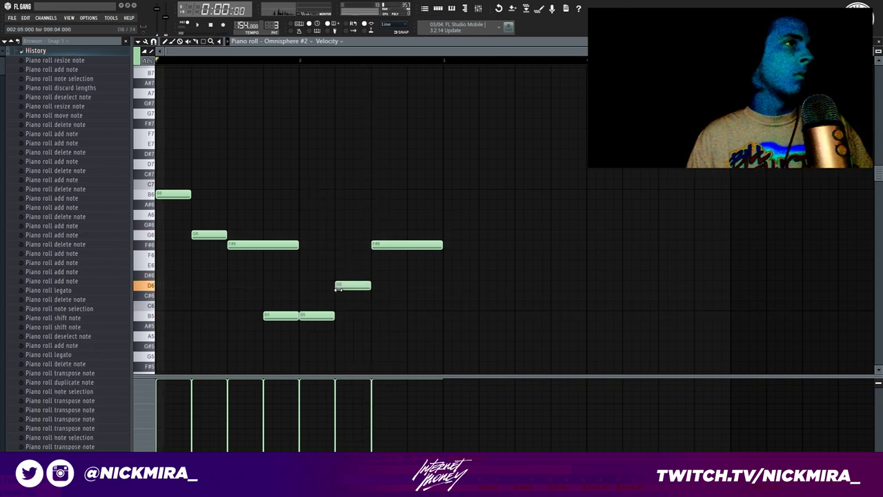
Add an F#6 note at step 13 of bar 2, trim the overlapping notes, and duplicate the two-bar melody into bars 3–4
{"action": "mouse_move", "coordinate": [384, 243]}
{"action": "left_mouse_down"}
{"action": "mouse_move", "coordinate": [370, 245]}
{"action": "mouse_move", "coordinate": [400, 245]}
{"action": "left_mouse_up"}
{"action": "left_click", "coordinate": [414, 246]}
{"action": "left_click", "coordinate": [445, 235]}
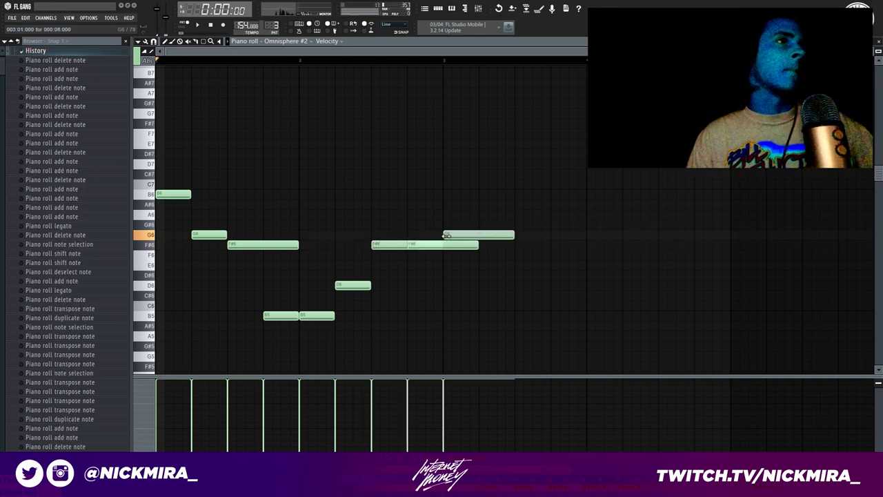
{"action": "right_click", "coordinate": [449, 232]}
{"action": "key", "text": "space"}
{"action": "key", "text": "ctrl+b"}
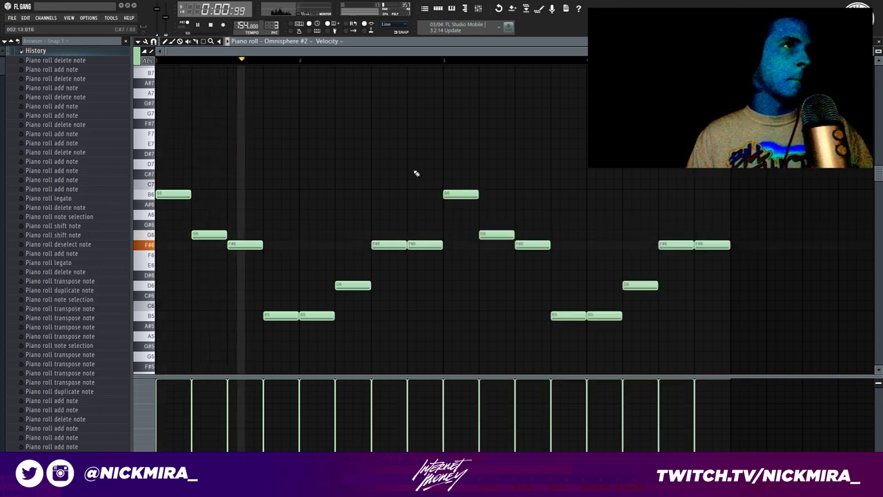
Place eight-step Omnisphere #3 flute notes B6, F#6, G6 and F#6 at step 5 of bars 1–4 respectively
{"action": "key", "text": "F7"}
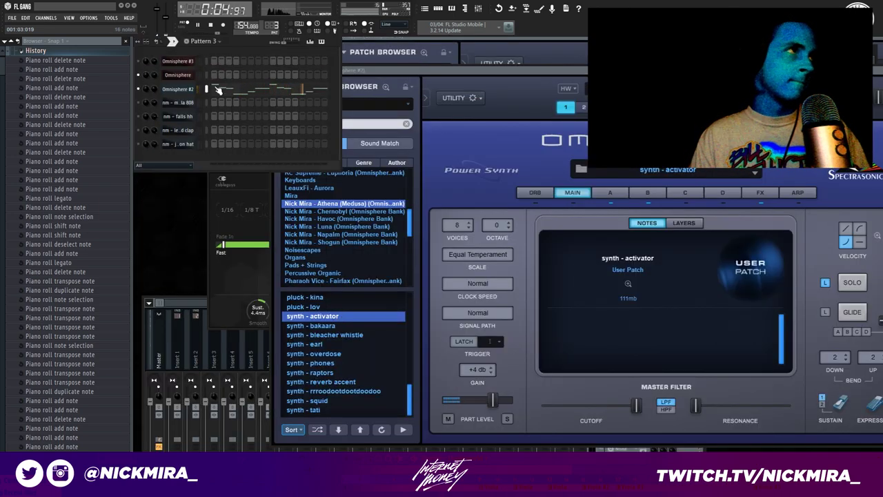
{"action": "left_click", "coordinate": [186, 75]}
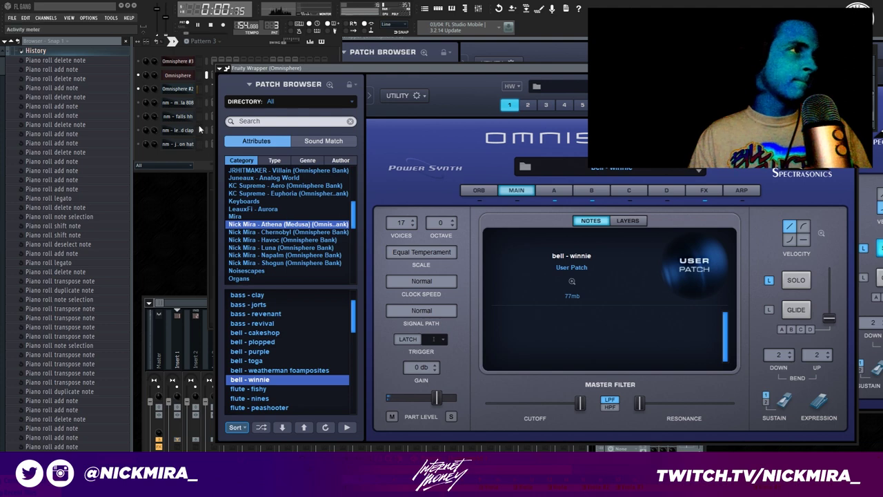
{"action": "left_click", "coordinate": [178, 62]}
{"action": "right_click", "coordinate": [186, 65]}
{"action": "left_click", "coordinate": [214, 61]}
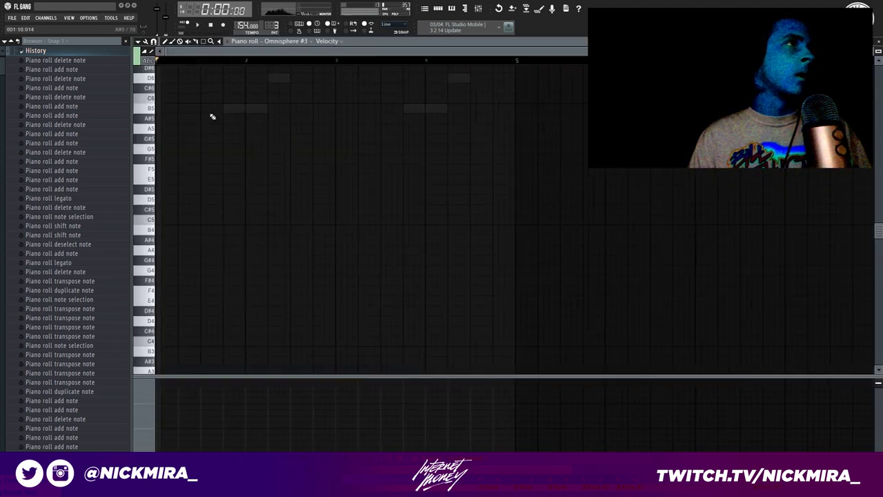
{"action": "left_click_drag", "start_coordinate": [211, 112], "coordinate": [187, 108]}
{"action": "key", "text": "space"}
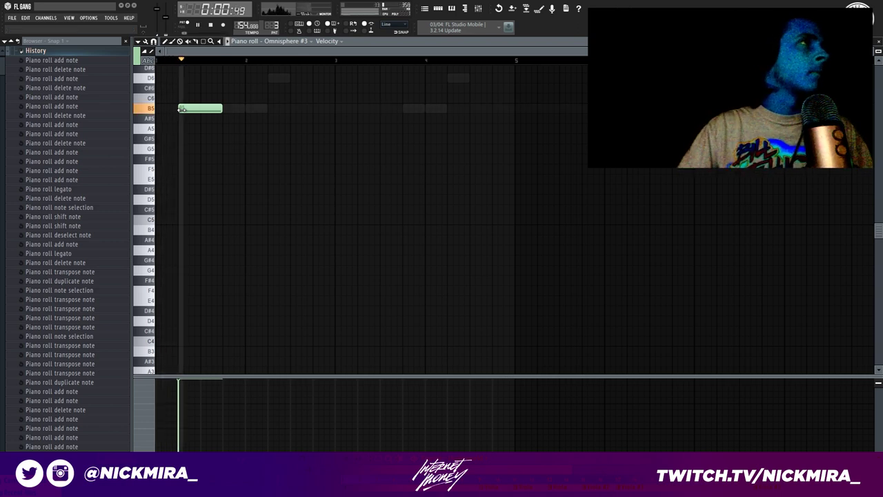
{"action": "key", "text": "ctrl+Up"}
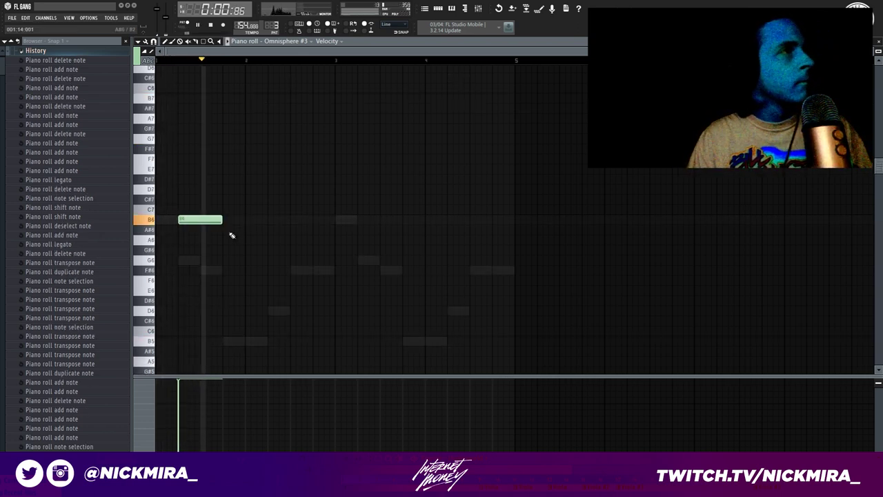
{"action": "left_click", "coordinate": [280, 269]}
{"action": "left_click", "coordinate": [365, 260]}
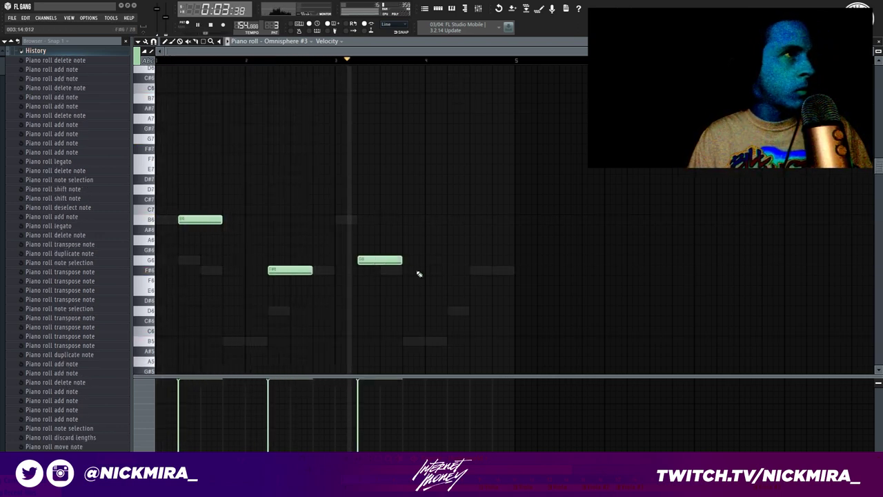
{"action": "left_click", "coordinate": [452, 269]}
Place Pattern 3 on Playlist Track 1 from bar 1 and duplicate it to fill bars 1–8
{"action": "key", "text": "F7"}
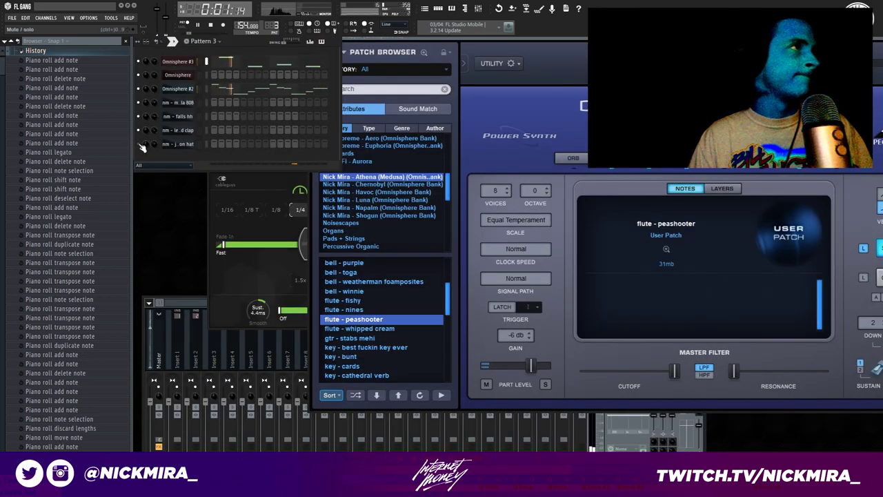
{"action": "left_click", "coordinate": [160, 345]}
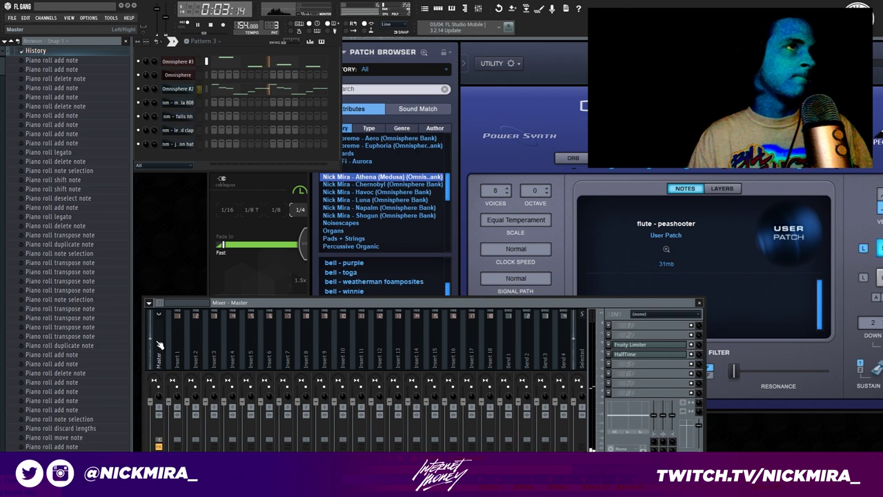
{"action": "left_click", "coordinate": [426, 7]}
{"action": "left_click", "coordinate": [296, 72]}
{"action": "left_click_drag", "start_coordinate": [296, 72], "coordinate": [218, 73]}
{"action": "key", "text": "space"}
{"action": "key", "text": "space"}
{"action": "key", "text": "ctrl+b"}
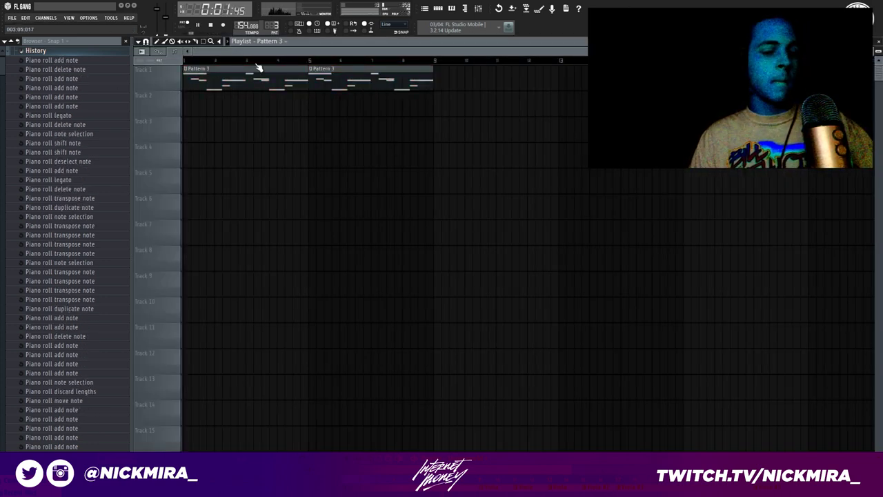
Render the armed Master track's output from the arrangement as an audio clip on Playlist Track 2
{"action": "key", "text": "F5"}
{"action": "left_click", "coordinate": [426, 9]}
{"action": "key", "text": "space"}
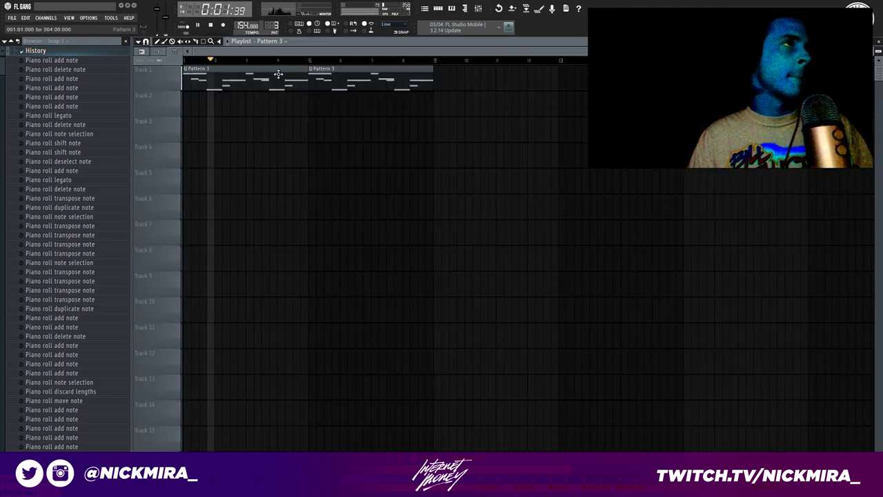
{"action": "left_click", "coordinate": [480, 8]}
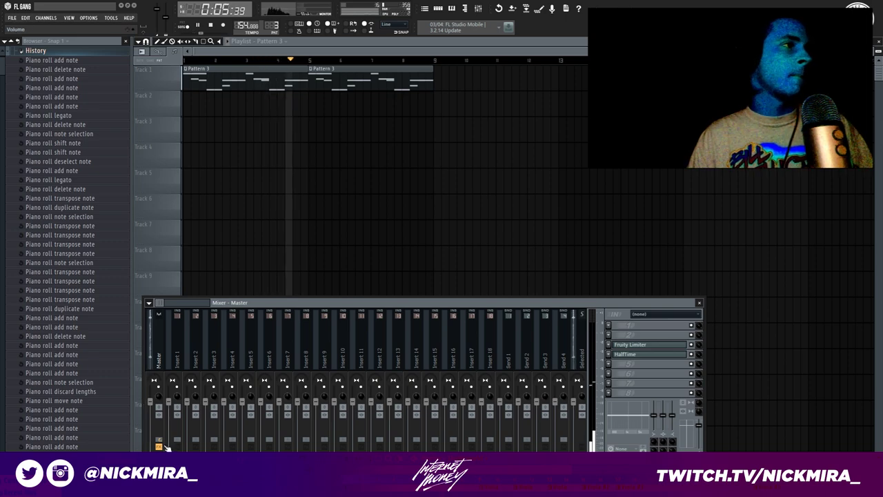
{"action": "key", "text": "ctrl+alt+r"}
{"action": "key", "text": "Return"}
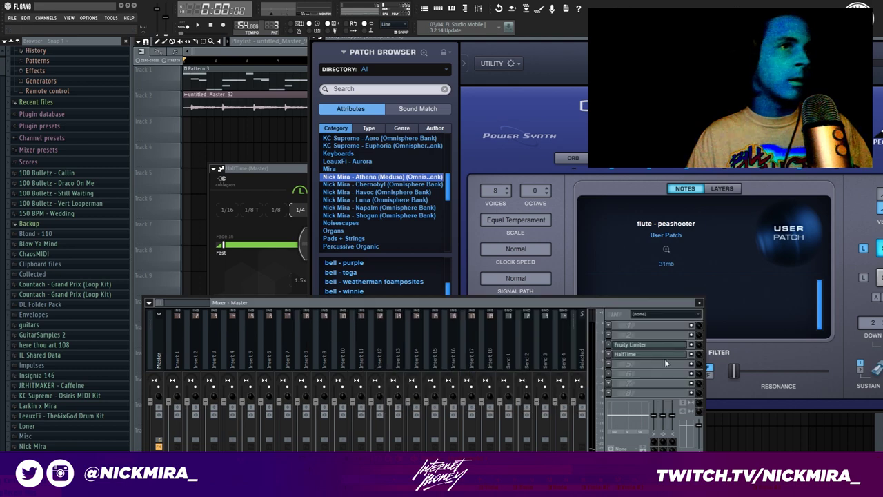
{"action": "left_click", "coordinate": [280, 148]}
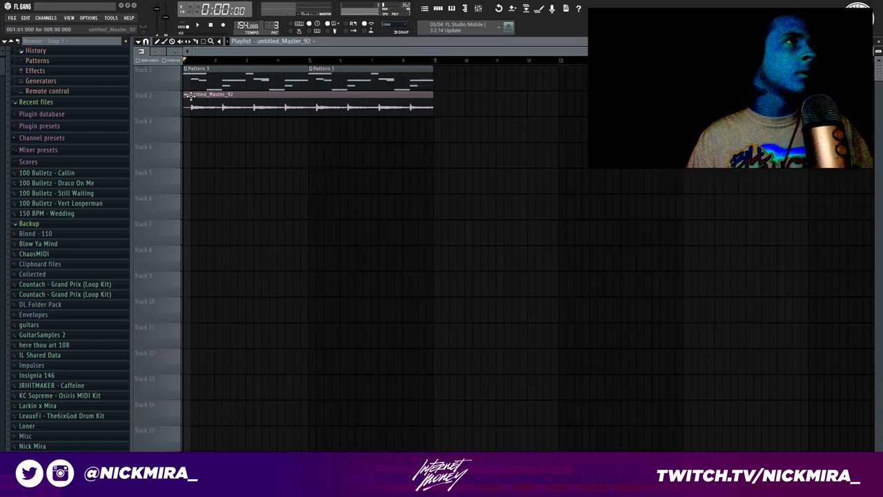
Solo the rendered Master clip's Playlist track, audition it, and restore the other tracks
{"action": "left_click", "coordinate": [182, 88]}
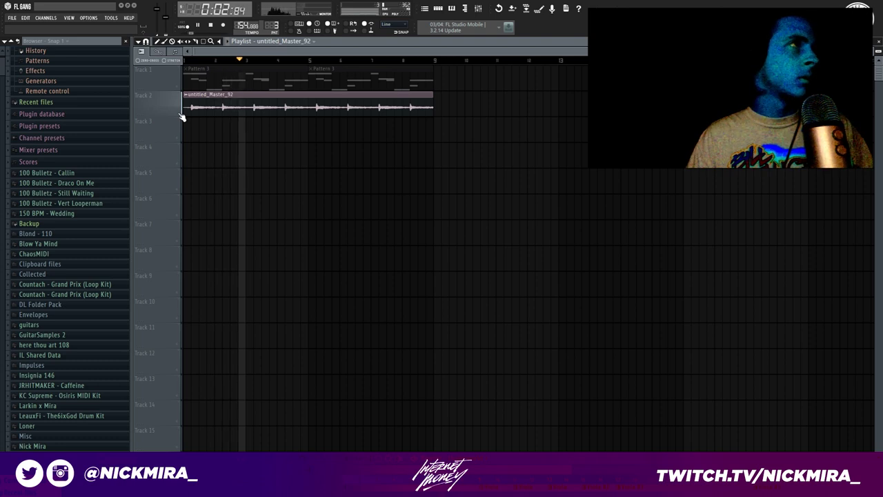
{"action": "left_click", "coordinate": [182, 88]}
{"action": "key", "text": "space"}
{"action": "key", "text": "space"}
{"action": "key", "text": "F5"}
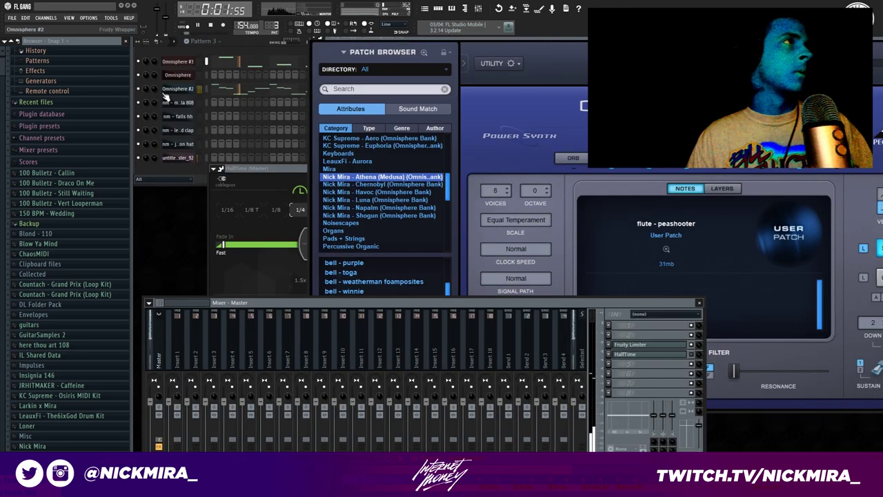
Clear the Omnisphere notes from Pattern 3 and open the nm - mandela 808 channel in the piano roll
{"action": "key", "text": "F6"}
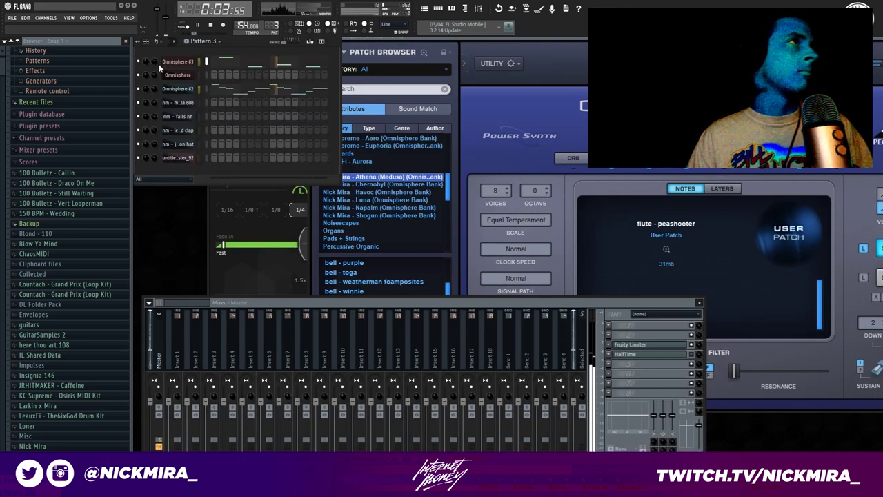
{"action": "left_click", "coordinate": [206, 88]}
{"action": "right_click", "coordinate": [200, 103]}
{"action": "left_click", "coordinate": [210, 105]}
{"action": "key", "text": "shift+Down"}
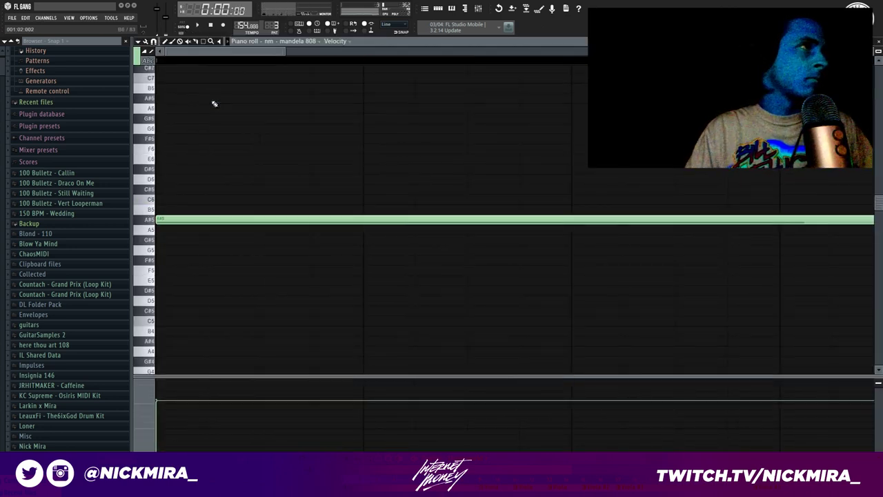
Place B5 808 notes at the starts of bars 1 and 3, bar 2 step 5, and bar 4 steps 5 and 7, extended legato
{"action": "scroll", "coordinate": [234, 68], "scroll_direction": "down", "scroll_amount": 3}
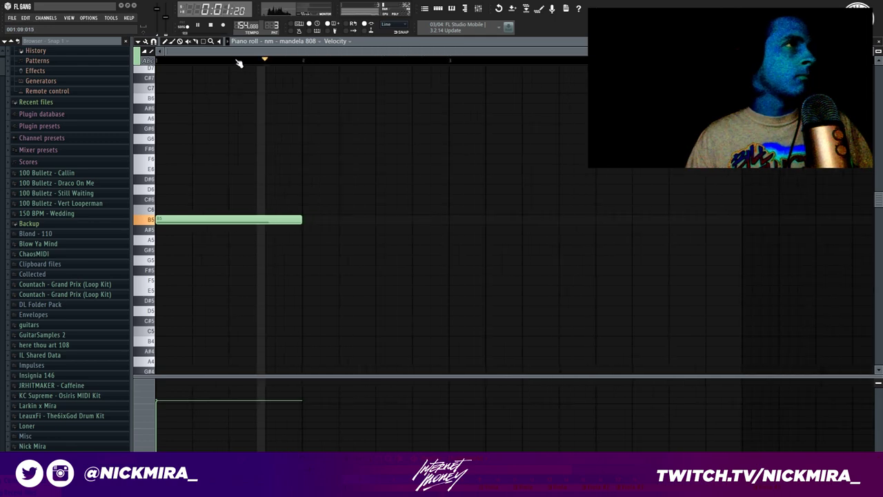
{"action": "left_click", "coordinate": [337, 219]}
{"action": "left_click", "coordinate": [446, 220]}
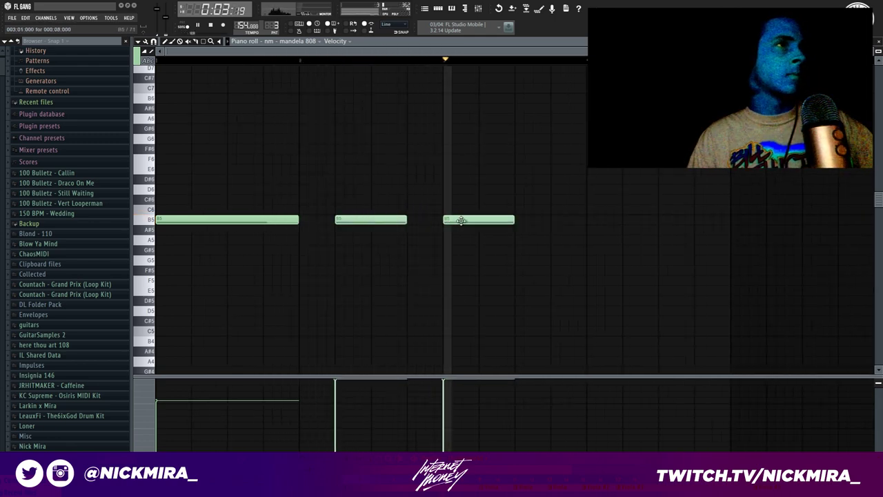
{"action": "key", "text": "ctrl+l"}
{"action": "left_click", "coordinate": [626, 219]}
{"action": "left_click", "coordinate": [643, 219]}
{"action": "key", "text": "ctrl+l"}
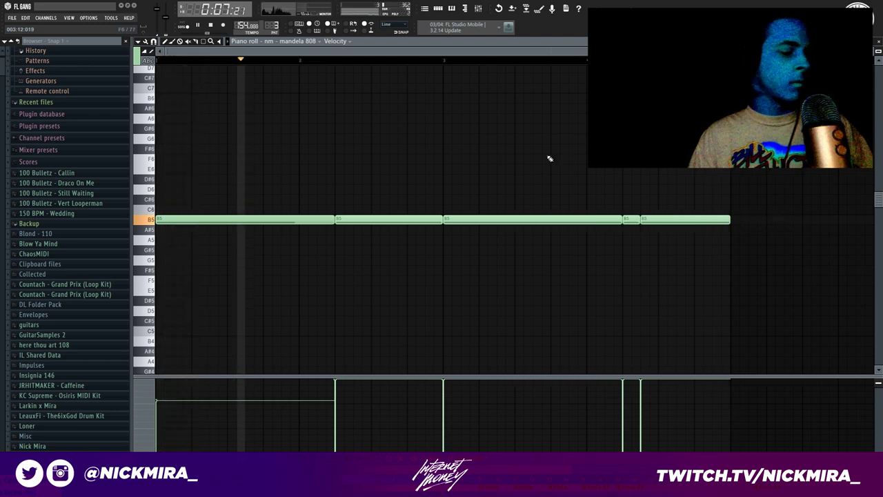
Repeat the 808 phrase into bars 5–8, lower all its notes to B4, and join them legato
{"action": "key", "text": "F5"}
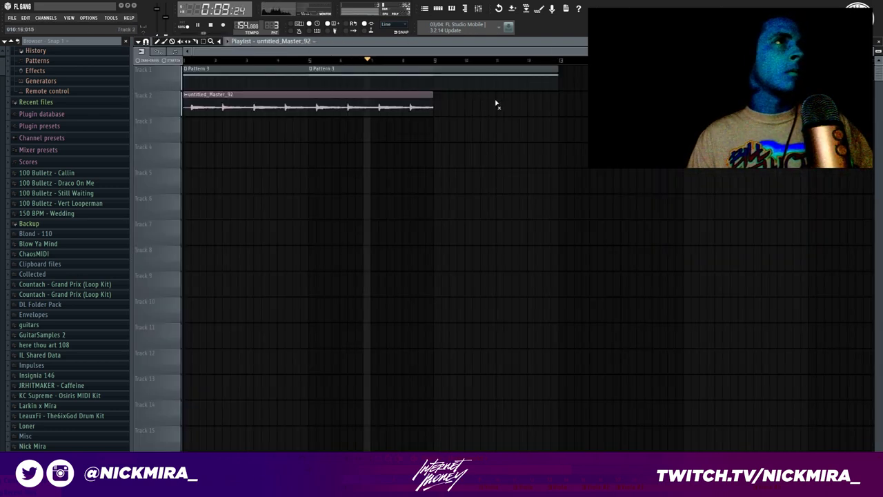
{"action": "key", "text": "F7"}
{"action": "key", "text": "ctrl+z"}
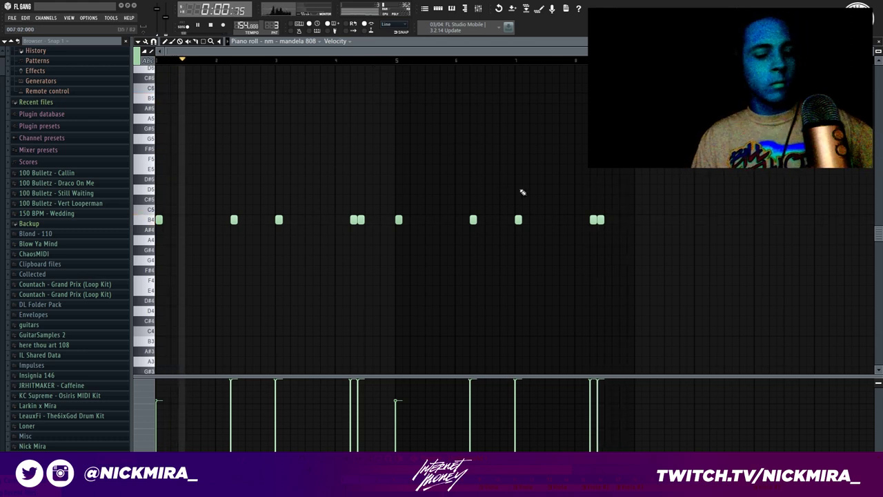
{"action": "key", "text": "ctrl+l"}
Extend the final 808 note to bar 9 legato using a temporary B4 note, remove that helper, and select all notes
{"action": "left_click", "coordinate": [637, 219]}
{"action": "right_click", "coordinate": [637, 219]}
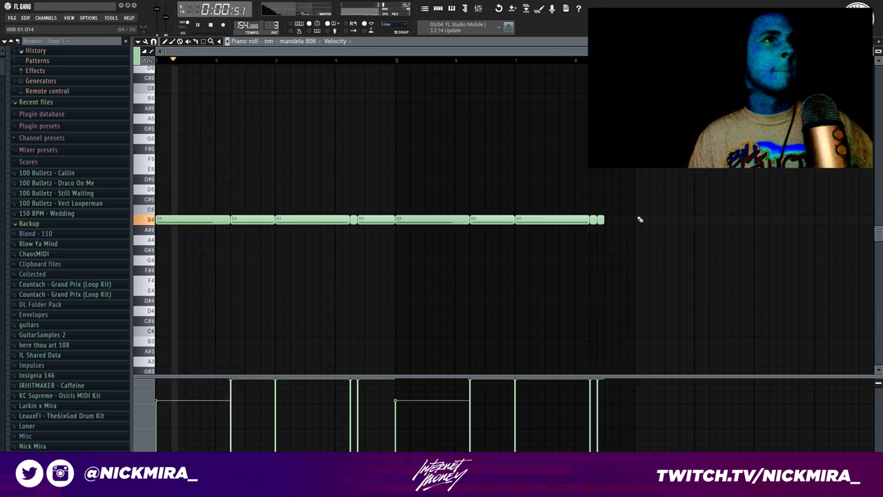
{"action": "left_click", "coordinate": [637, 219]}
{"action": "key", "text": "ctrl+l"}
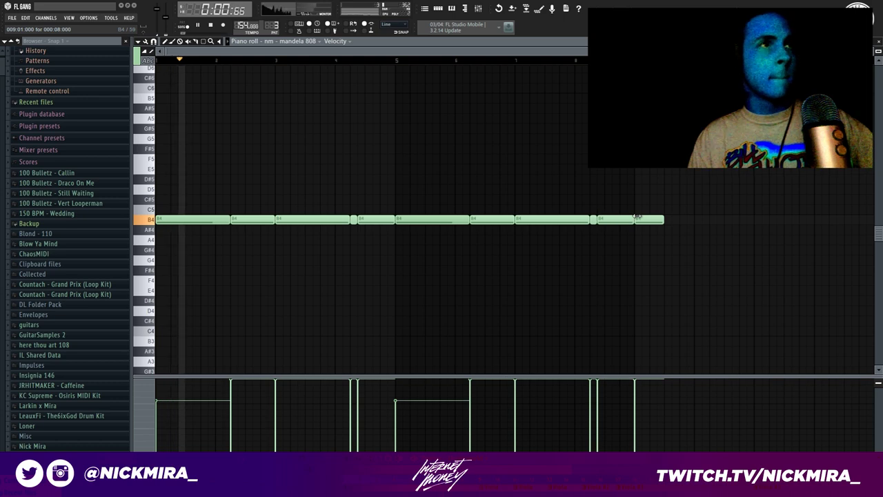
{"action": "right_click", "coordinate": [642, 220]}
{"action": "key", "text": "ctrl+a"}
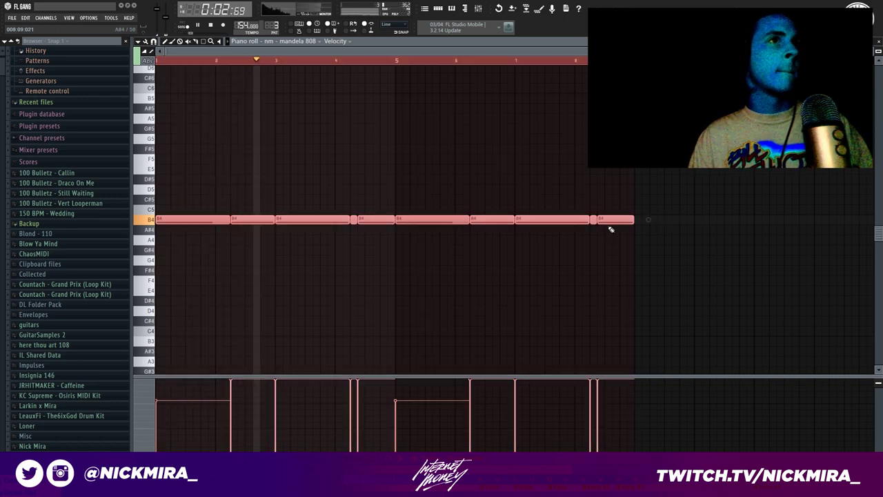
Fill the nm - falls hh channel every 2 steps and add a clap hit on step 9
{"action": "key", "text": "F7"}
{"action": "right_click", "coordinate": [180, 119]}
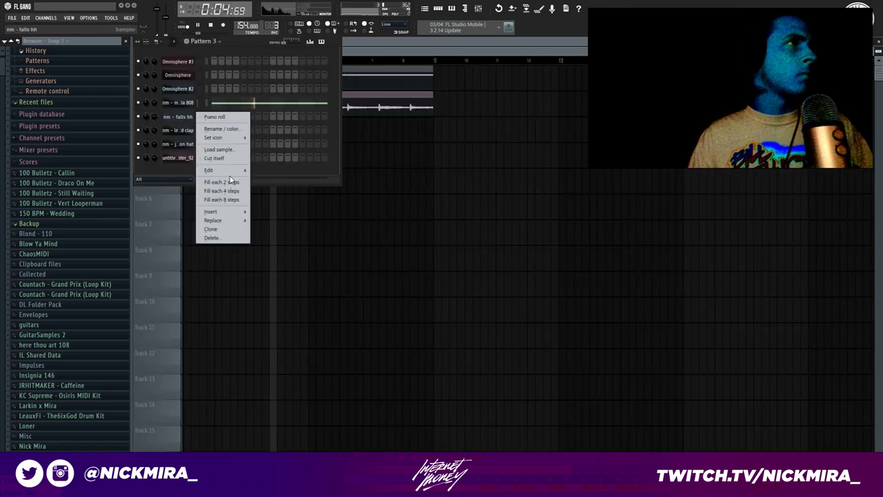
{"action": "left_click", "coordinate": [213, 132]}
{"action": "left_click", "coordinate": [273, 130]}
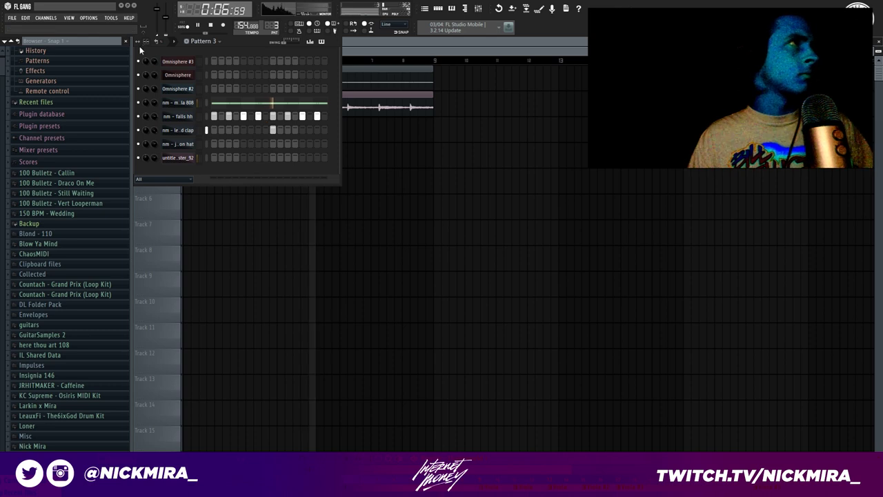
Add C5 nm - johnson hat notes at step 1 of bars 1, 3, 5 and 7 and step 5 of bars 2, 4, 6 and 8
{"action": "right_click", "coordinate": [196, 142]}
{"action": "left_click", "coordinate": [222, 144]}
{"action": "scroll", "coordinate": [222, 67], "scroll_direction": "down", "scroll_amount": 2}
{"action": "right_click", "coordinate": [544, 219]}
{"action": "key", "text": "ctrl+z"}
{"action": "left_click_drag", "start_coordinate": [256, 220], "coordinate": [268, 219]}
{"action": "left_click_drag", "start_coordinate": [339, 221], "coordinate": [354, 221]}
{"action": "left_click_drag", "start_coordinate": [445, 202], "coordinate": [648, 273]}
{"action": "key", "text": "Delete"}
{"action": "key", "text": "ctrl+z"}
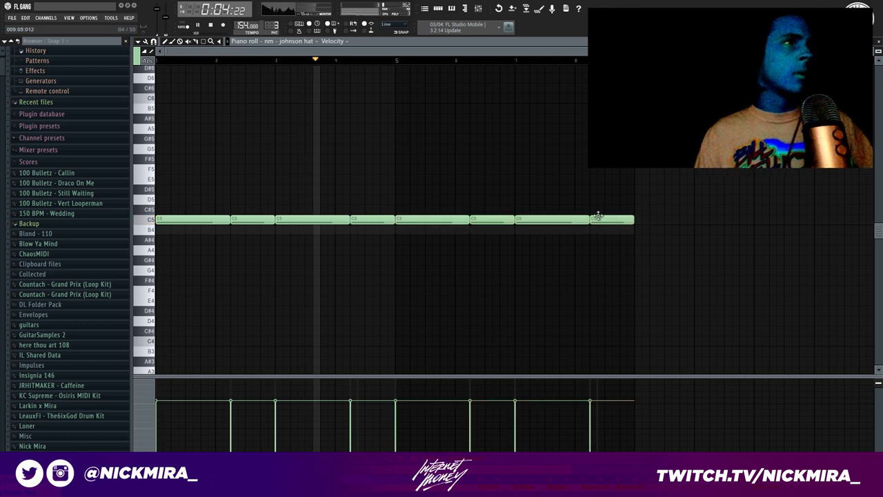
{"action": "key", "text": "ctrl+z"}
{"action": "key", "text": "Escape"}
Add an A4 note at the start of the nm - falls hh part and chop it with the Chopper's default pattern
{"action": "right_click", "coordinate": [198, 115]}
{"action": "left_click", "coordinate": [221, 116]}
{"action": "scroll", "coordinate": [221, 62], "scroll_direction": "down", "scroll_amount": 1}
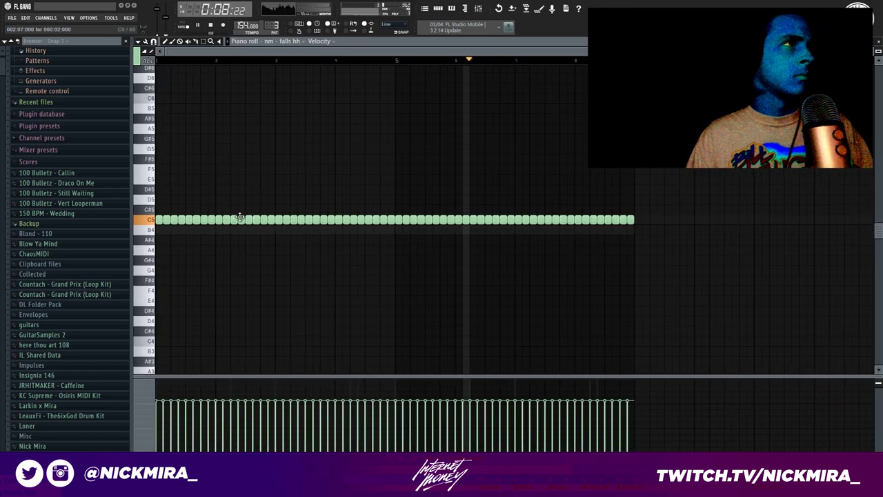
{"action": "left_click", "coordinate": [159, 250]}
{"action": "scroll", "coordinate": [185, 246], "scroll_direction": "down", "scroll_amount": 1}
{"action": "key", "text": "alt+u"}
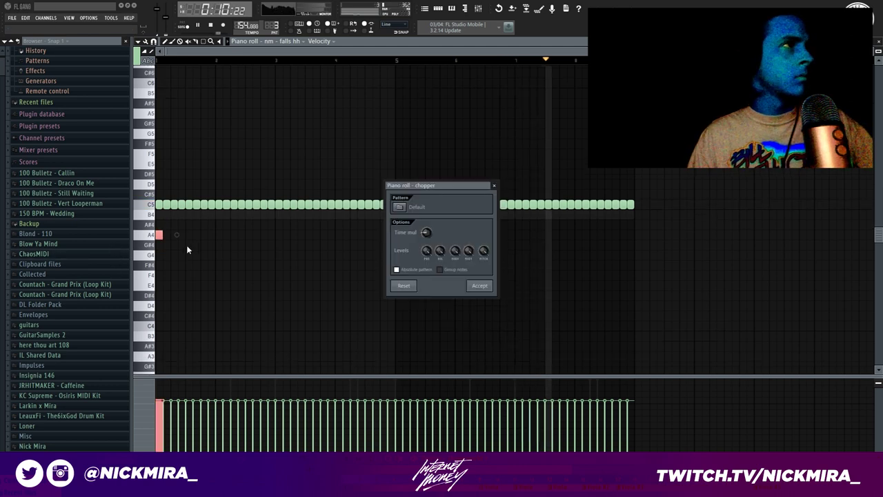
{"action": "key", "text": "Return"}
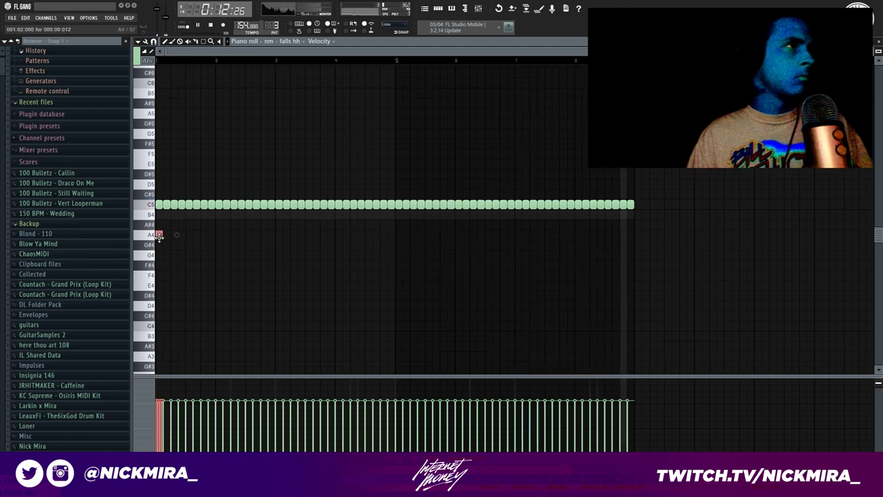
Copy the hi-hat roll to G4 near bar 1's end and F4 in bar 2, and repeat the A4, G4 and F4 rolls across bars 3–4
{"action": "left_click_drag", "start_coordinate": [243, 238], "coordinate": [213, 253]}
{"action": "left_click_drag", "start_coordinate": [276, 280], "coordinate": [234, 274]}
{"action": "left_click_drag", "start_coordinate": [278, 221], "coordinate": [317, 262]}
Delete the hi-hat notes in bars 5–8 and duplicate bars 1–4 with their rolls into that space
{"action": "left_click_drag", "start_coordinate": [396, 196], "coordinate": [762, 296]}
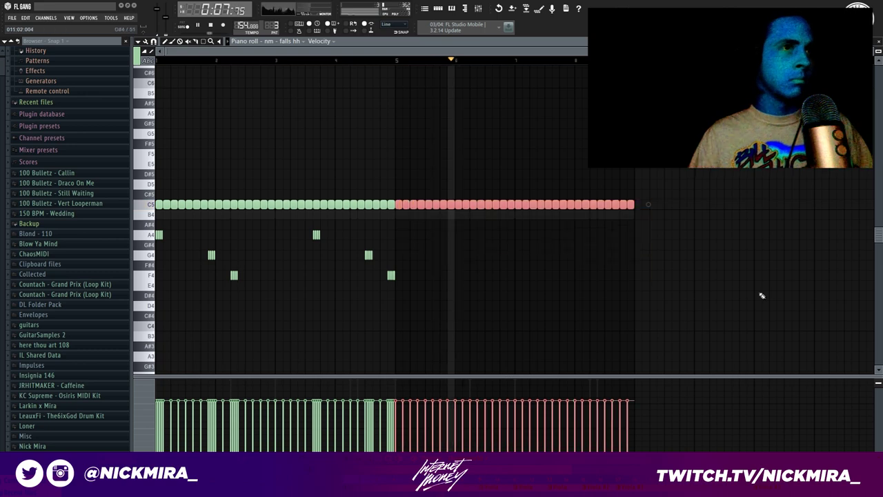
{"action": "key", "text": "Delete"}
{"action": "key", "text": "ctrl+a"}
{"action": "key", "text": "ctrl+b"}
{"action": "key", "text": "ctrl+d"}
Stop the drum playback and load the Athena bank's pluck - kina patch in Omnisphere #2
{"action": "key", "text": "F7"}
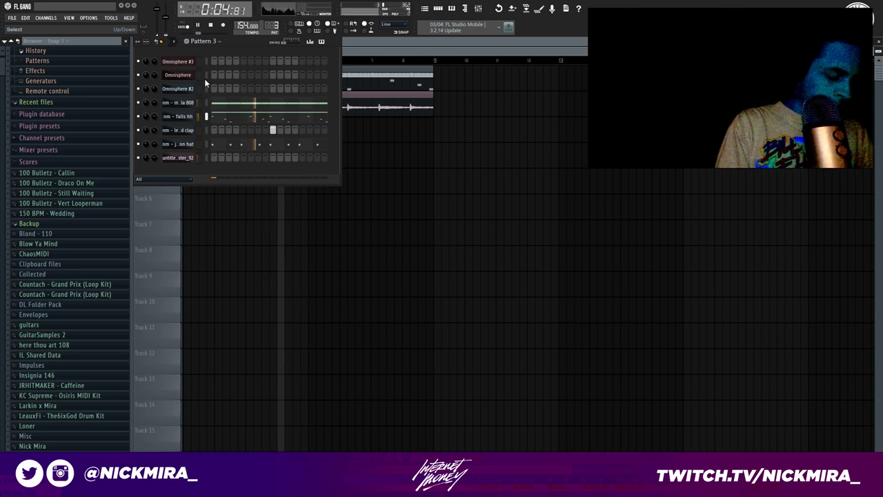
{"action": "key", "text": "space"}
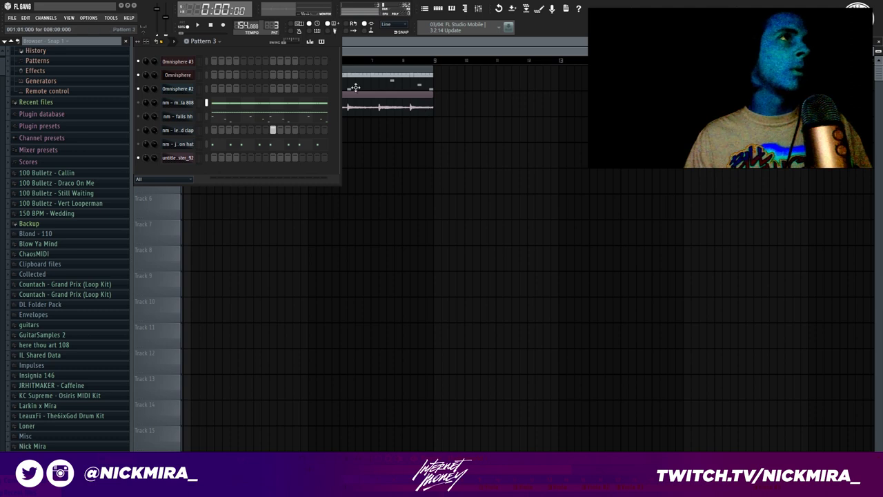
{"action": "left_click", "coordinate": [191, 90]}
{"action": "scroll", "coordinate": [344, 336], "scroll_direction": "up", "scroll_amount": 2}
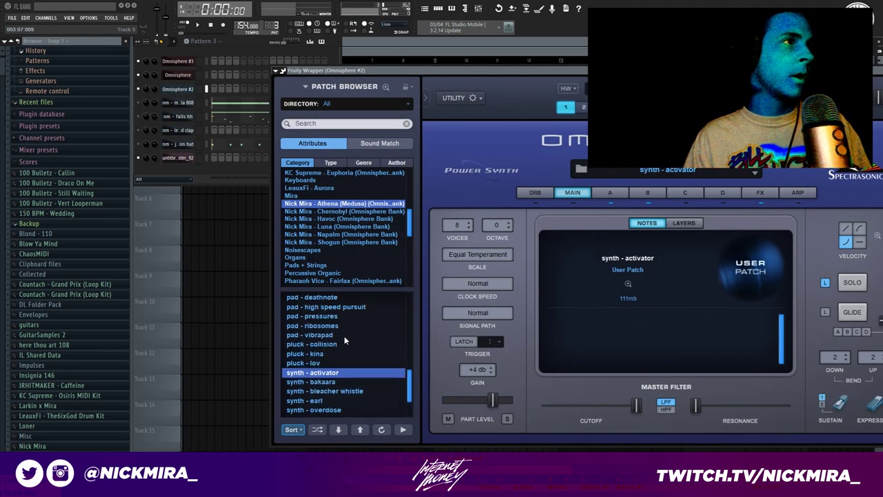
{"action": "left_click", "coordinate": [333, 354]}
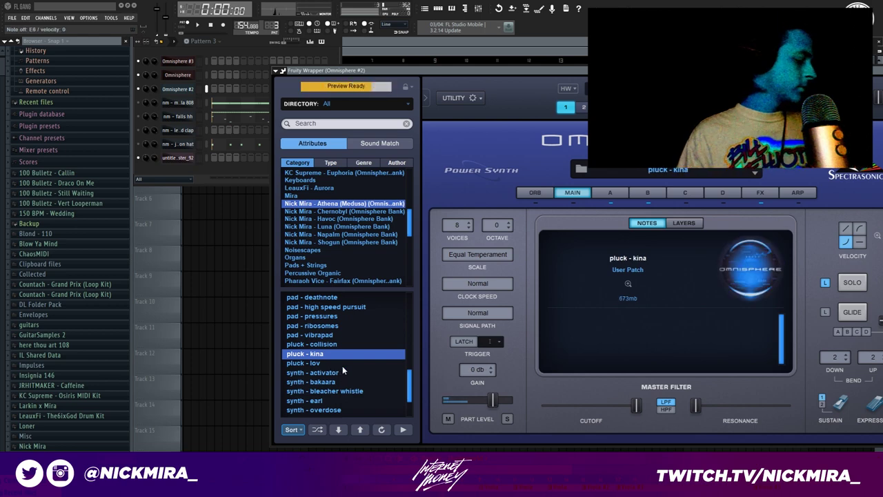
Place Omnisphere #2 notes E6, A5, E6 and A5 from bar 1, with D6 and C6 at steps 9 and 13 of bar 2
{"action": "right_click", "coordinate": [196, 86]}
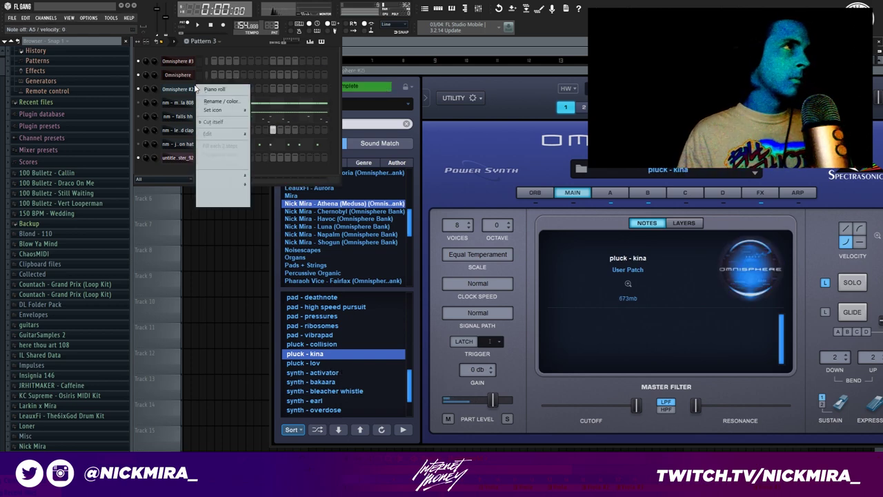
{"action": "left_click", "coordinate": [208, 91]}
{"action": "scroll", "coordinate": [193, 92], "scroll_direction": "up", "scroll_amount": 4}
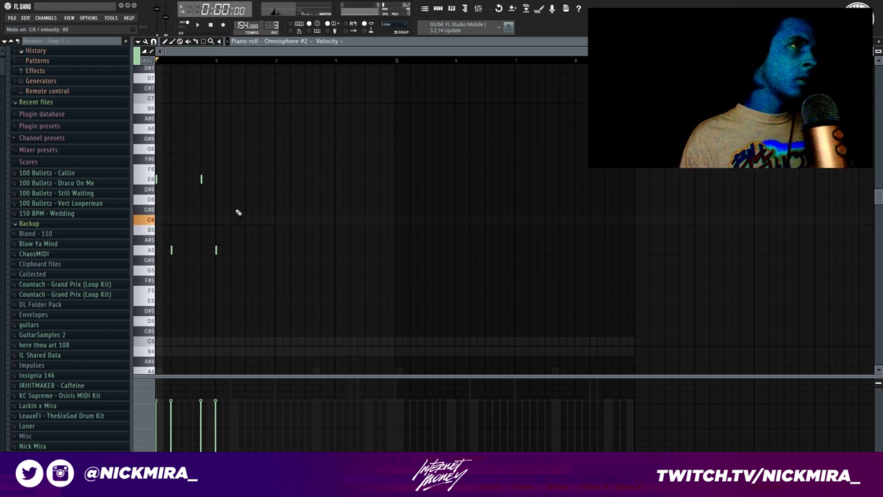
{"action": "key", "text": "space"}
{"action": "left_click_drag", "start_coordinate": [262, 196], "coordinate": [227, 223]}
{"action": "key", "text": "shift+Right"}
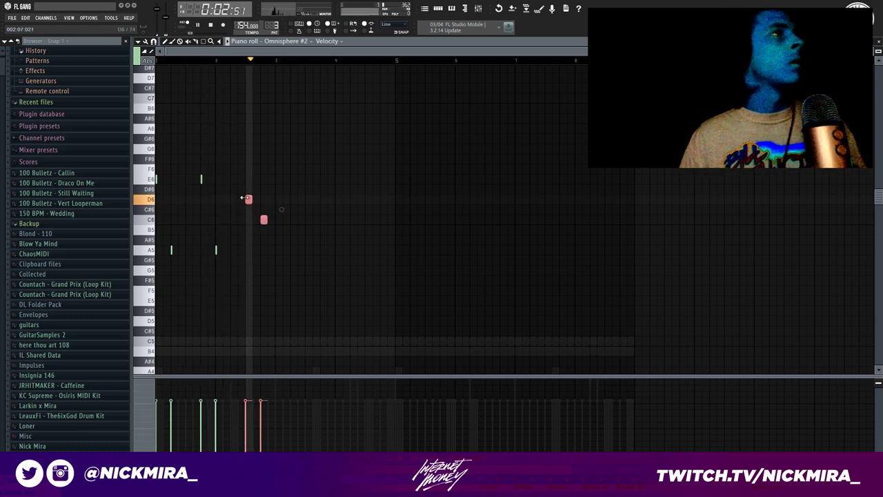
Extend the pluck notes legato and scale the whole two-bar phrase to 50% length
{"action": "key", "text": "ctrl+d"}
{"action": "key", "text": "ctrl+l"}
{"action": "key", "text": "space"}
{"action": "key", "text": "ctrl+a"}
{"action": "key", "text": "space"}
{"action": "key", "text": "ctrl+s"}
{"action": "key", "text": "Escape"}
{"action": "left_click_drag", "start_coordinate": [290, 215], "coordinate": [234, 207]}
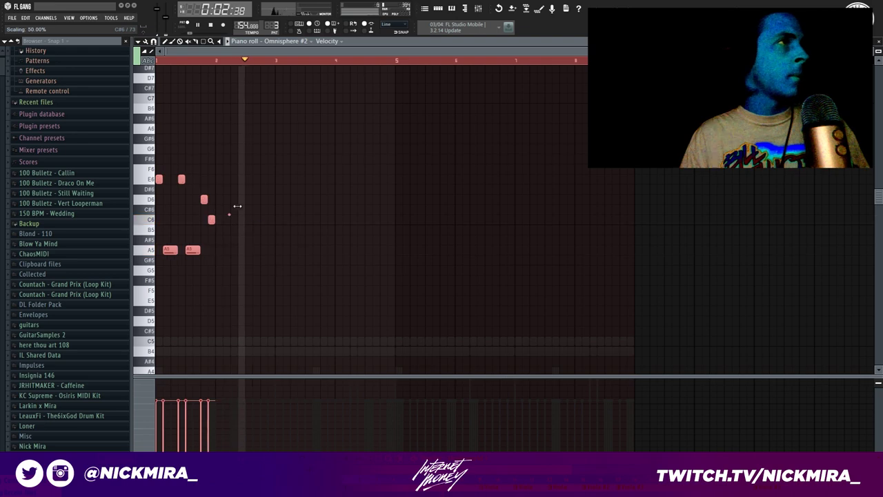
Duplicate the one-bar pluck phrase across bars 2–4
{"action": "key", "text": "ctrl+d"}
{"action": "key", "text": "ctrl+b"}
{"action": "key", "text": "ctrl+d"}
{"action": "key", "text": "ctrl+b"}
{"action": "key", "text": "ctrl+d"}
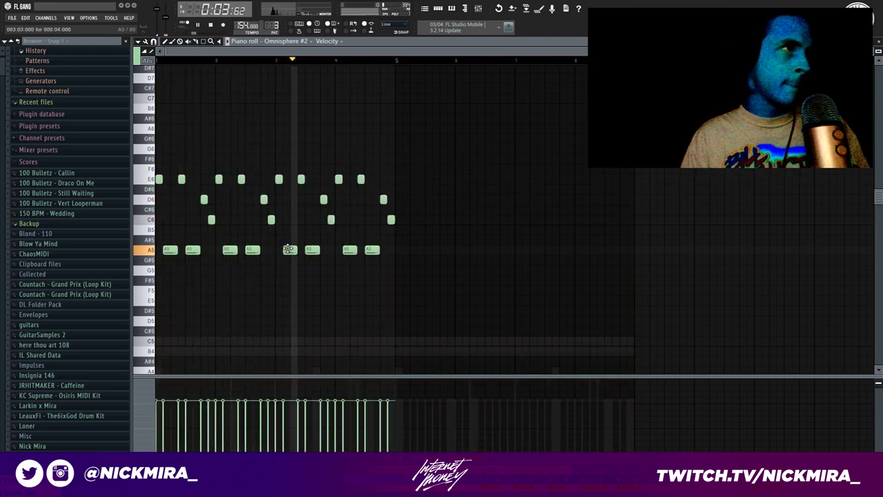
Lower the four A5 pluck notes in bars 3 and 4 to C5 and play the melody
{"action": "key", "text": "Up"}
{"action": "key", "text": "Up"}
{"action": "key", "text": "Up"}
{"action": "key", "text": "ctrl+Down"}
{"action": "scroll", "coordinate": [492, 276], "scroll_direction": "down", "scroll_amount": 2}
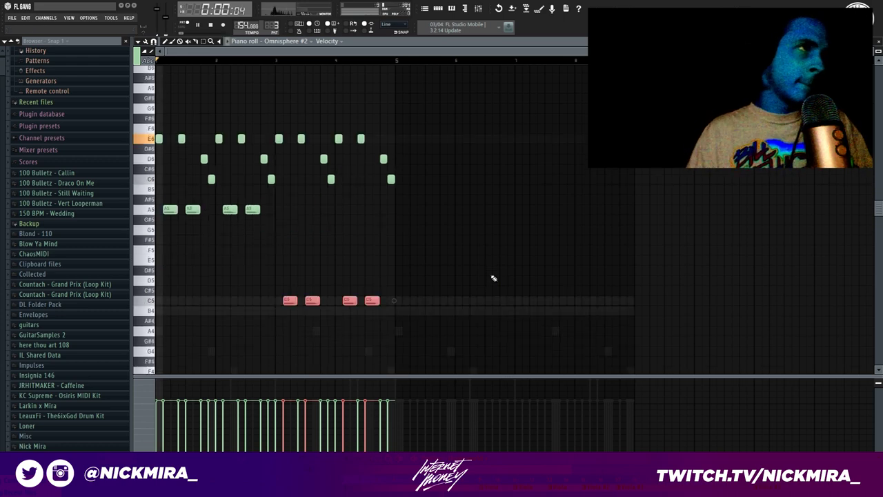
{"action": "key", "text": "space"}
{"action": "key", "text": "ctrl+d"}
Move the two low pluck notes in bar 4 from C5 up to G5
{"action": "left_click_drag", "start_coordinate": [352, 298], "coordinate": [459, 321]}
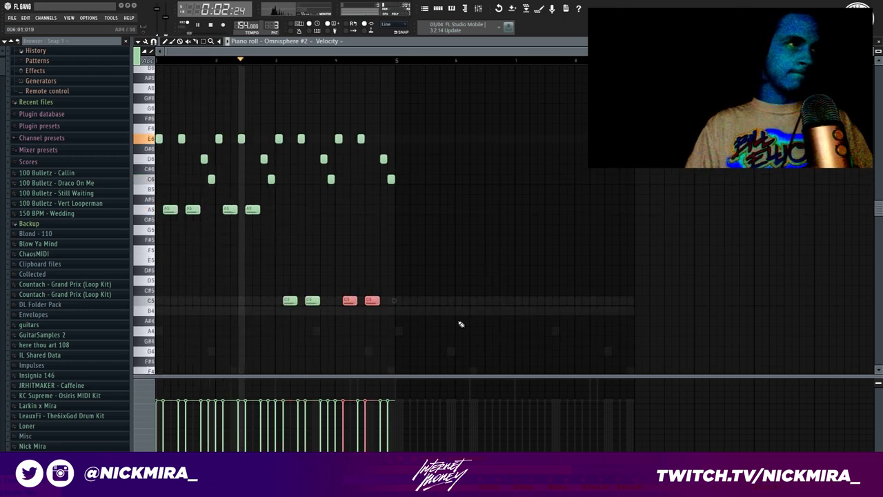
{"action": "key", "text": "Up"}
{"action": "key", "text": "Up"}
{"action": "key", "text": "Up"}
{"action": "key", "text": "ctrl+Up"}
{"action": "key", "text": "Down"}
{"action": "key", "text": "Down"}
{"action": "key", "text": "Down"}
{"action": "key", "text": "Down"}
{"action": "key", "text": "Down"}
{"action": "key", "text": "Down"}
{"action": "key", "text": "Down"}
{"action": "key", "text": "Down"}
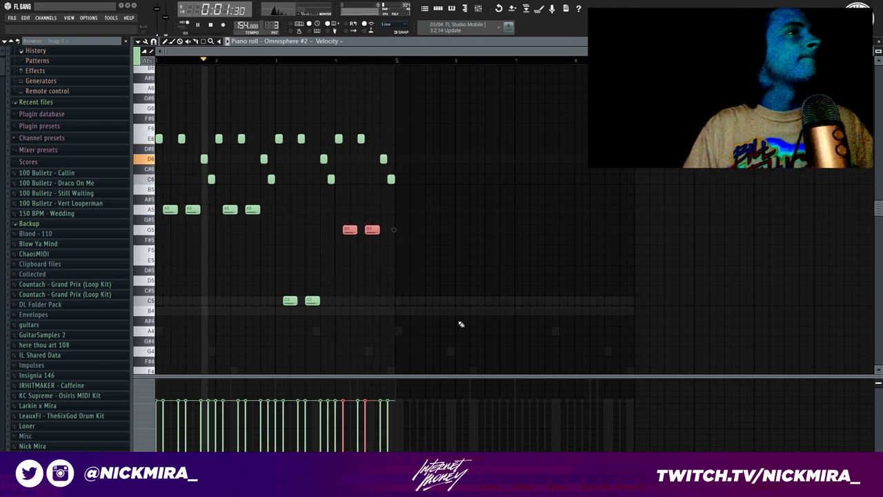
Duplicate the four-bar pluck melody into bars 5–8
{"action": "key", "text": "ctrl+d"}
{"action": "key", "text": "ctrl+b"}
{"action": "key", "text": "ctrl+d"}
Lower the four A5 notes in bars 5 and 6 to F5
{"action": "left_click_drag", "start_coordinate": [401, 204], "coordinate": [530, 229]}
{"action": "key", "text": "Down"}
{"action": "key", "text": "Down"}
{"action": "key", "text": "Down"}
{"action": "key", "text": "Down"}
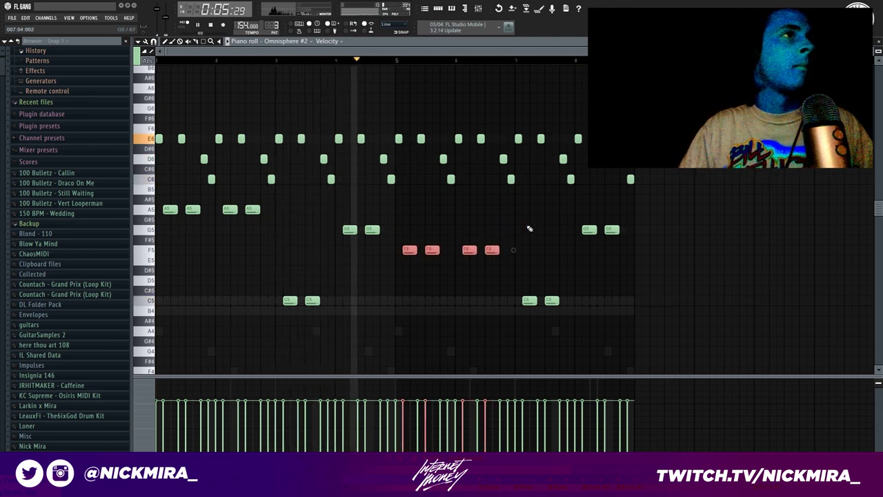
Raise the low pluck notes in bars 7 and 8 to G#5 and stop playback
{"action": "key", "text": "ctrl+d"}
{"action": "left_click_drag", "start_coordinate": [515, 276], "coordinate": [686, 351]}
{"action": "key", "text": "Up"}
{"action": "key", "text": "Up"}
{"action": "key", "text": "Up"}
{"action": "key", "text": "Up"}
{"action": "key", "text": "Up"}
{"action": "key", "text": "Up"}
{"action": "key", "text": "Up"}
{"action": "key", "text": "Up"}
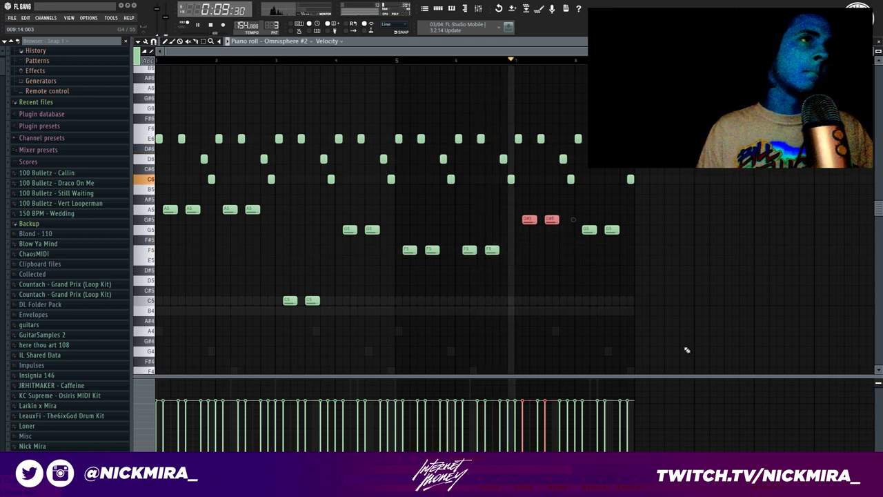
{"action": "left_click_drag", "start_coordinate": [578, 221], "coordinate": [643, 256]}
{"action": "key", "text": "Up"}
{"action": "key", "text": "ctrl+d"}
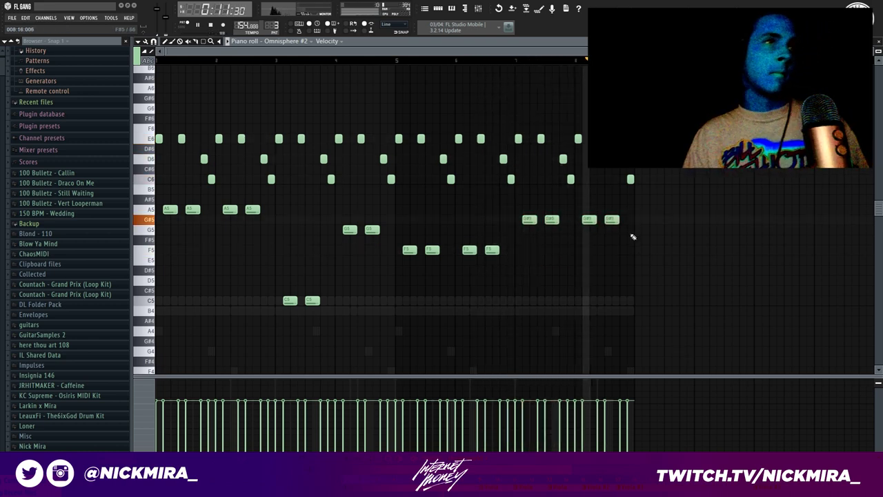
{"action": "key", "text": "space"}
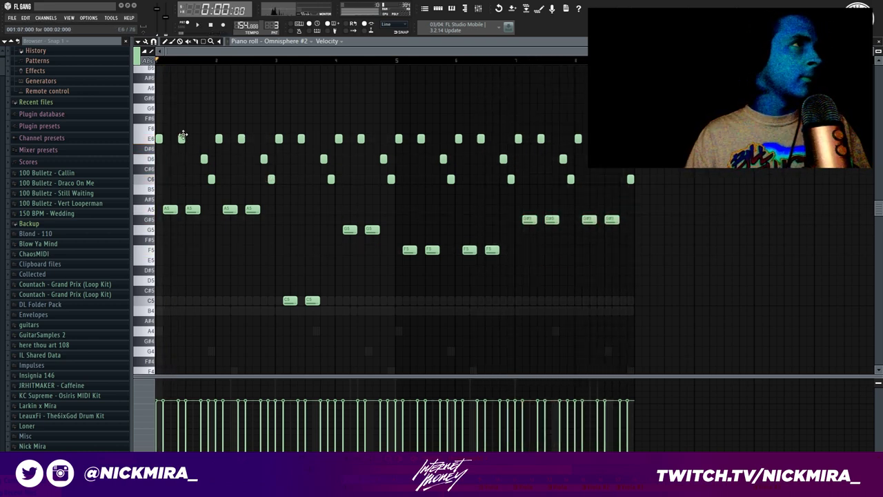
Raise the second E6 of bars 1–8 to G6, G6, A6, A6, C7, B6, G6 and A6 respectively
{"action": "key", "text": "space"}
{"action": "left_click_drag", "start_coordinate": [241, 137], "coordinate": [240, 107]}
{"action": "left_click_drag", "start_coordinate": [300, 138], "coordinate": [299, 76]}
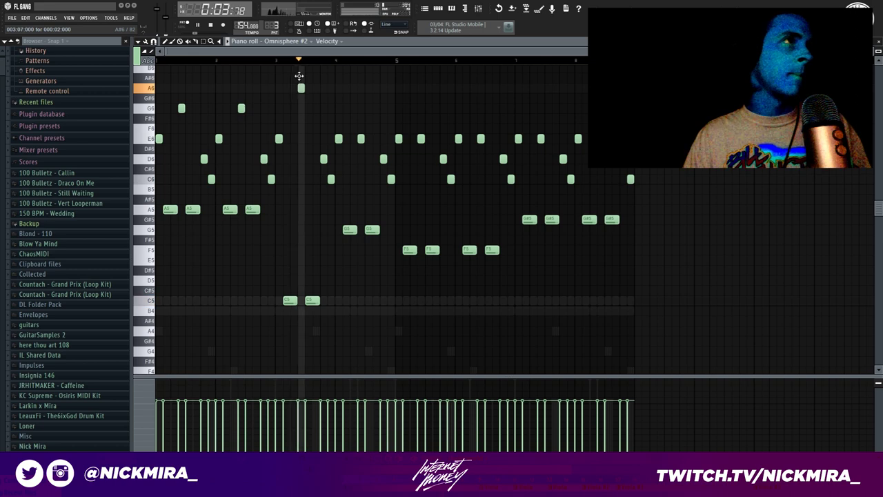
{"action": "left_click", "coordinate": [361, 139]}
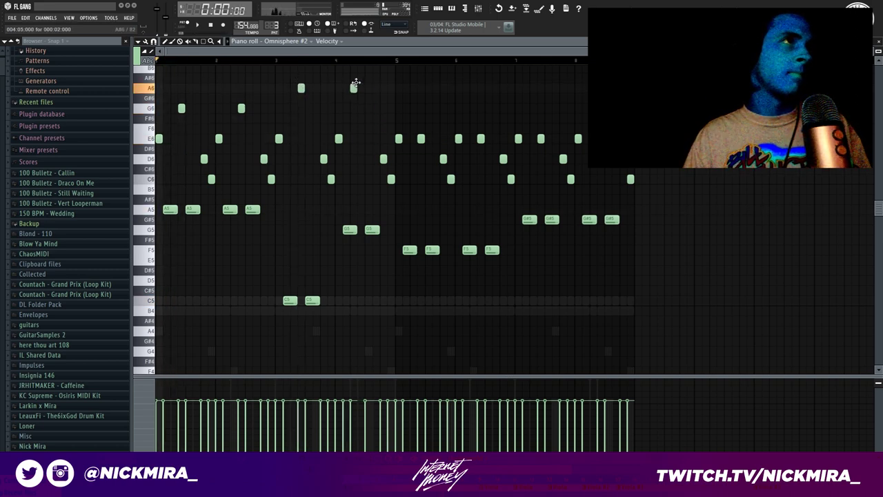
{"action": "scroll", "coordinate": [379, 117], "scroll_direction": "up", "scroll_amount": 2}
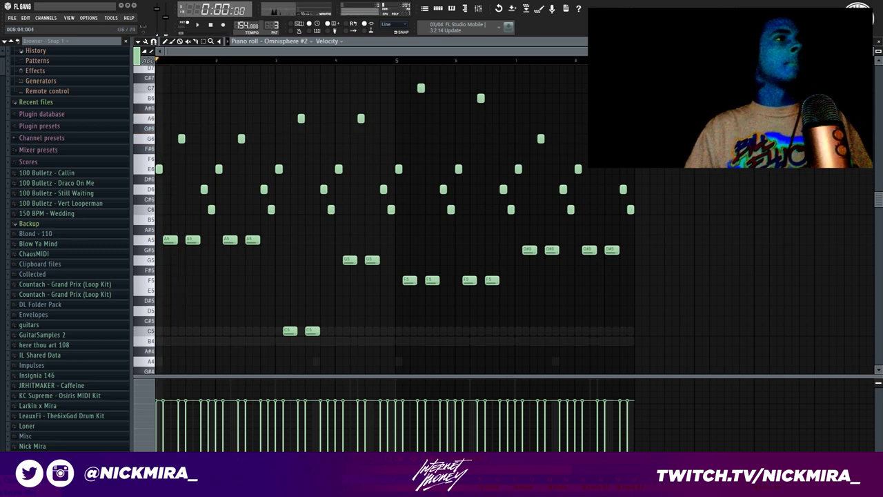
Transpose the entire pluck melody down two semitones and replay it
{"action": "key", "text": "Down"}
{"action": "key", "text": "Down"}
{"action": "key", "text": "space"}
{"action": "key", "text": "space"}
Add high pluck notes in bar 1: A6 at the start and G6 at step 11
{"action": "scroll", "coordinate": [164, 177], "scroll_direction": "up", "scroll_amount": 3}
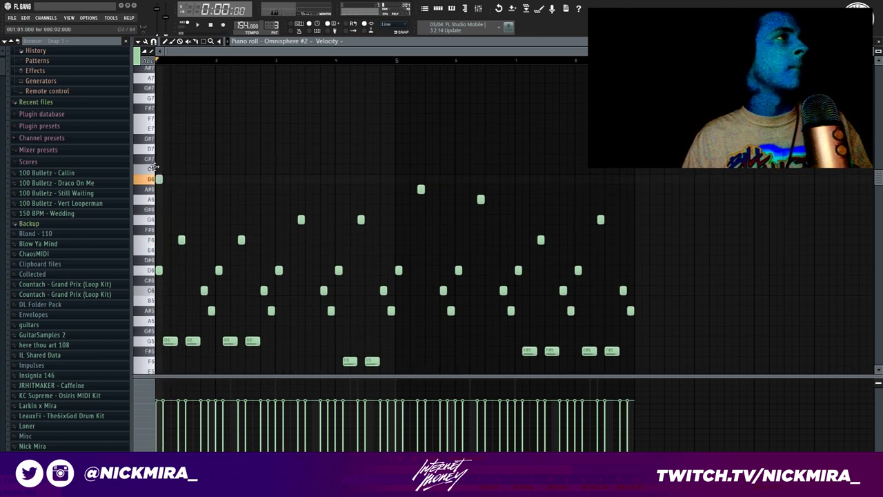
{"action": "key", "text": "space"}
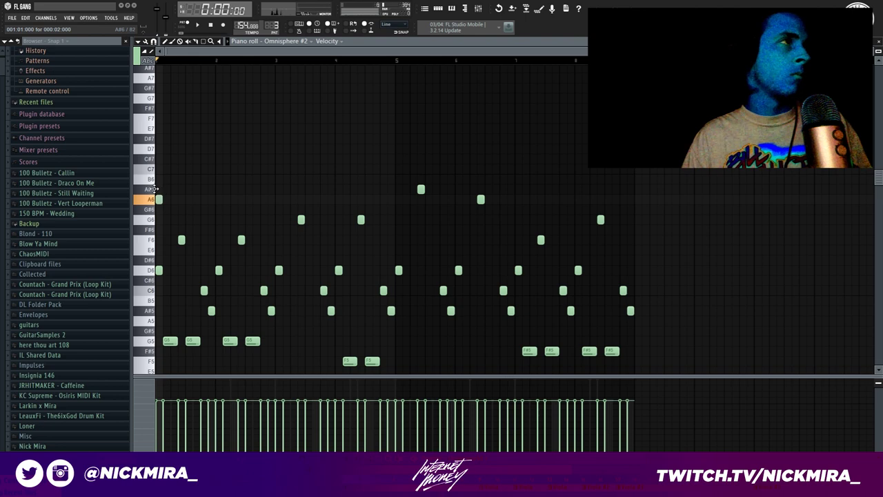
{"action": "left_click", "coordinate": [202, 220]}
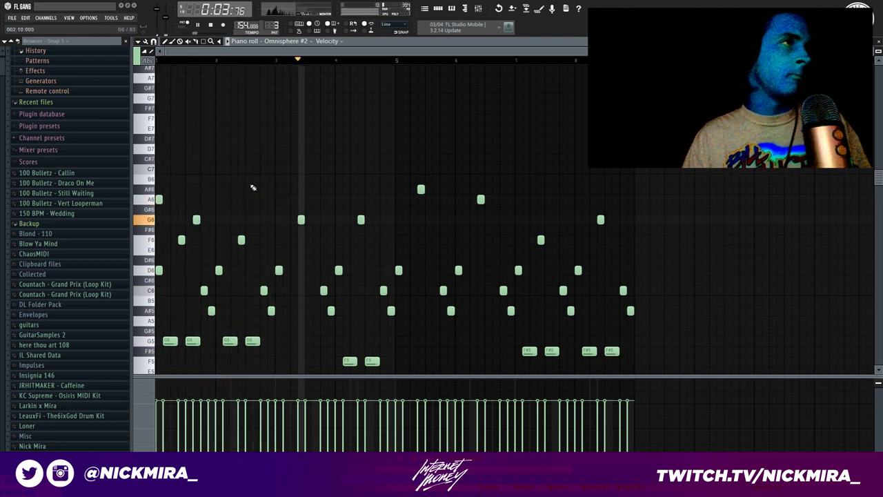
{"action": "scroll", "coordinate": [257, 136], "scroll_direction": "down", "scroll_amount": 6}
{"action": "scroll", "coordinate": [323, 196], "scroll_direction": "up", "scroll_amount": 2}
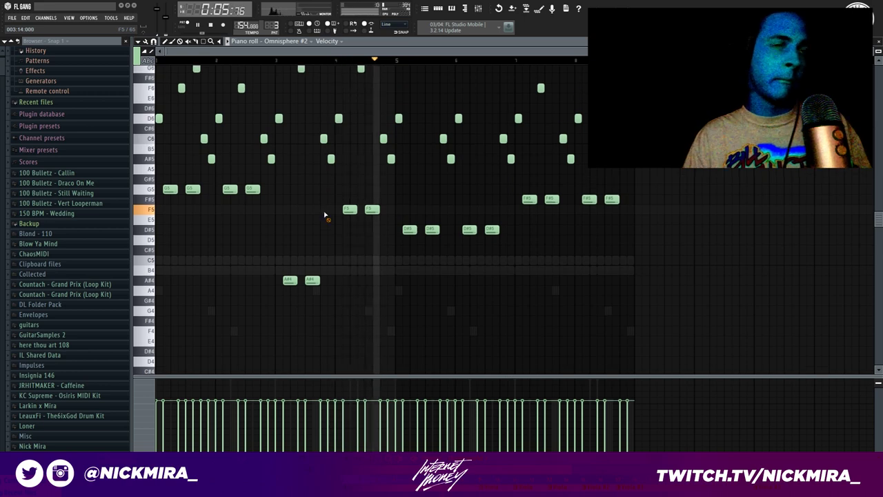
Copy the pluck melody to the Omnisphere channel playing bell - winnie and set a drum channel's volume to 70%
{"action": "key", "text": "F7"}
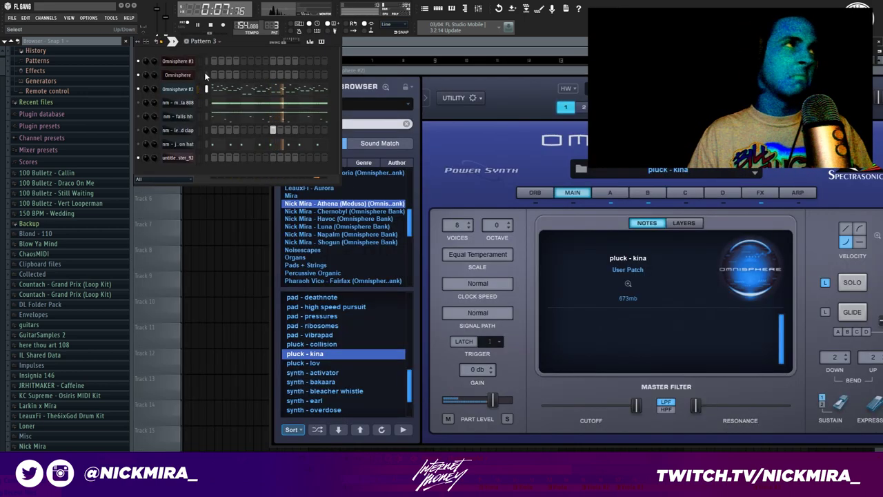
{"action": "left_click", "coordinate": [177, 74]}
{"action": "left_click", "coordinate": [164, 76]}
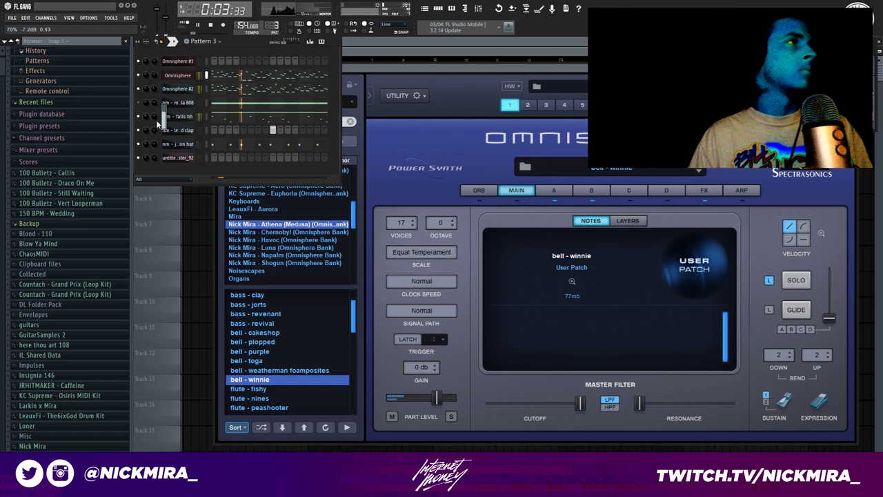
{"action": "left_click", "coordinate": [322, 41]}
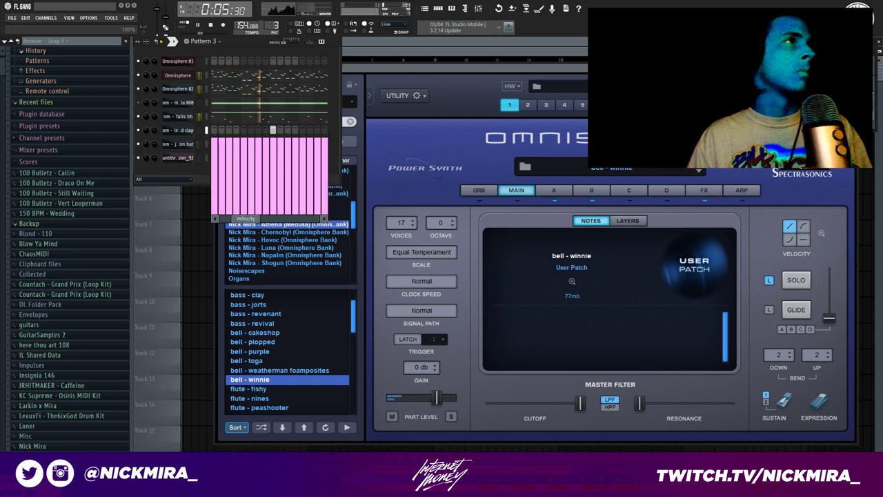
Transpose all mandela 808 notes to G5, and drop those in bars 3 and 4 to A#4
{"action": "left_click", "coordinate": [207, 102]}
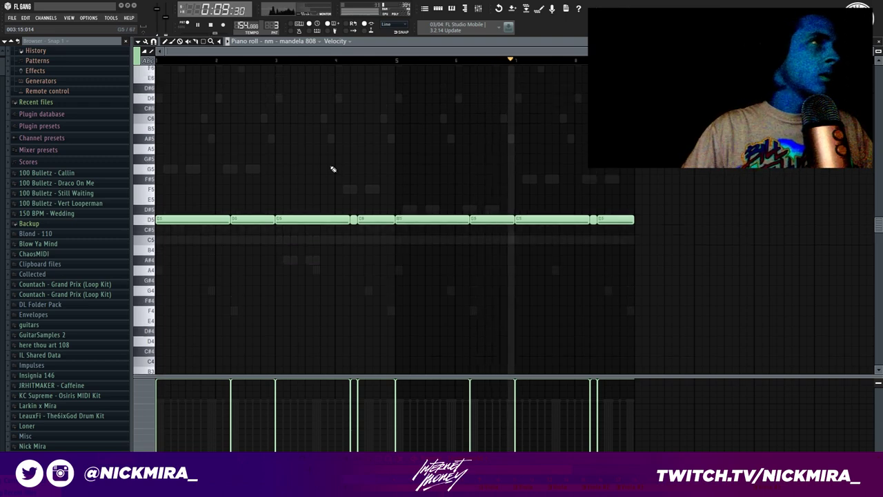
{"action": "key", "text": "shift+Up"}
{"action": "left_click_drag", "start_coordinate": [306, 225], "coordinate": [375, 222]}
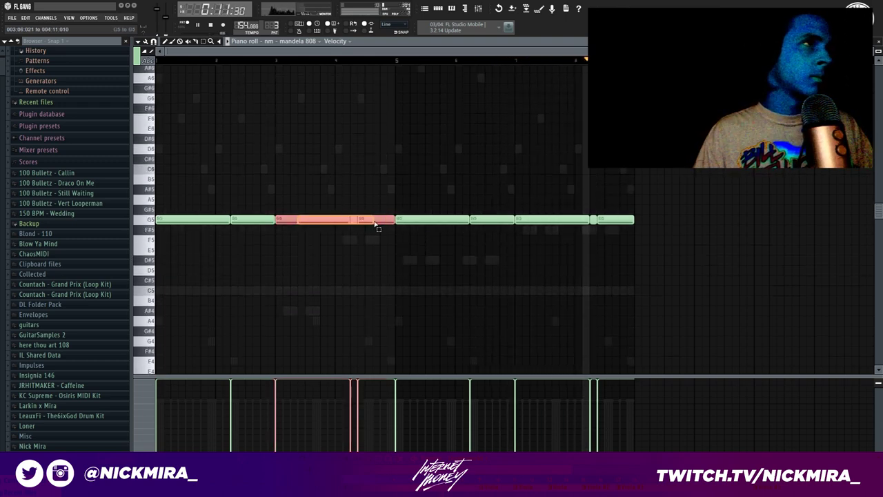
{"action": "key", "text": "shift+Up"}
{"action": "key", "text": "shift+Up"}
{"action": "key", "text": "shift+Up"}
{"action": "key", "text": "ctrl+Down"}
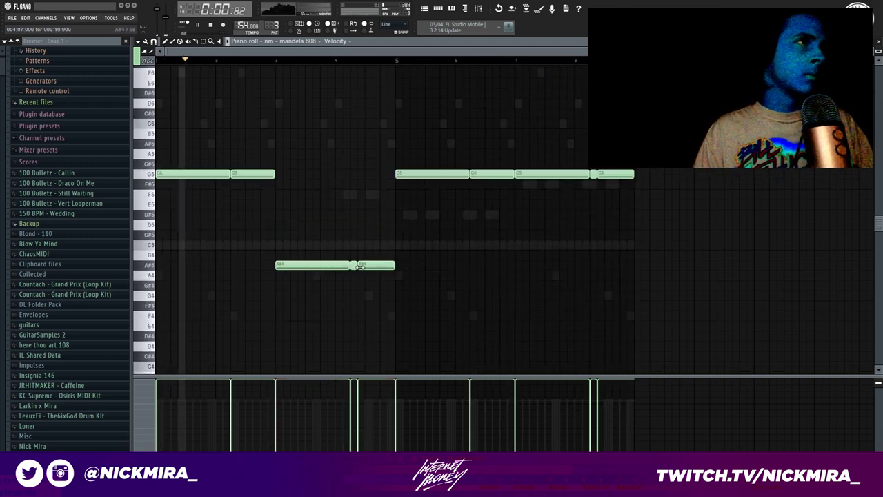
Raise the last two 808 notes in bar 4 from A#4 to F5
{"action": "key", "text": "shift+Up"}
{"action": "key", "text": "shift+Up"}
{"action": "key", "text": "shift+Up"}
{"action": "key", "text": "shift+Up"}
{"action": "key", "text": "shift+Up"}
{"action": "key", "text": "shift+Up"}
{"action": "key", "text": "shift+Up"}
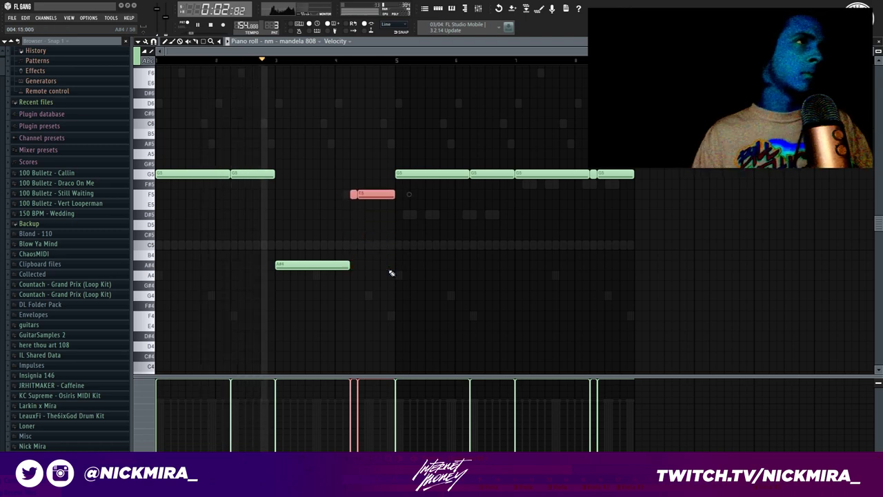
Add a short F5 808 note at step 3 of bar 4 and shorten the A#4 note to end there
{"action": "left_click", "coordinate": [353, 203]}
{"action": "left_click", "coordinate": [346, 194]}
{"action": "left_click_drag", "start_coordinate": [350, 265], "coordinate": [342, 265]}
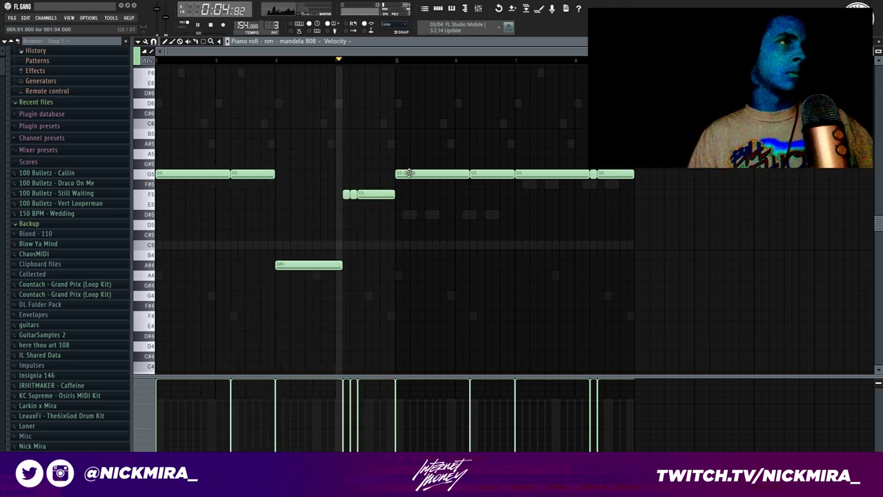
Move the 808 notes in bars 5 and 6 to D#5 and those in bars 7 and 8 to F#5
{"action": "left_click_drag", "start_coordinate": [421, 165], "coordinate": [499, 216]}
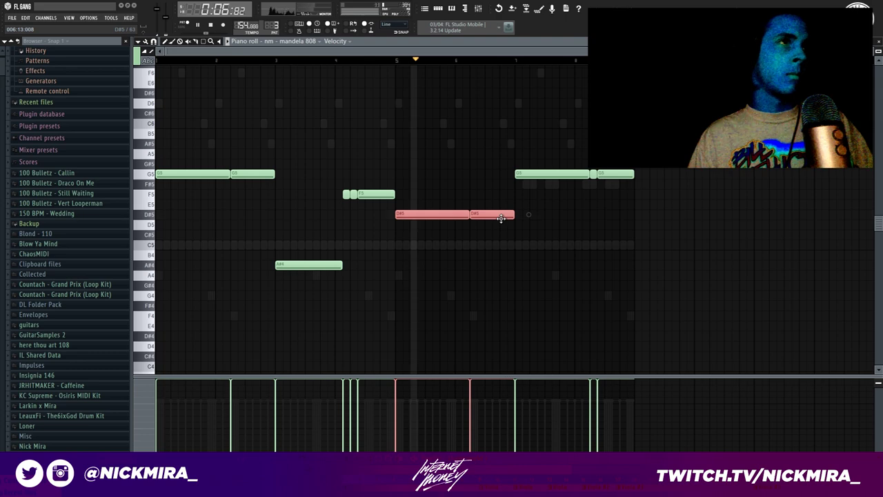
{"action": "left_click_drag", "start_coordinate": [539, 160], "coordinate": [686, 219]}
{"action": "left_click", "coordinate": [686, 219]}
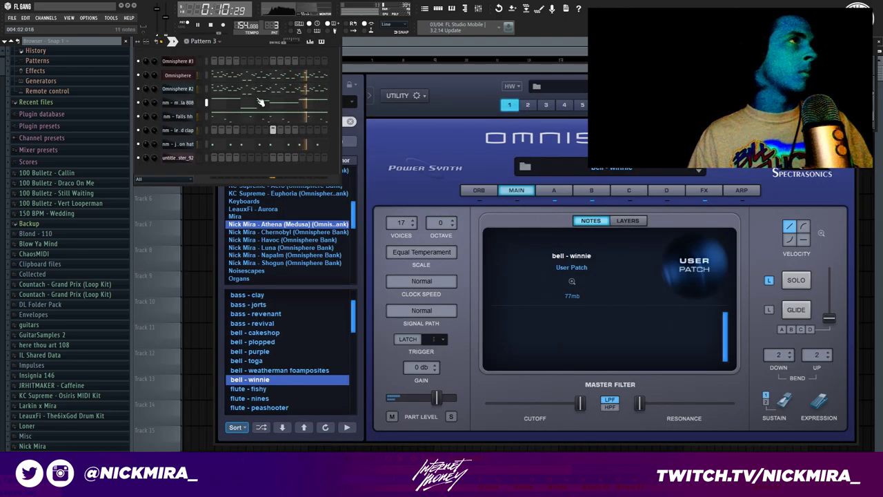
Slice the 808's A#4 note at step 7 of bar 3 and raise its first part an octave to A#5
{"action": "left_click", "coordinate": [261, 102]}
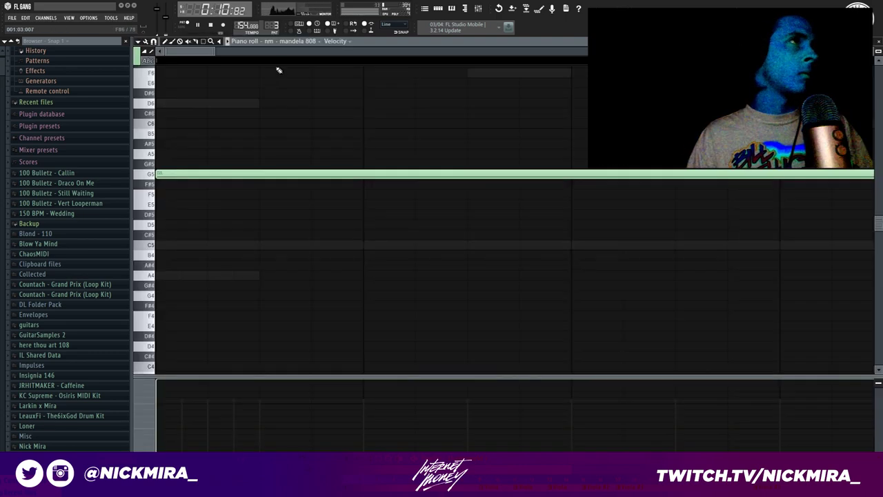
{"action": "left_click_drag", "start_coordinate": [351, 267], "coordinate": [270, 278]}
{"action": "left_click", "coordinate": [269, 278]}
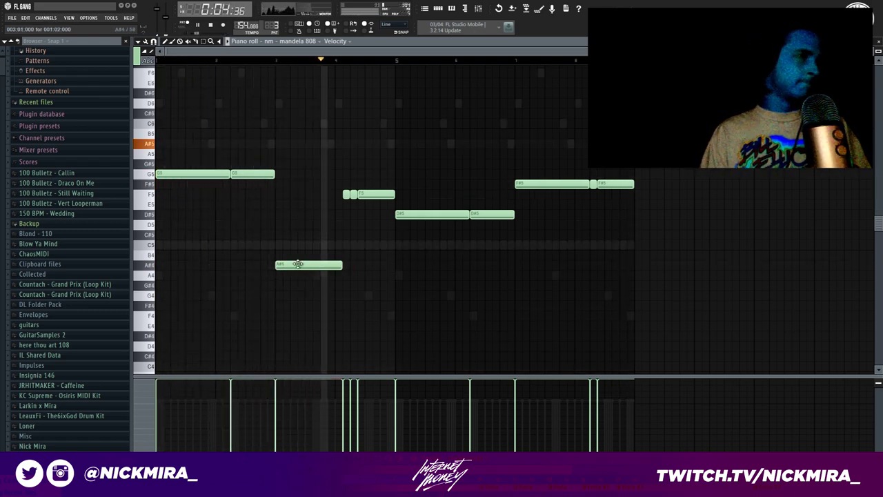
{"action": "left_click_drag", "start_coordinate": [272, 280], "coordinate": [339, 258]}
{"action": "left_click", "coordinate": [280, 61]}
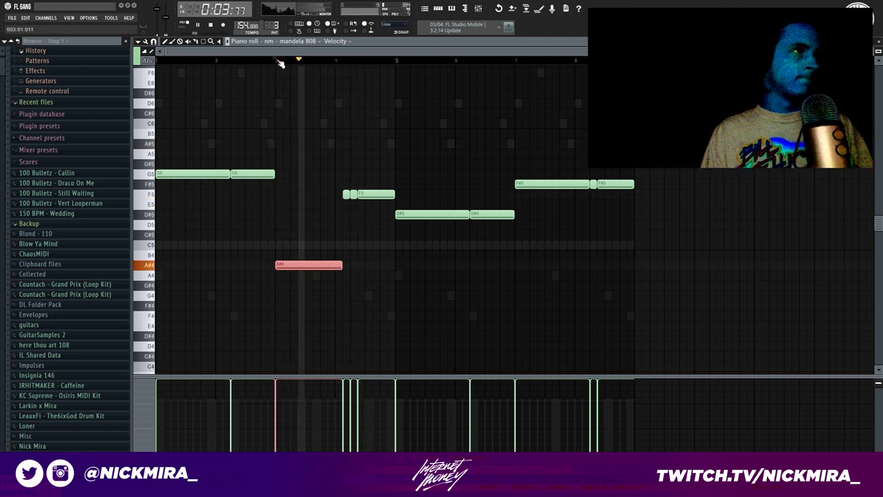
{"action": "left_click", "coordinate": [308, 267]}
{"action": "left_click", "coordinate": [298, 266]}
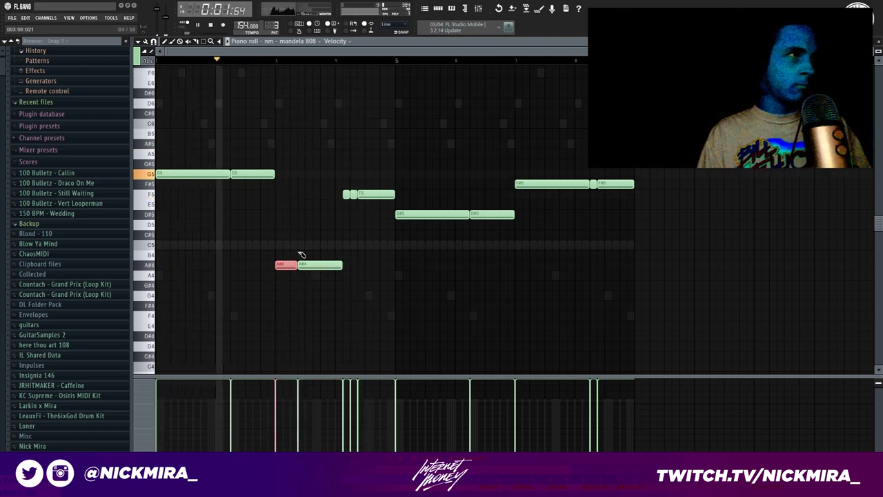
{"action": "key", "text": "ctrl+Up"}
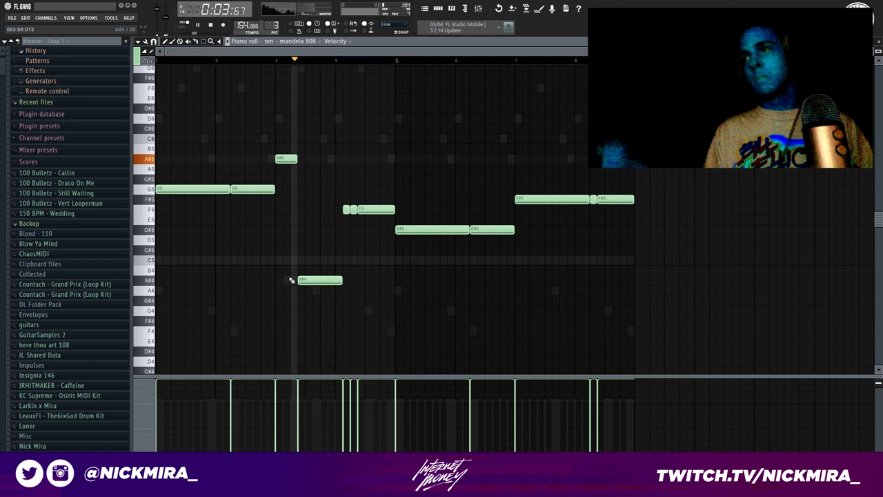
Copy the melody to Omnisphere #3 and load the Athena bank's key - mr blow patch there
{"action": "key", "text": "F7"}
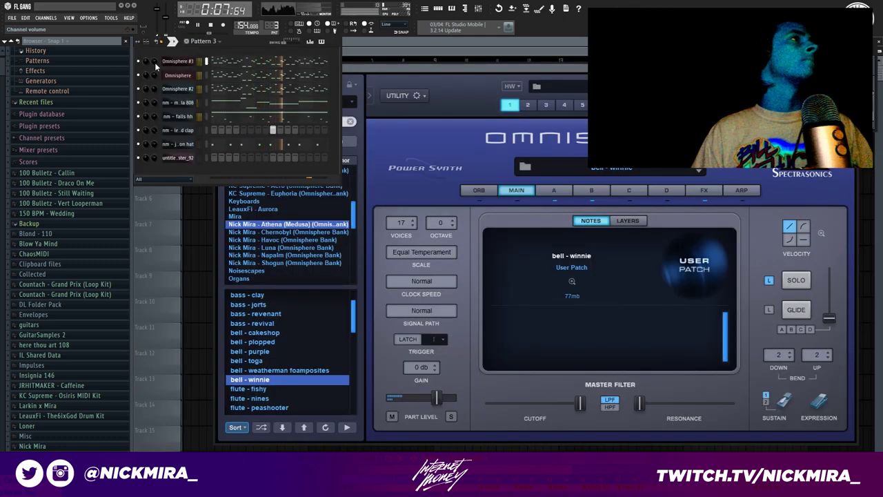
{"action": "left_click", "coordinate": [176, 61]}
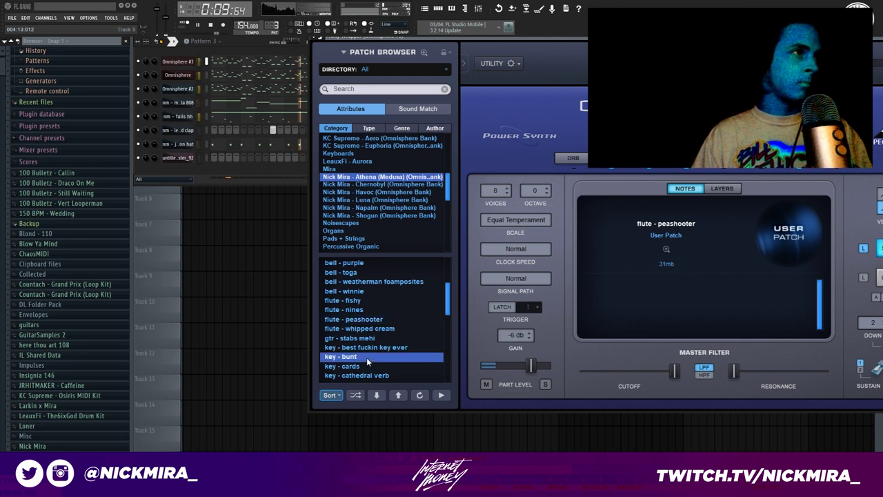
{"action": "scroll", "coordinate": [369, 355], "scroll_direction": "down", "scroll_amount": 2}
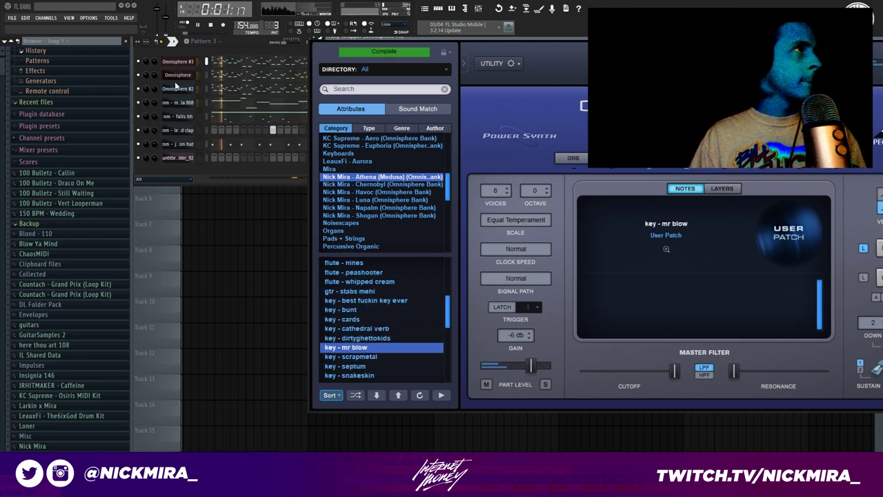
Adjust the Omnisphere #3 channel volume and set the mandela 808's volume to 88%
{"action": "left_click", "coordinate": [154, 63]}
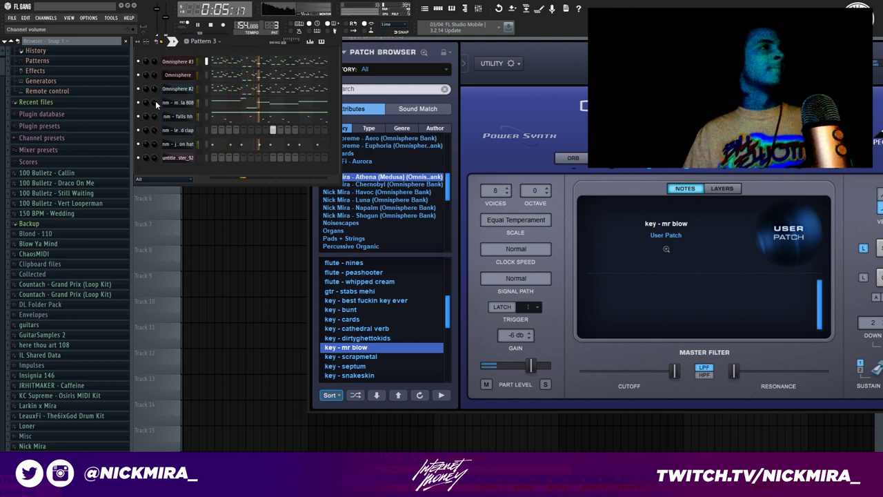
{"action": "scroll", "coordinate": [156, 102], "scroll_direction": "up", "scroll_amount": 2}
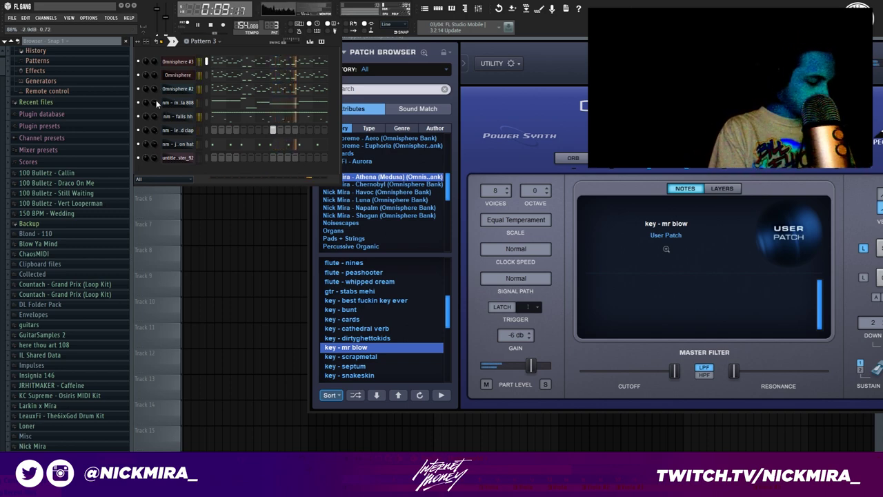
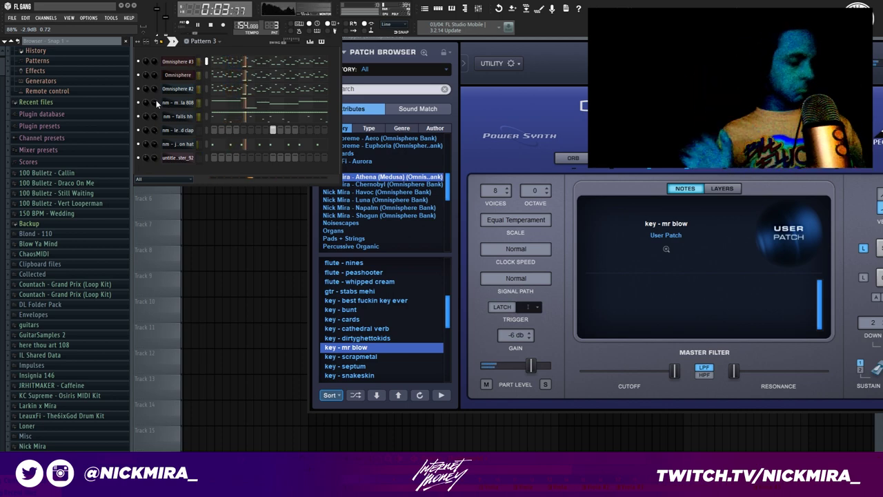
Create a new empty pattern and load the Athena bank's key - dirtyghettokids patch on the Omnisphere channel
{"action": "left_click", "coordinate": [188, 41]}
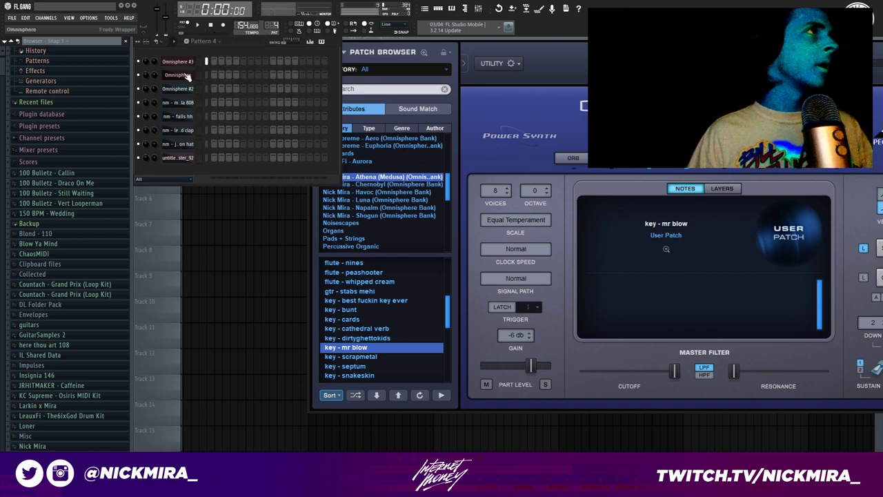
{"action": "left_click", "coordinate": [181, 75]}
{"action": "left_click", "coordinate": [181, 75]}
{"action": "left_click", "coordinate": [181, 75]}
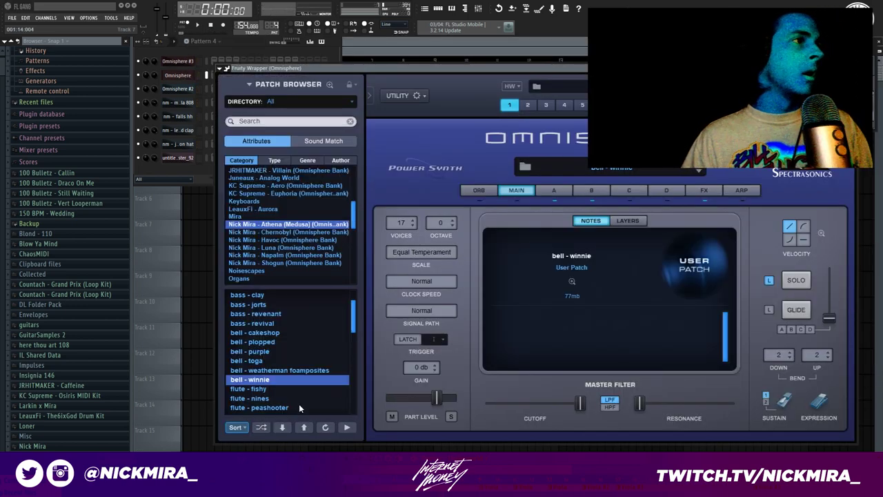
{"action": "scroll", "coordinate": [297, 396], "scroll_direction": "down", "scroll_amount": 3}
{"action": "left_click", "coordinate": [274, 379]}
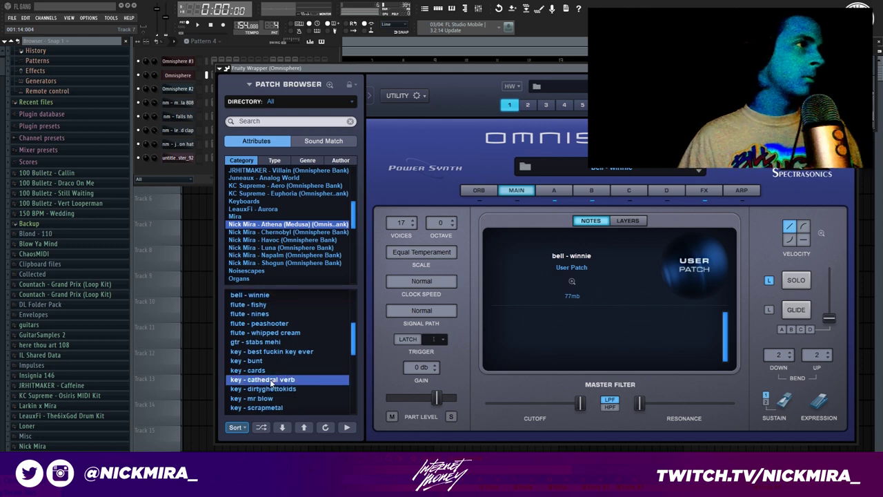
{"action": "scroll", "coordinate": [273, 383], "scroll_direction": "down", "scroll_amount": 1}
{"action": "left_click", "coordinate": [274, 384]}
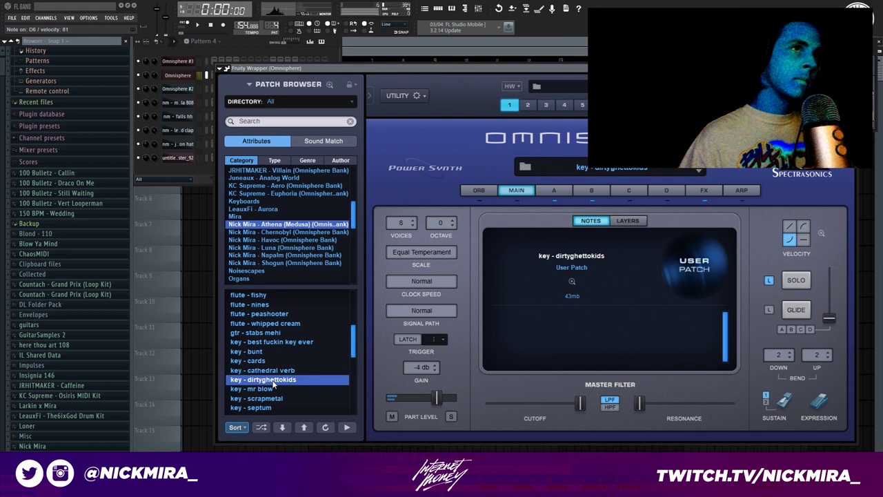
Draw D6, G5, D6 and A#5 on the four beats of bar 1 in the Omnisphere channel's piano roll
{"action": "right_click", "coordinate": [198, 84]}
{"action": "left_click", "coordinate": [211, 64]}
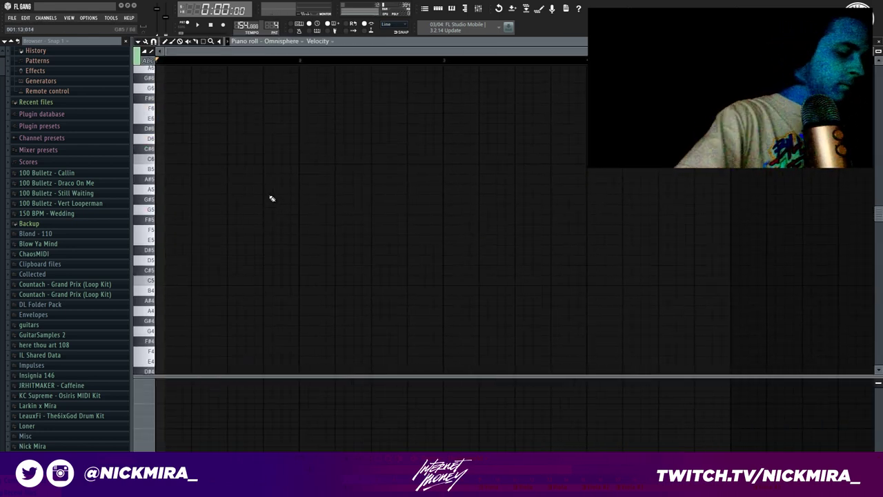
{"action": "scroll", "coordinate": [272, 198], "scroll_direction": "down", "scroll_amount": 2}
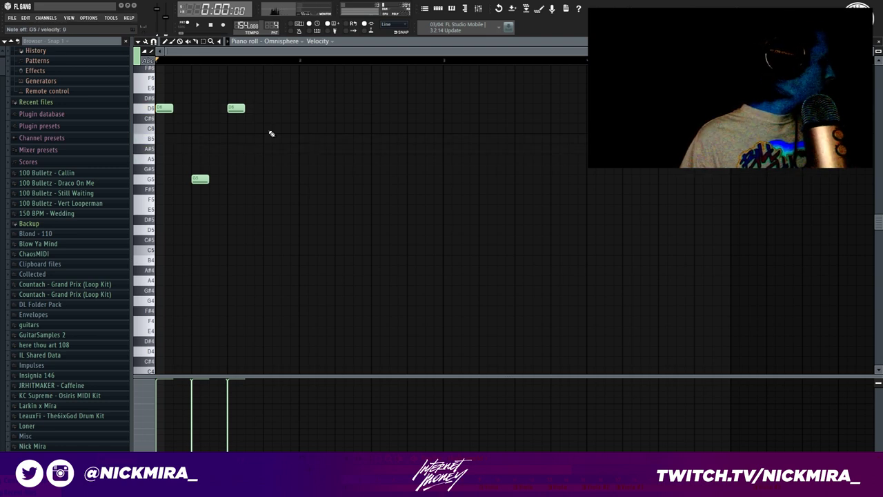
{"action": "left_click_drag", "start_coordinate": [283, 147], "coordinate": [265, 152]}
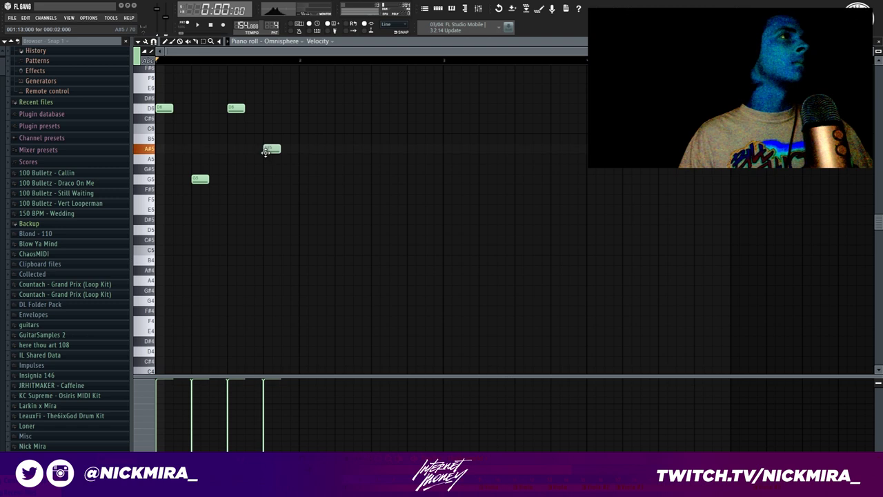
Make the bar 1 notes legato, duplicate them into bar 2 and raise that bar's last note to C6
{"action": "left_click", "coordinate": [302, 148]}
{"action": "key", "text": "ctrl+l"}
{"action": "key", "text": "ctrl+b"}
{"action": "left_click", "coordinate": [419, 147]}
{"action": "scroll", "coordinate": [452, 183], "scroll_direction": "up", "scroll_amount": 3}
{"action": "key", "text": "shift+Up"}
{"action": "key", "text": "shift+Up"}
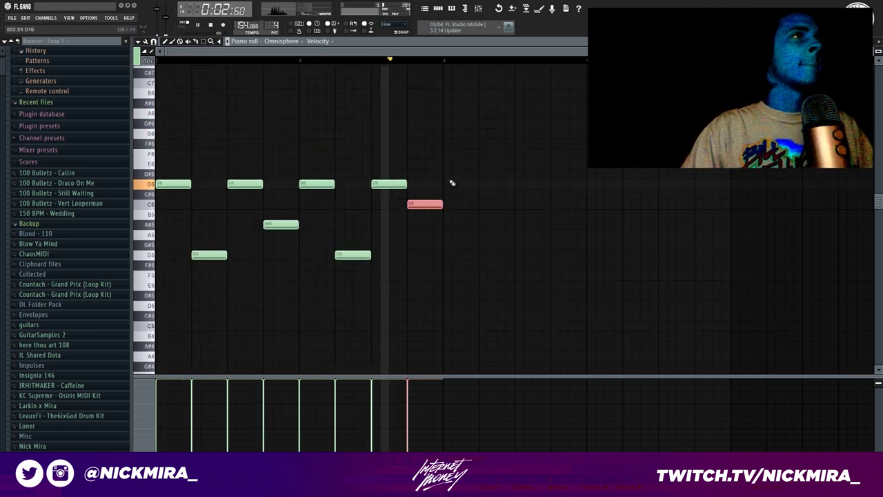
Duplicate the two-bar Omnisphere phrase until it fills eight bars
{"action": "key", "text": "ctrl+d"}
{"action": "key", "text": "ctrl+b"}
{"action": "key", "text": "ctrl+d"}
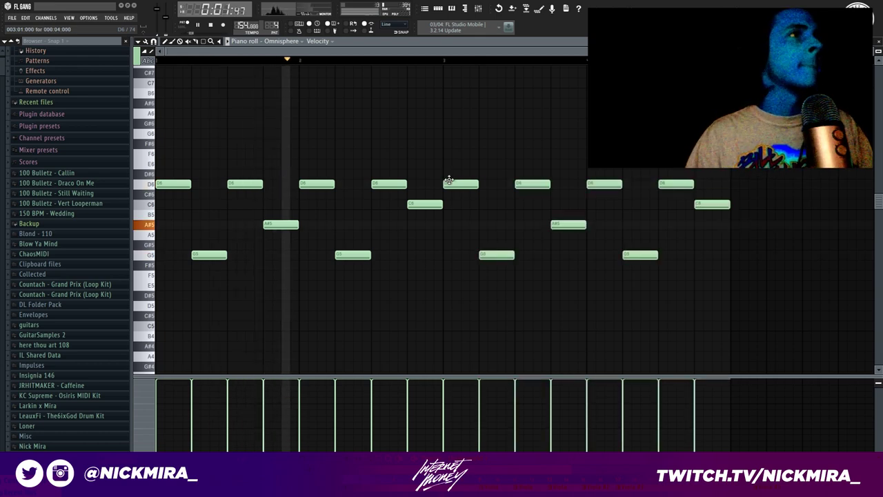
{"action": "scroll", "coordinate": [473, 66], "scroll_direction": "down", "scroll_amount": 5}
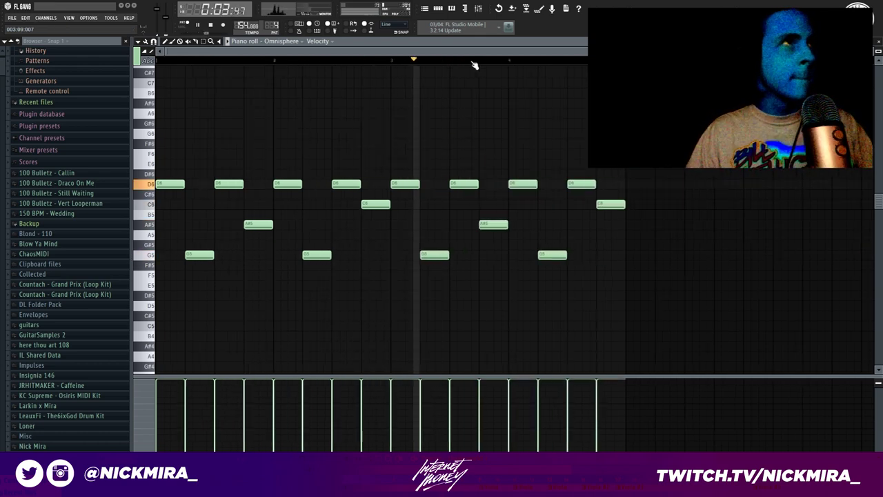
{"action": "key", "text": "ctrl+b"}
{"action": "key", "text": "ctrl+d"}
Raise the D6 notes in bars 5 through 8 of the Omnisphere melody to F6
{"action": "left_click_drag", "start_coordinate": [400, 177], "coordinate": [653, 183]}
{"action": "key", "text": "Up"}
{"action": "key", "text": "Up"}
{"action": "key", "text": "Up"}
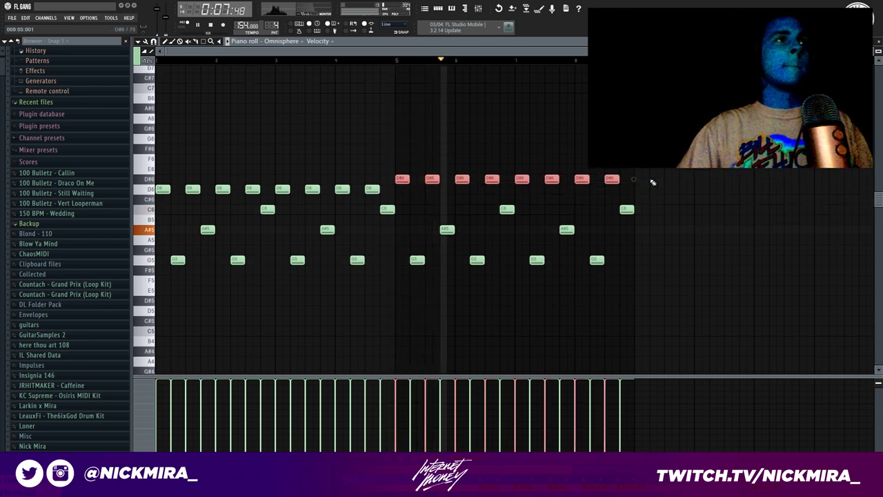
{"action": "key", "text": "ctrl+d"}
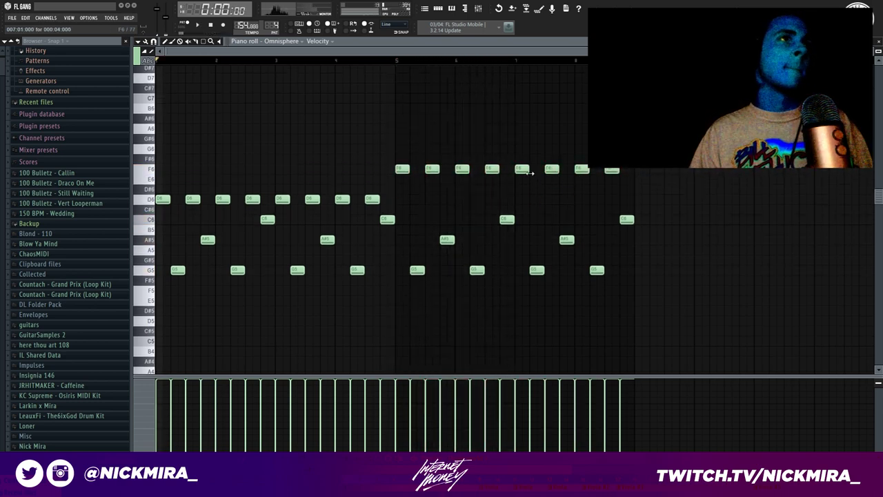
Raise the D6 notes in bars 3 and 4 of the Omnisphere melody to F6
{"action": "left_click_drag", "start_coordinate": [286, 185], "coordinate": [378, 207]}
{"action": "key", "text": "Up"}
{"action": "key", "text": "Up"}
{"action": "key", "text": "Up"}
{"action": "key", "text": "ctrl+d"}
Try different pitches for the F6 notes in bars 5 and 6 and set them to D6
{"action": "left_click_drag", "start_coordinate": [397, 164], "coordinate": [497, 186]}
{"action": "key", "text": "Down"}
{"action": "key", "text": "Down"}
{"action": "key", "text": "Down"}
{"action": "key", "text": "Down"}
{"action": "key", "text": "Down"}
{"action": "key", "text": "Down"}
{"action": "key", "text": "Down"}
{"action": "key", "text": "Down"}
{"action": "key", "text": "Down"}
{"action": "key", "text": "Down"}
{"action": "key", "text": "Up"}
{"action": "key", "text": "Up"}
{"action": "key", "text": "Up"}
{"action": "key", "text": "Up"}
{"action": "key", "text": "Down"}
{"action": "key", "text": "Down"}
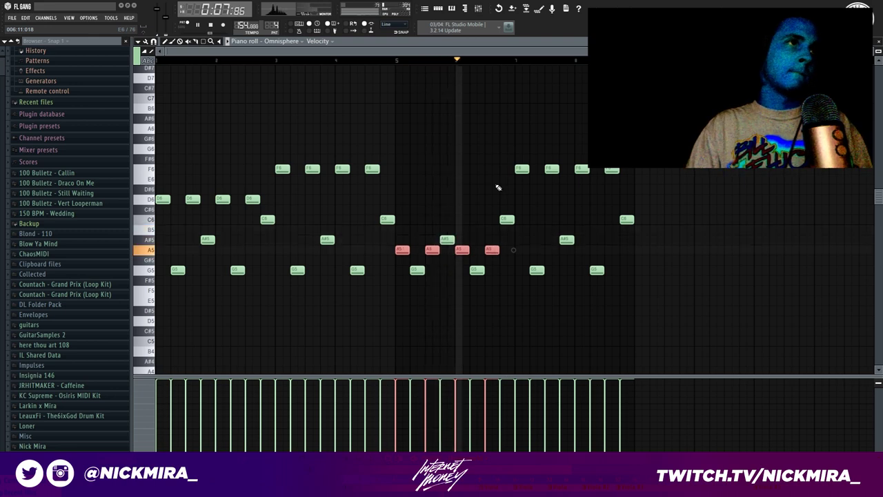
{"action": "key", "text": "Up"}
{"action": "key", "text": "Up"}
{"action": "key", "text": "Up"}
{"action": "key", "text": "Up"}
{"action": "key", "text": "Up"}
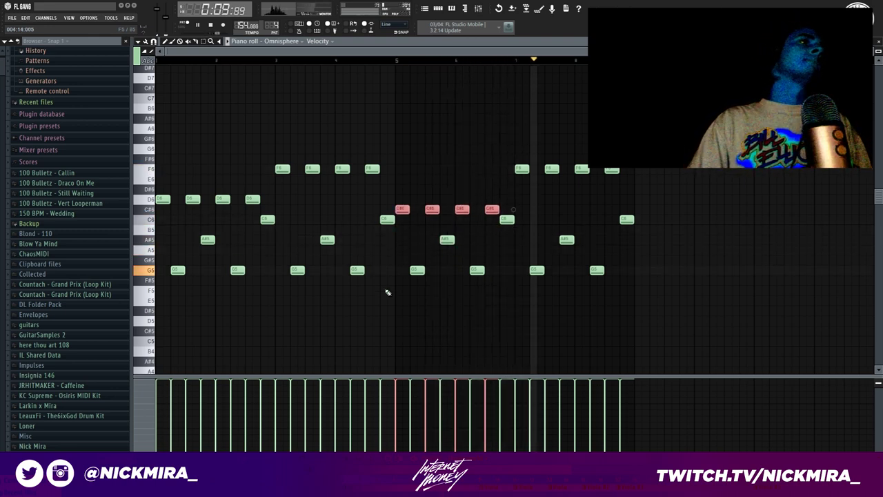
{"action": "key", "text": "ctrl+d"}
Lower the F6 notes in bars 3, 4, 7 and 8 an octave to F5
{"action": "key", "text": "space"}
{"action": "key", "text": "space"}
{"action": "left_click_drag", "start_coordinate": [275, 175], "coordinate": [389, 174]}
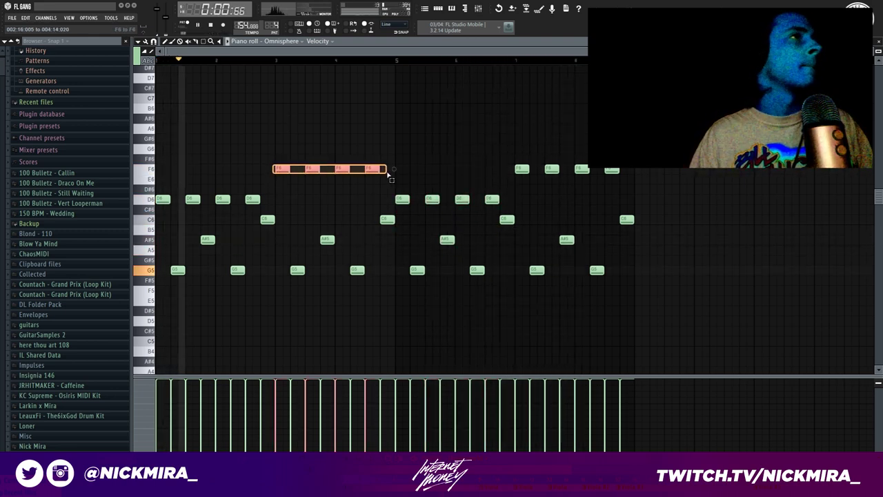
{"action": "key", "text": "ctrl+Down"}
{"action": "key", "text": "ctrl+d"}
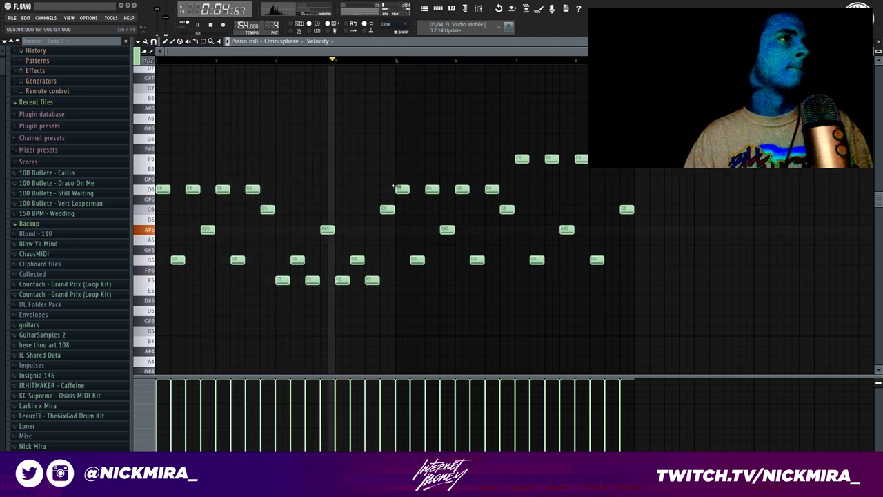
{"action": "left_click_drag", "start_coordinate": [404, 177], "coordinate": [503, 183]}
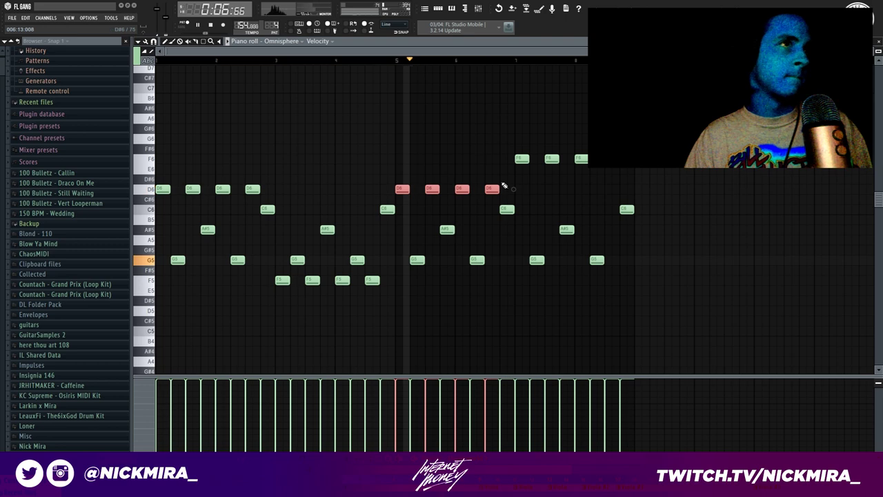
{"action": "left_click_drag", "start_coordinate": [512, 148], "coordinate": [670, 183]}
{"action": "key", "text": "ctrl+Down"}
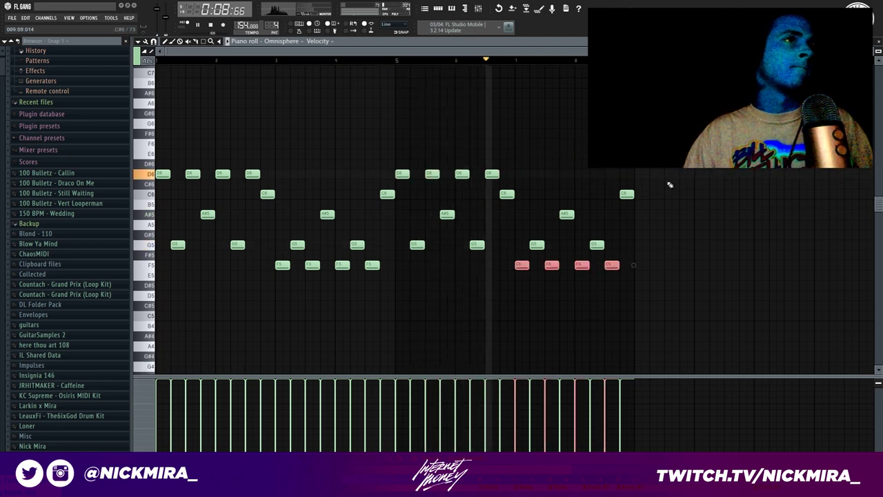
Load the Athena bank's bass - revenant patch on the Omnisphere #3 channel
{"action": "key", "text": "F7"}
{"action": "left_click", "coordinate": [185, 74]}
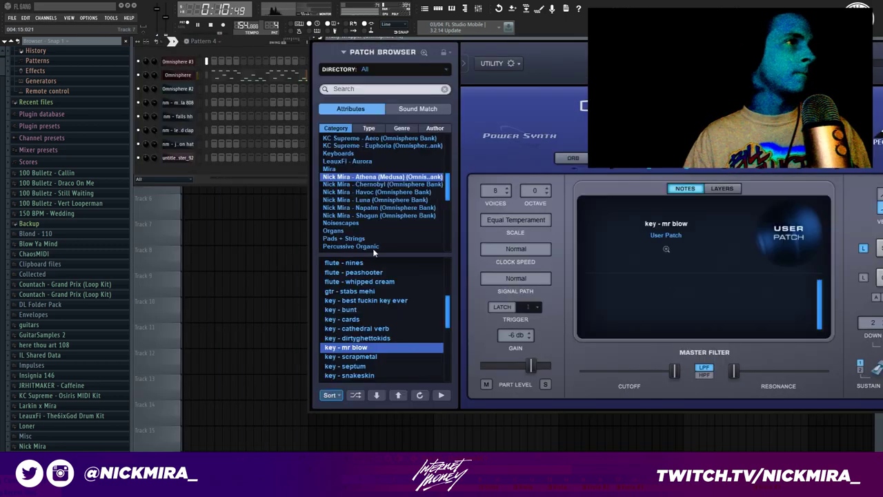
{"action": "scroll", "coordinate": [372, 281], "scroll_direction": "up", "scroll_amount": 4}
{"action": "left_click", "coordinate": [358, 290]}
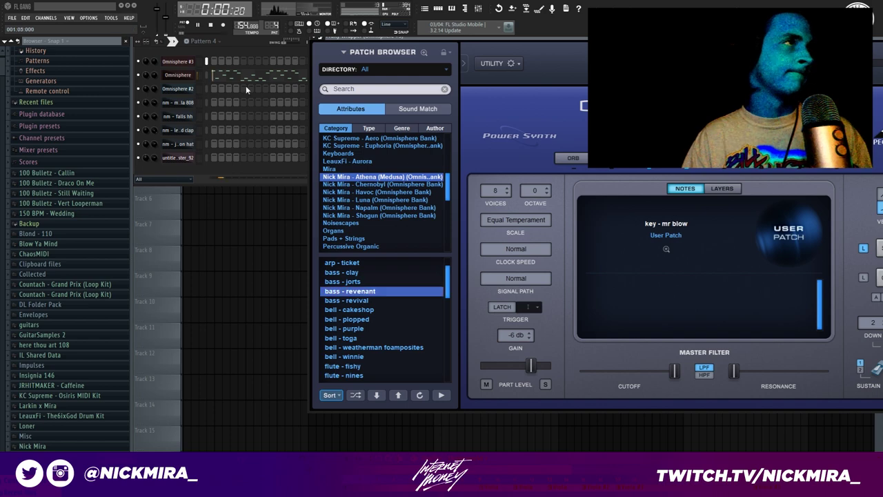
Place Omnisphere #3 bass notes G5 at bar 1, A#5 midway through bar 2 and F5 at bar 3
{"action": "key", "text": "F7"}
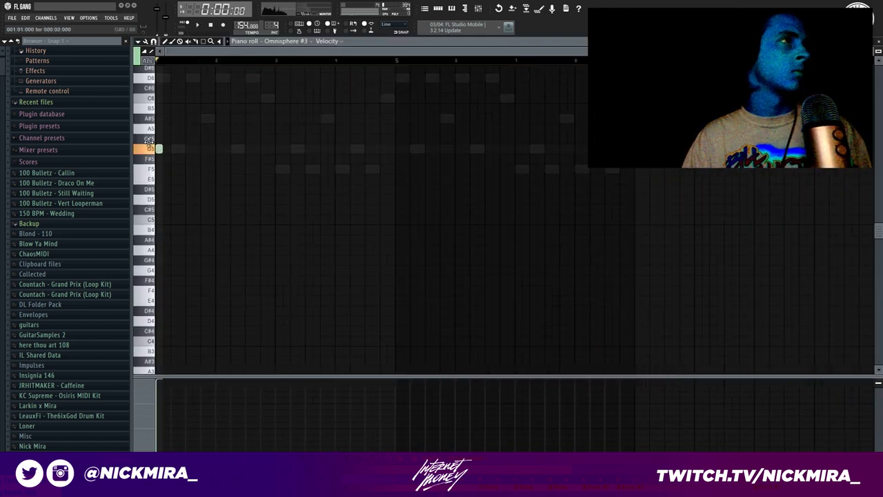
{"action": "key", "text": "space"}
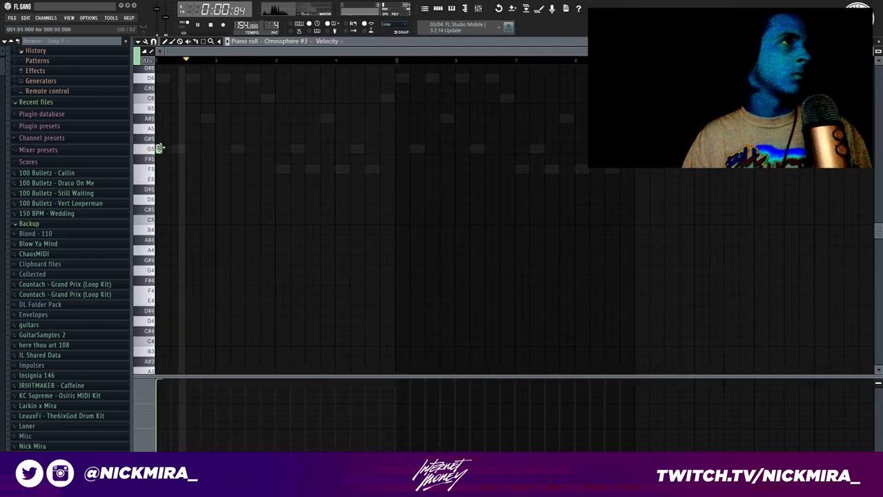
{"action": "left_click", "coordinate": [247, 119]}
{"action": "left_click", "coordinate": [278, 169]}
{"action": "key", "text": "space"}
{"action": "left_click", "coordinate": [248, 121]}
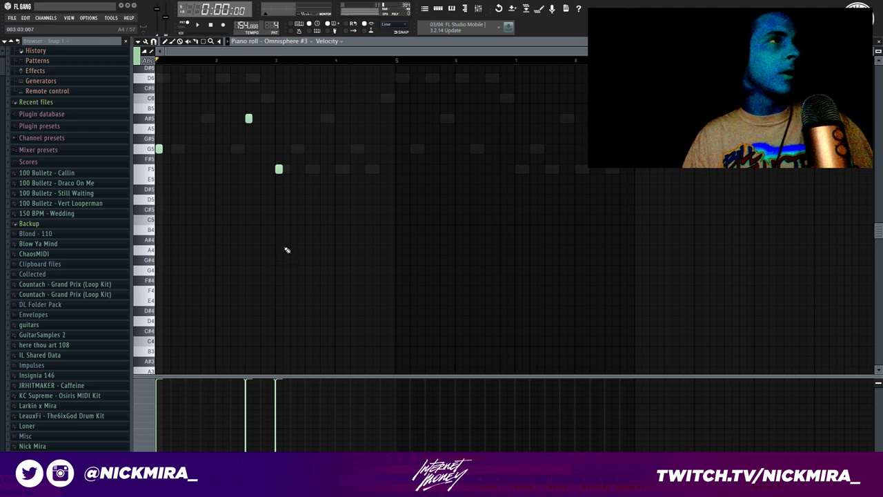
{"action": "key", "text": "space"}
{"action": "scroll", "coordinate": [291, 242], "scroll_direction": "up", "scroll_amount": 4}
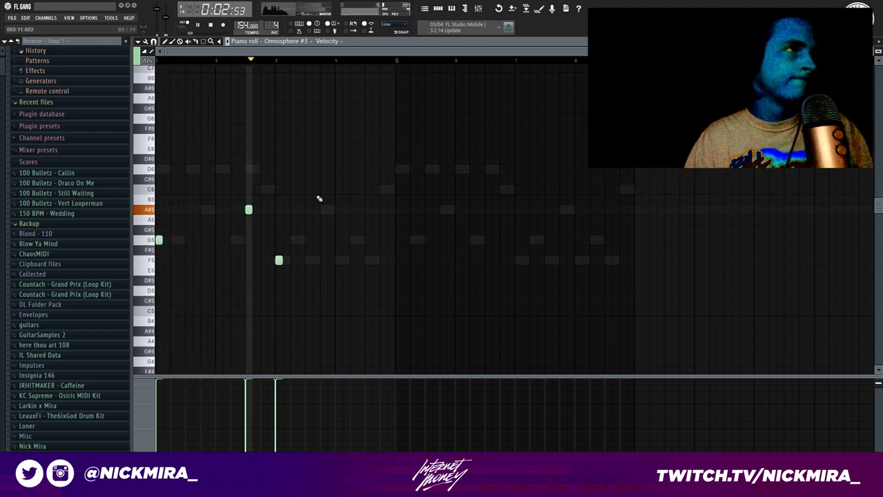
Continue the bass line with A#5 in bar 4, D#5 in bar 5, A#5 in bar 6, F5 in bar 7, and D6 and C6 around bar 8
{"action": "left_click", "coordinate": [369, 209]}
{"action": "left_click", "coordinate": [399, 281]}
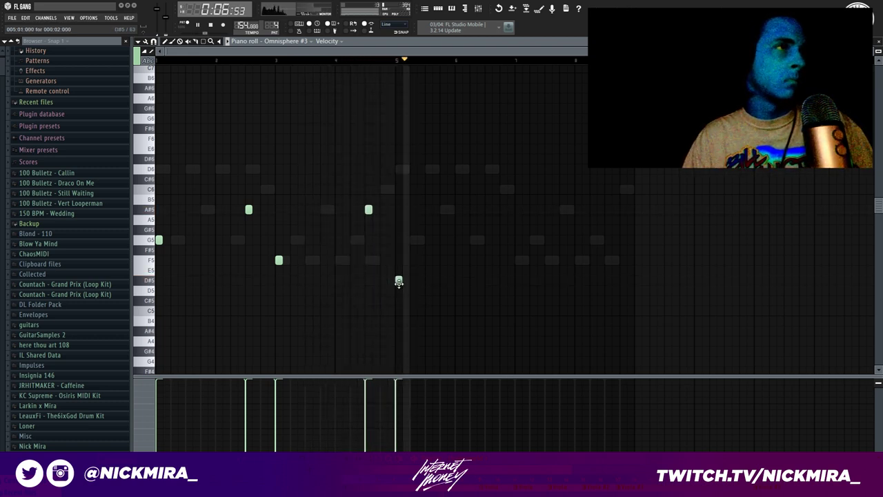
{"action": "left_click", "coordinate": [489, 210]}
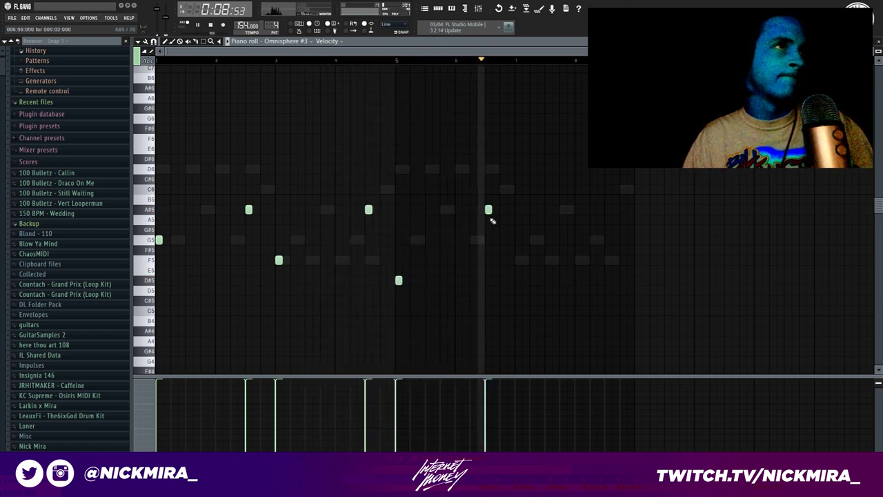
{"action": "left_click", "coordinate": [519, 260]}
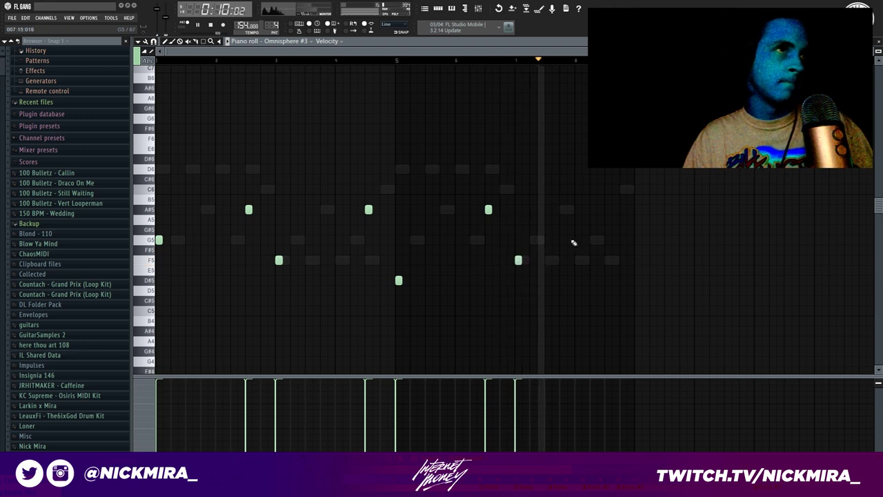
{"action": "left_click", "coordinate": [593, 170]}
{"action": "left_click", "coordinate": [623, 189]}
Make the Omnisphere #3 bass notes legato through the end of bar 8 and lower the line an octave
{"action": "left_click", "coordinate": [638, 210]}
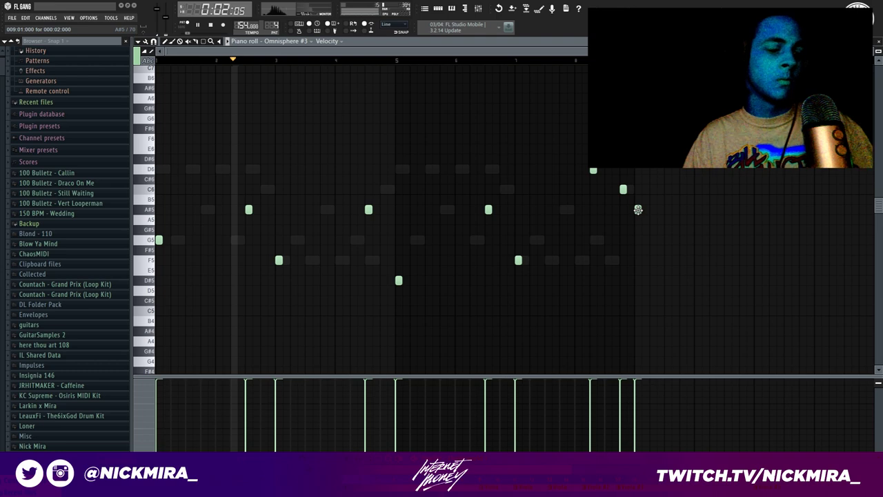
{"action": "key", "text": "ctrl+l"}
{"action": "key", "text": "ctrl+Down"}
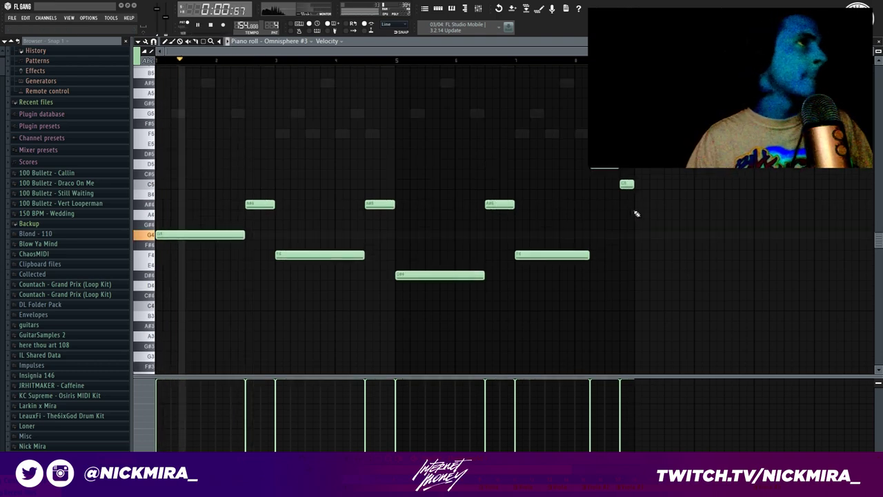
Try copying the melody to the Omnisphere #2 channel
{"action": "key", "text": "F7"}
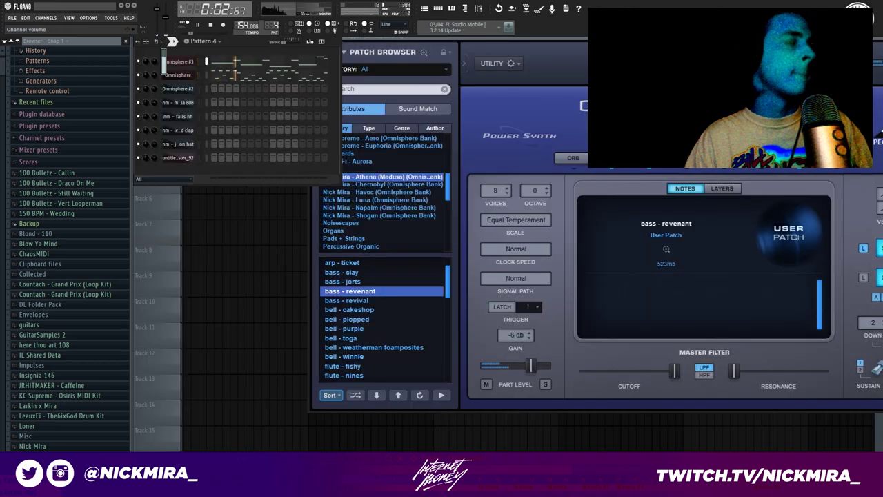
{"action": "left_click", "coordinate": [205, 88]}
{"action": "key", "text": "ctrl+v"}
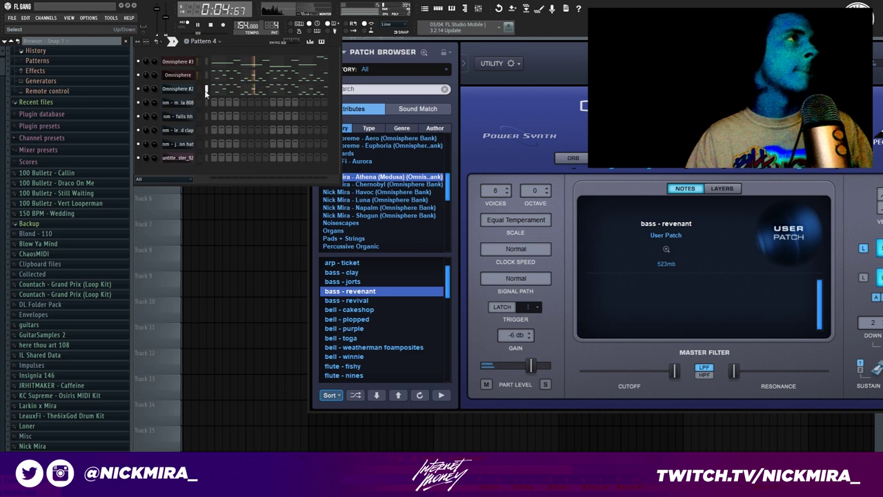
Draw an Omnisphere #2 counter-melody with A#6 and C7 in bar 1 and A#6, A6 and F6 in bar 2
{"action": "right_click", "coordinate": [190, 89]}
{"action": "left_click", "coordinate": [213, 89]}
{"action": "key", "text": "space"}
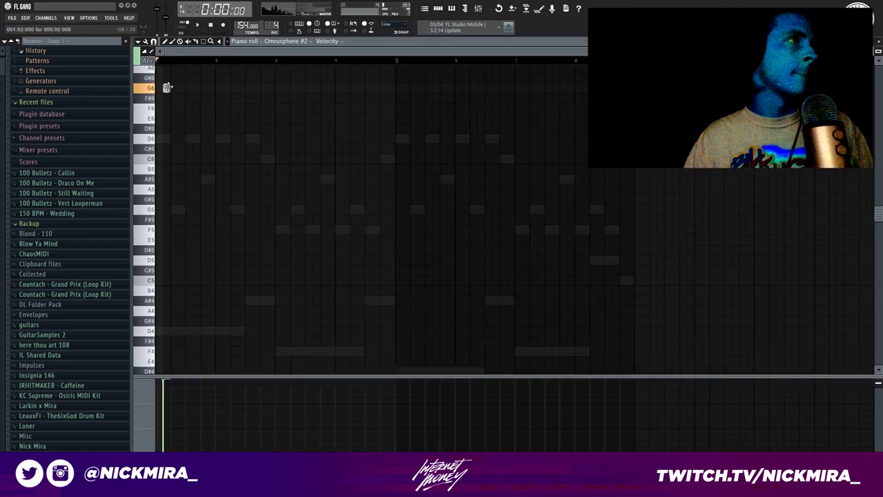
{"action": "scroll", "coordinate": [158, 77], "scroll_direction": "up", "scroll_amount": 3}
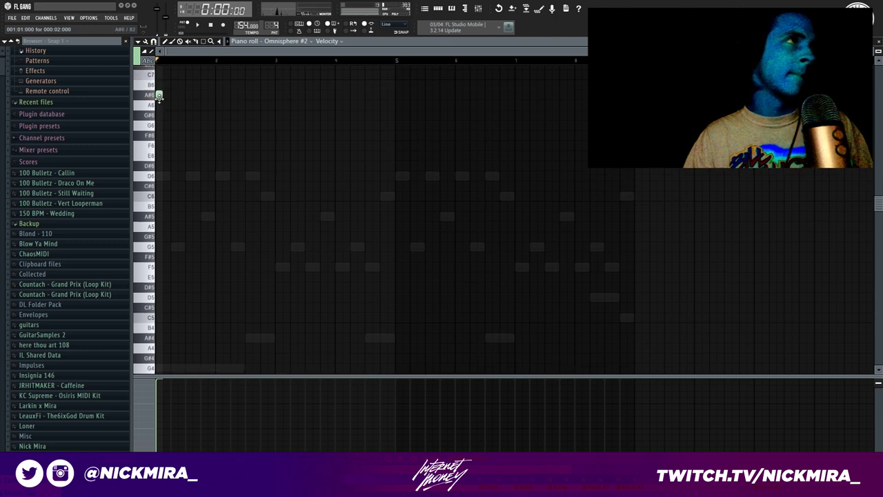
{"action": "key", "text": "space"}
{"action": "left_click_drag", "start_coordinate": [180, 98], "coordinate": [207, 97]}
{"action": "left_click", "coordinate": [204, 75]}
{"action": "left_click", "coordinate": [219, 94]}
{"action": "key", "text": "space"}
{"action": "left_click", "coordinate": [249, 105]}
{"action": "left_click", "coordinate": [268, 144]}
Make the two-bar Omnisphere #2 phrase legato and duplicate it into bars 3 and 4
{"action": "left_click_drag", "start_coordinate": [276, 135], "coordinate": [280, 125]}
{"action": "key", "text": "ctrl+l"}
{"action": "right_click", "coordinate": [282, 125]}
{"action": "key", "text": "ctrl+b"}
Replace bar 3's A#6 note with G6 and move that bar's C7 note down to F6
{"action": "left_click", "coordinate": [282, 124]}
{"action": "right_click", "coordinate": [292, 97]}
{"action": "key", "text": "space"}
{"action": "left_click_drag", "start_coordinate": [325, 85], "coordinate": [329, 154]}
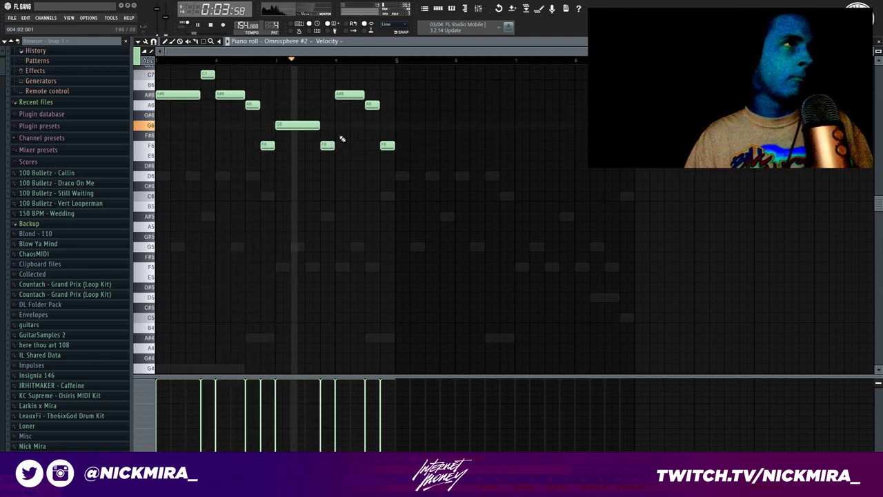
Lower the A#6 and A6 notes in bar 4 of Omnisphere #2 an octave
{"action": "left_click_drag", "start_coordinate": [332, 87], "coordinate": [394, 114]}
{"action": "key", "text": "ctrl+Down"}
{"action": "scroll", "coordinate": [395, 115], "scroll_direction": "up", "scroll_amount": 3}
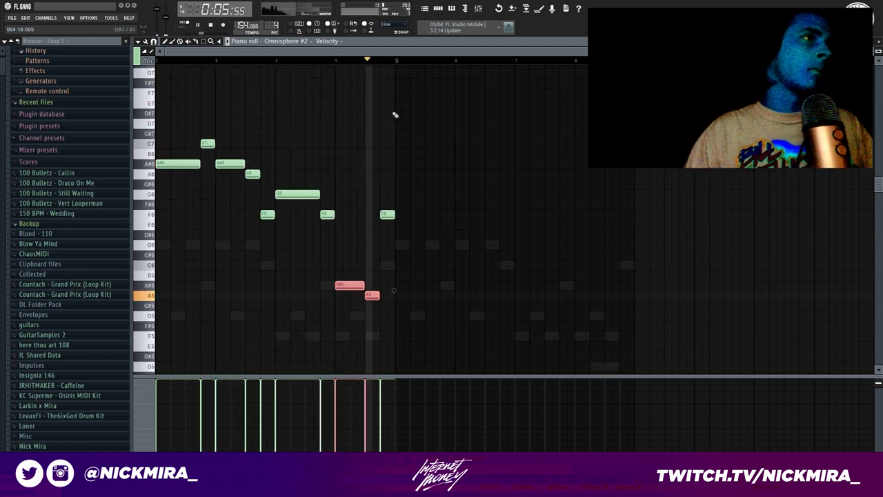
Duplicate the four-bar Omnisphere #2 counter-melody into bars 5 to 8
{"action": "left_click", "coordinate": [395, 115]}
{"action": "key", "text": "ctrl+b"}
{"action": "left_click", "coordinate": [467, 173]}
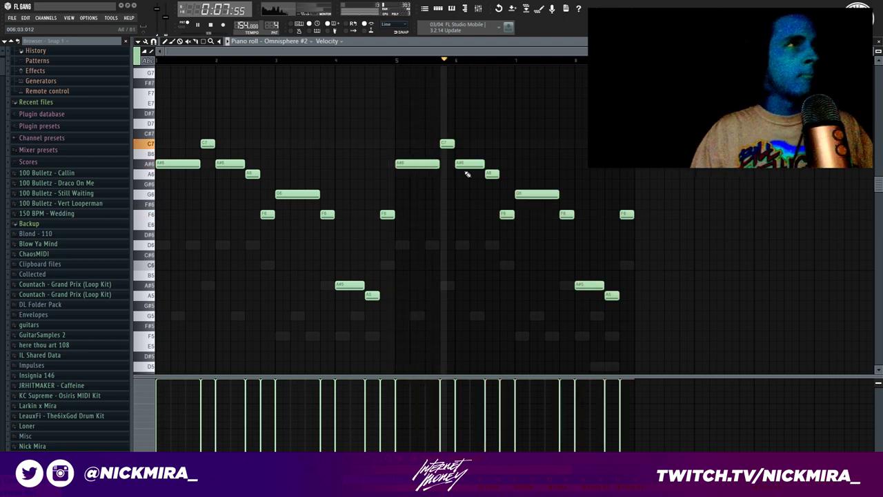
{"action": "key", "text": "F7"}
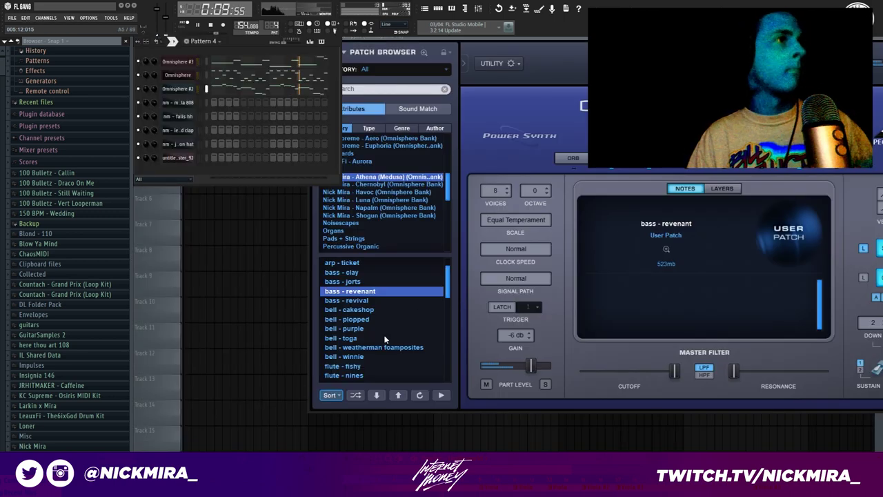
Lower the Omnisphere #2 counter-melody an octave, try the synth - activator patch, and load pluck - lov
{"action": "left_click", "coordinate": [178, 88]}
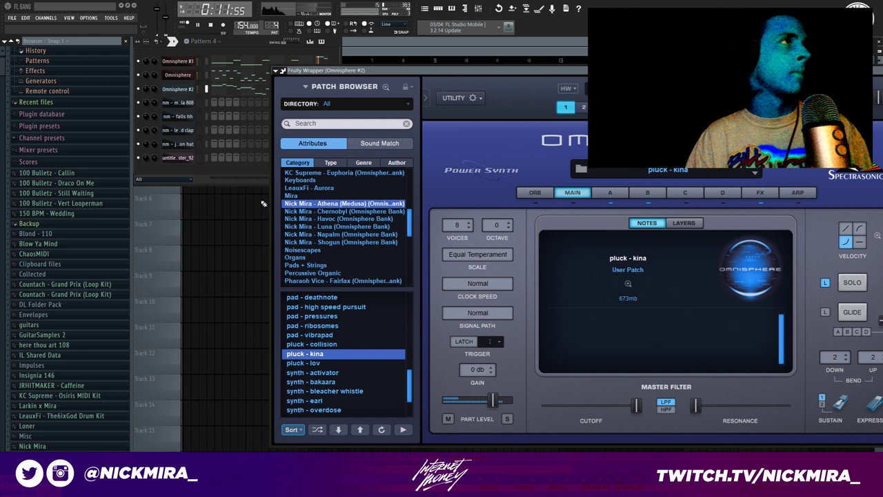
{"action": "left_click", "coordinate": [335, 374]}
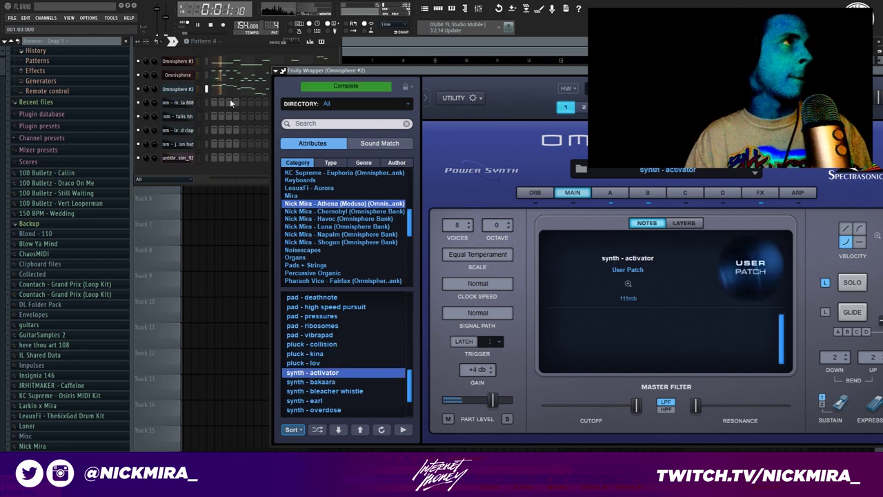
{"action": "left_click", "coordinate": [238, 89]}
{"action": "key", "text": "F7"}
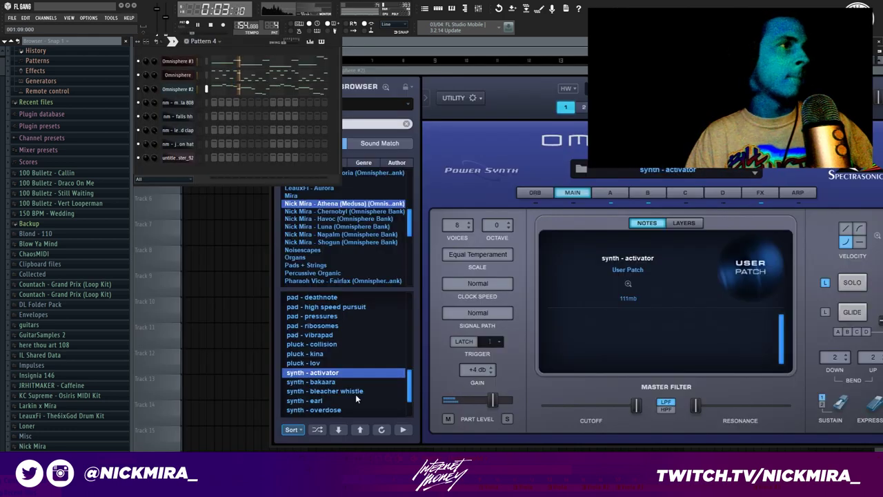
{"action": "key", "text": "F7"}
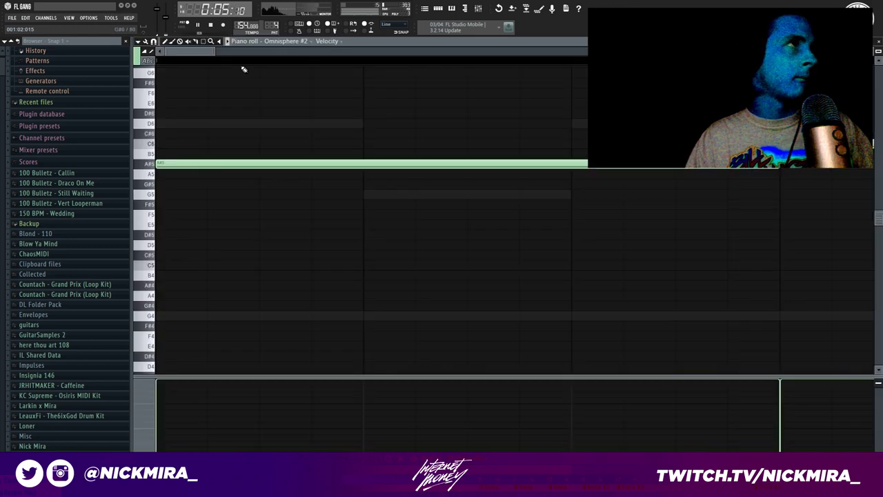
{"action": "key", "text": "F7"}
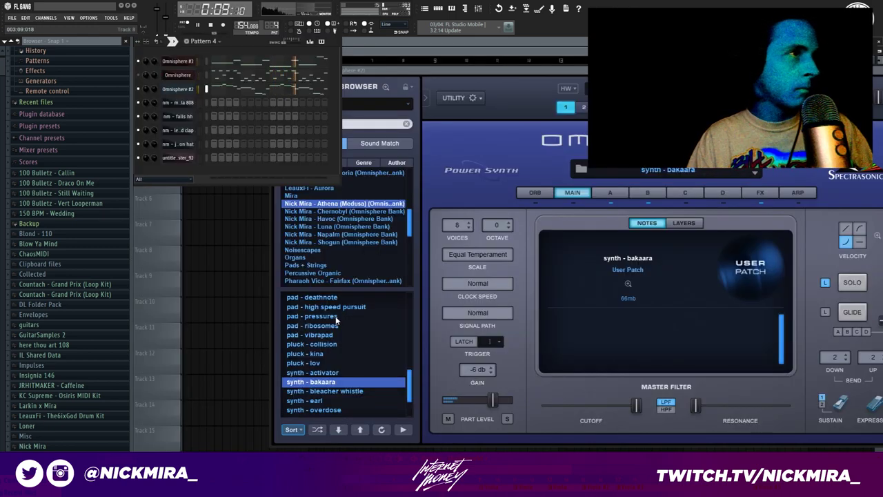
{"action": "left_click", "coordinate": [328, 362]}
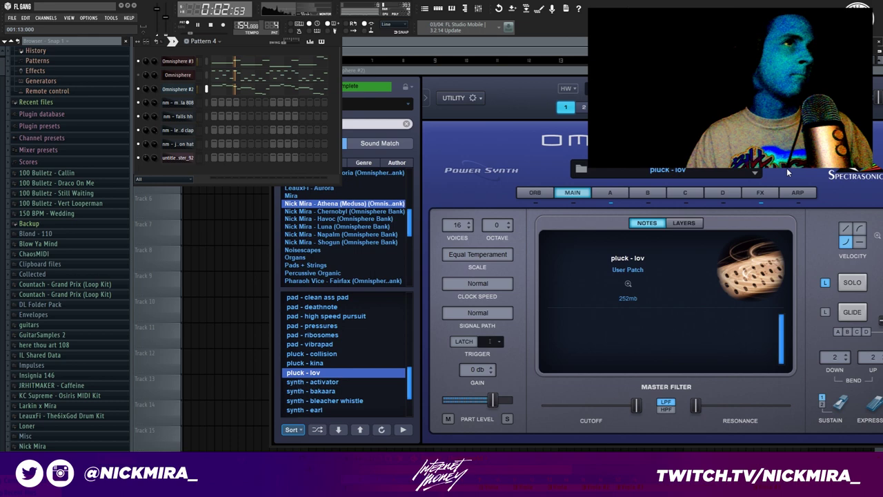
Add Pro-Verb and Imager to the common effects rack of pluck - lov and raise the Pro-Verb mix
{"action": "left_click", "coordinate": [752, 192]}
{"action": "left_click", "coordinate": [509, 257]}
{"action": "mouse_move", "coordinate": [550, 358]}
{"action": "left_click", "coordinate": [592, 356]}
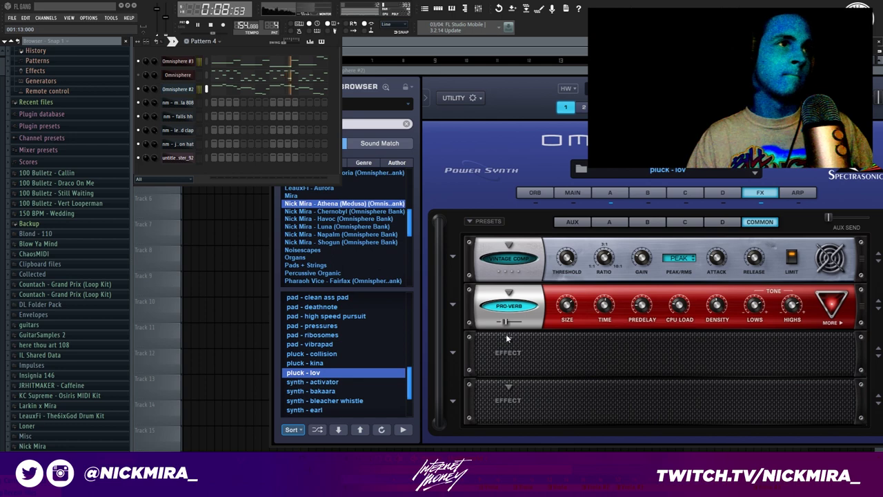
{"action": "left_click", "coordinate": [514, 344]}
{"action": "mouse_move", "coordinate": [514, 406]}
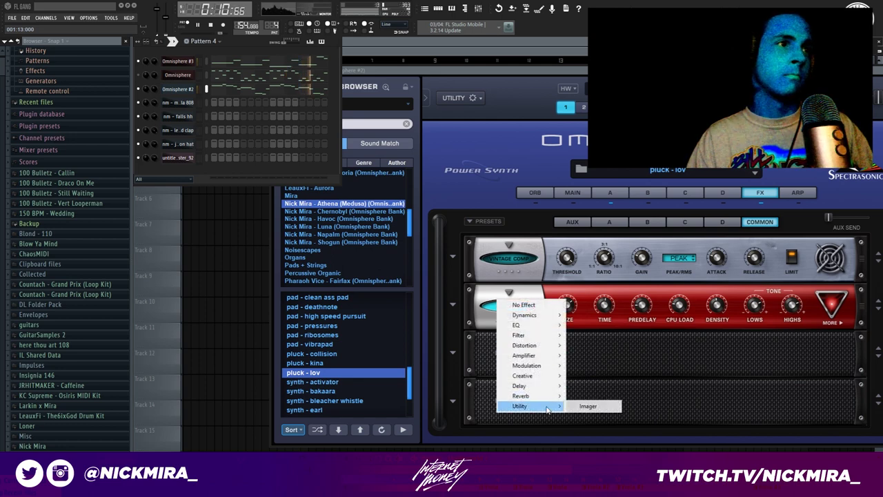
{"action": "left_click", "coordinate": [592, 405]}
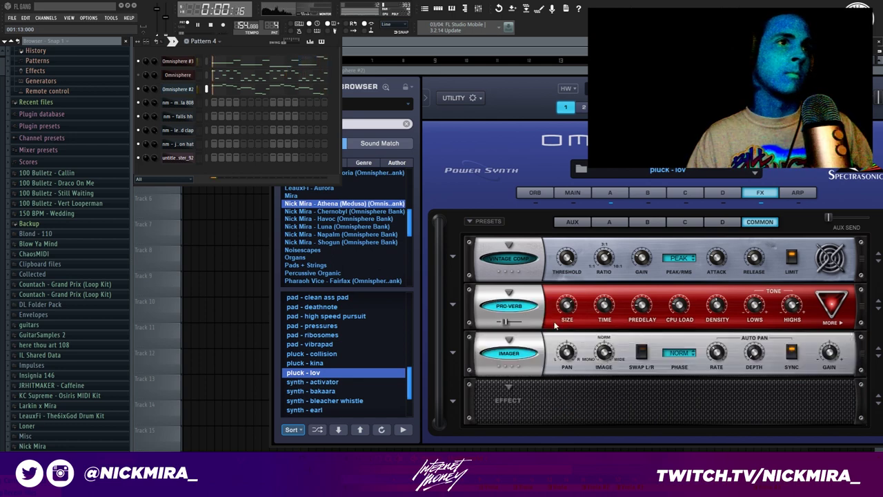
{"action": "left_click_drag", "start_coordinate": [507, 321], "coordinate": [522, 322]}
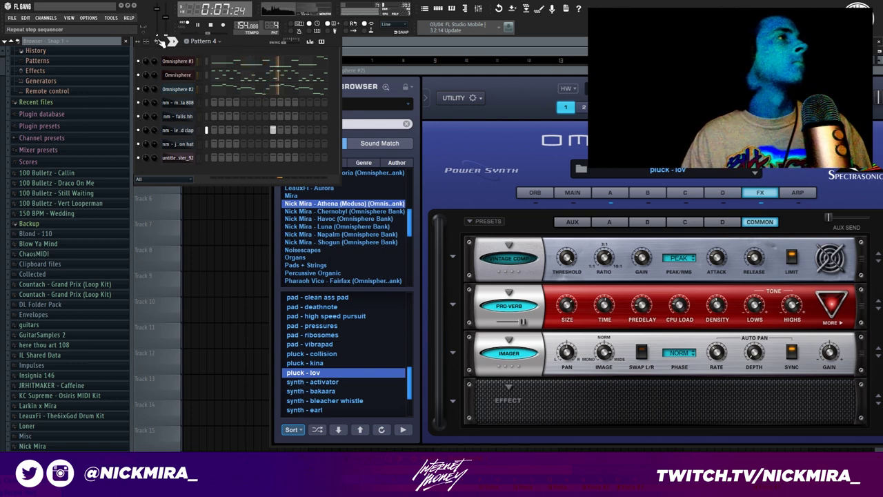
Audition the BWB WAV R US snaps and replace the clap channel's sample with BWB WAV R US SNAP (7)
{"action": "scroll", "coordinate": [67, 334], "scroll_direction": "down", "scroll_amount": 15}
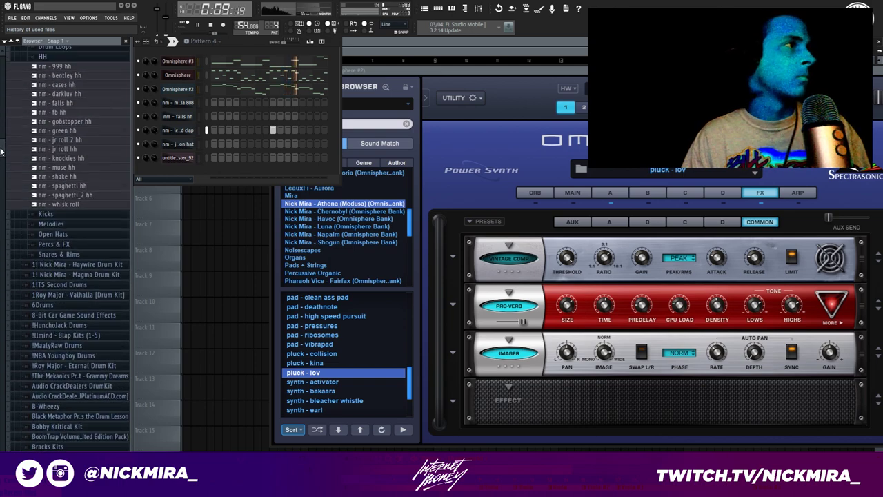
{"action": "left_click", "coordinate": [67, 331]}
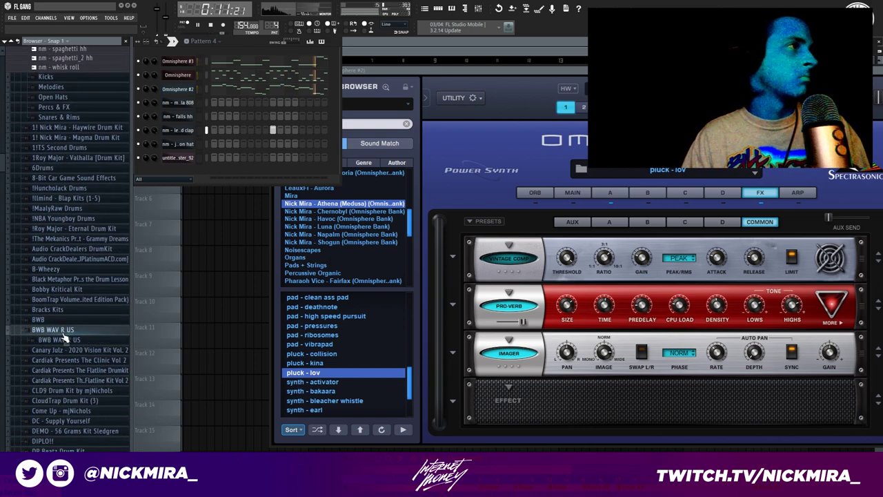
{"action": "left_click", "coordinate": [65, 339]}
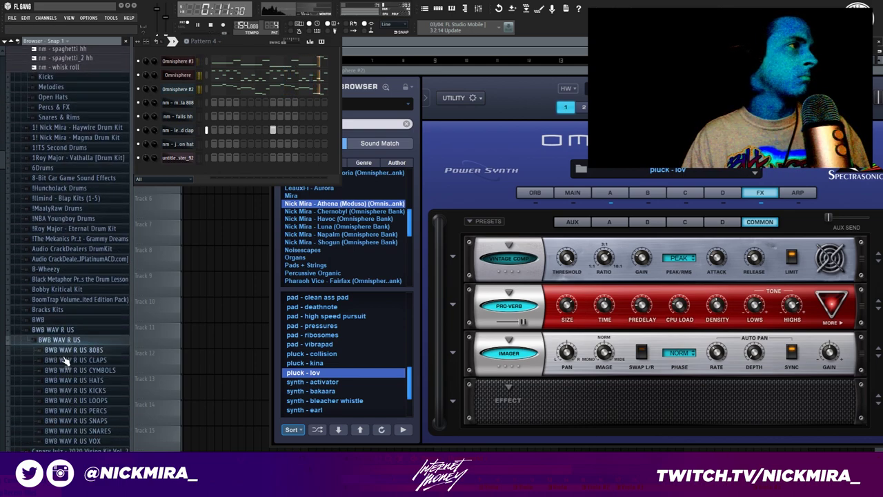
{"action": "left_click", "coordinate": [69, 420]}
{"action": "left_click", "coordinate": [100, 374]}
{"action": "left_click", "coordinate": [102, 390]}
{"action": "left_click", "coordinate": [107, 409]}
{"action": "left_click", "coordinate": [109, 419]}
{"action": "left_click", "coordinate": [116, 428]}
{"action": "left_click_drag", "start_coordinate": [110, 418], "coordinate": [177, 131]}
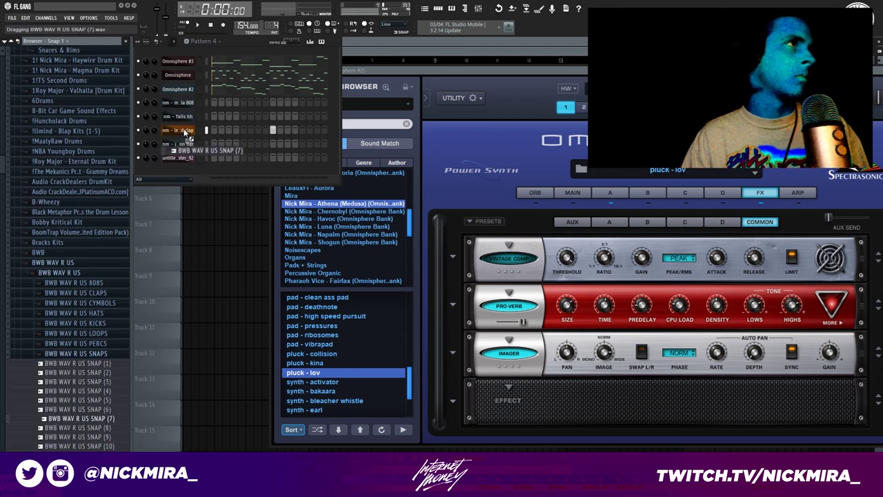
Place a short C5 snap note on beat 3 of each of the eight bars and raise the notes' velocity slightly
{"action": "key", "text": "space"}
{"action": "right_click", "coordinate": [198, 130]}
{"action": "left_click", "coordinate": [220, 130]}
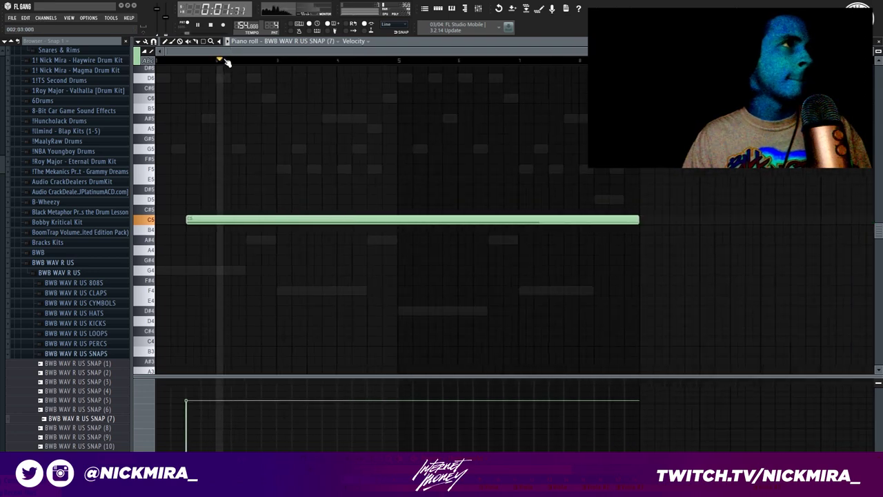
{"action": "left_click", "coordinate": [250, 221]}
{"action": "key", "text": "ctrl+b"}
{"action": "key", "text": "ctrl+b"}
{"action": "key", "text": "ctrl+b"}
{"action": "key", "text": "ctrl+q"}
{"action": "key", "text": "ctrl+a"}
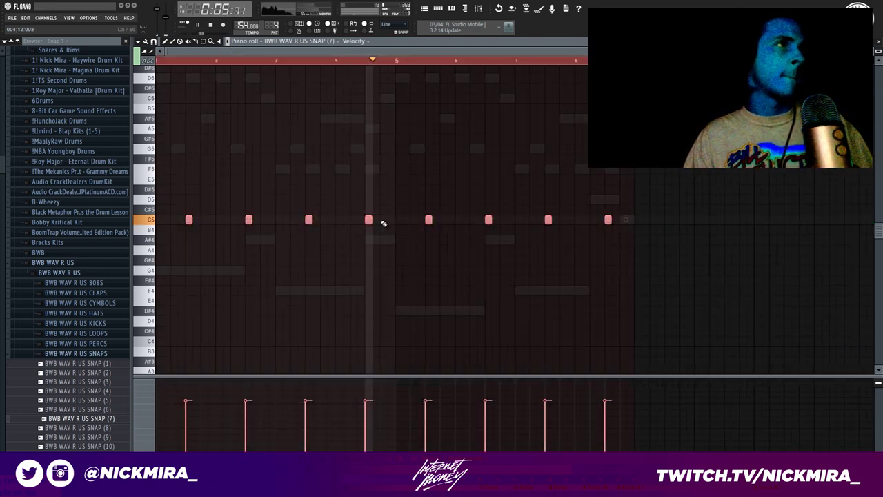
{"action": "key", "text": "ctrl+d"}
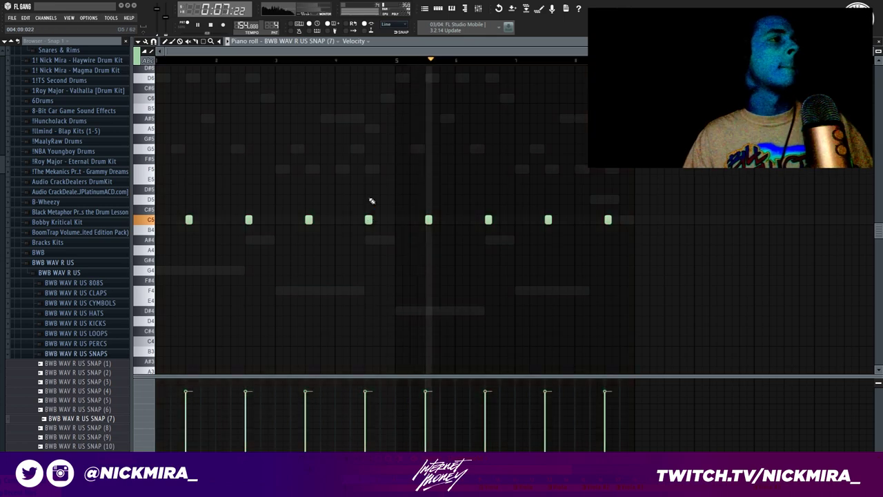
Audition BWB WAV R US HAT (3) and fill every second step of the nm - falls hh channel
{"action": "left_click", "coordinate": [56, 353]}
{"action": "key", "text": "F7"}
{"action": "left_click", "coordinate": [103, 314]}
{"action": "left_click", "coordinate": [103, 323]}
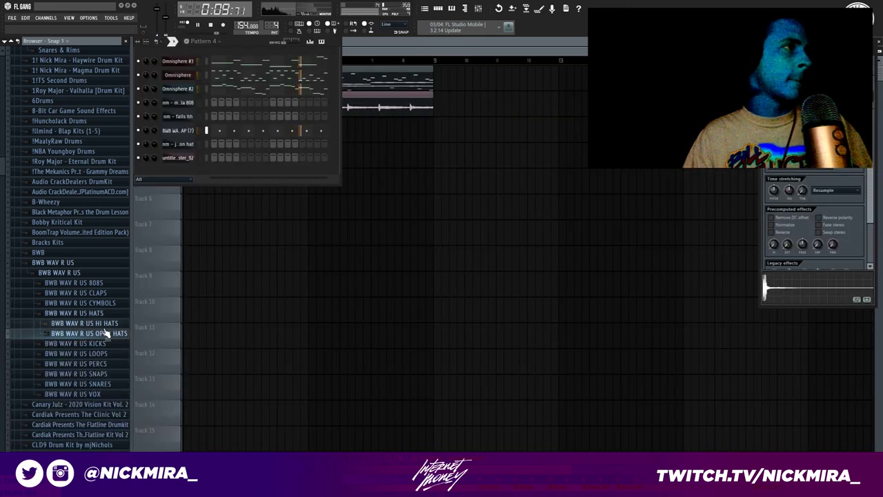
{"action": "left_click", "coordinate": [105, 336]}
{"action": "left_click_drag", "start_coordinate": [105, 336], "coordinate": [172, 145]}
{"action": "right_click", "coordinate": [191, 142]}
{"action": "left_click", "coordinate": [221, 181]}
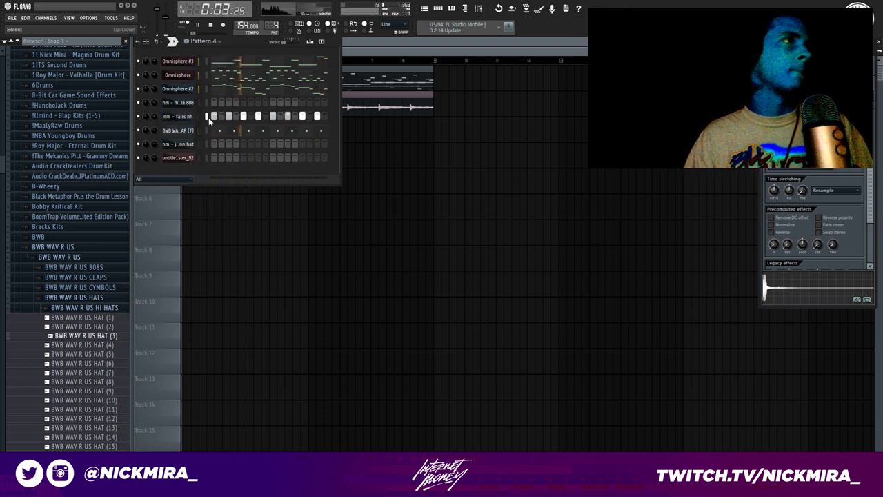
Copy the Omnisphere #3 bass line into the nm - mandela 808 channel and check it in the piano roll
{"action": "left_click", "coordinate": [206, 61]}
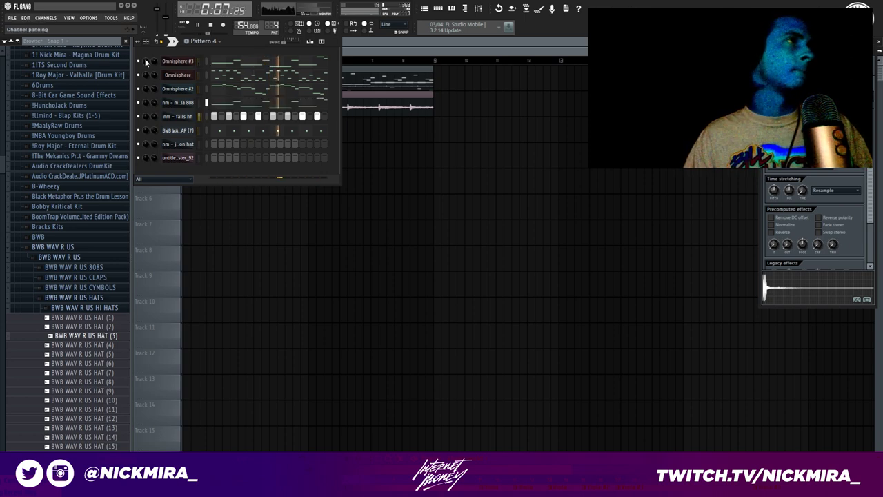
{"action": "left_click", "coordinate": [225, 101]}
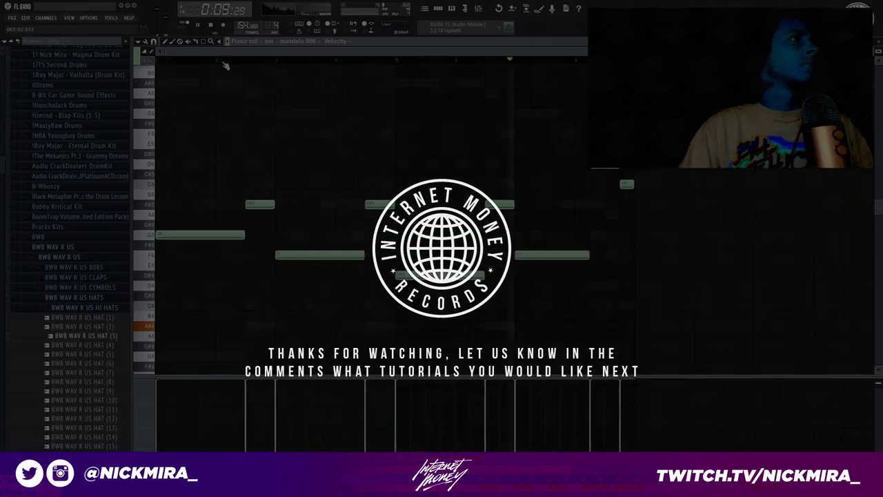
{"action": "key", "text": "F7"}
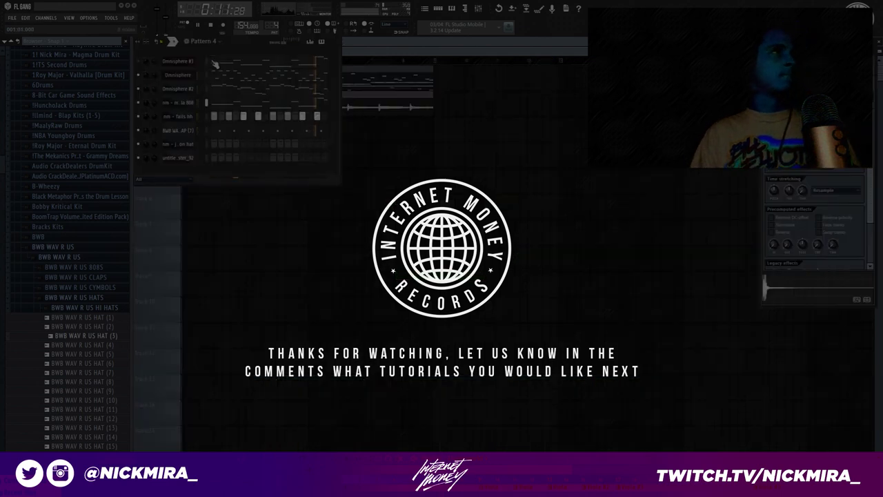